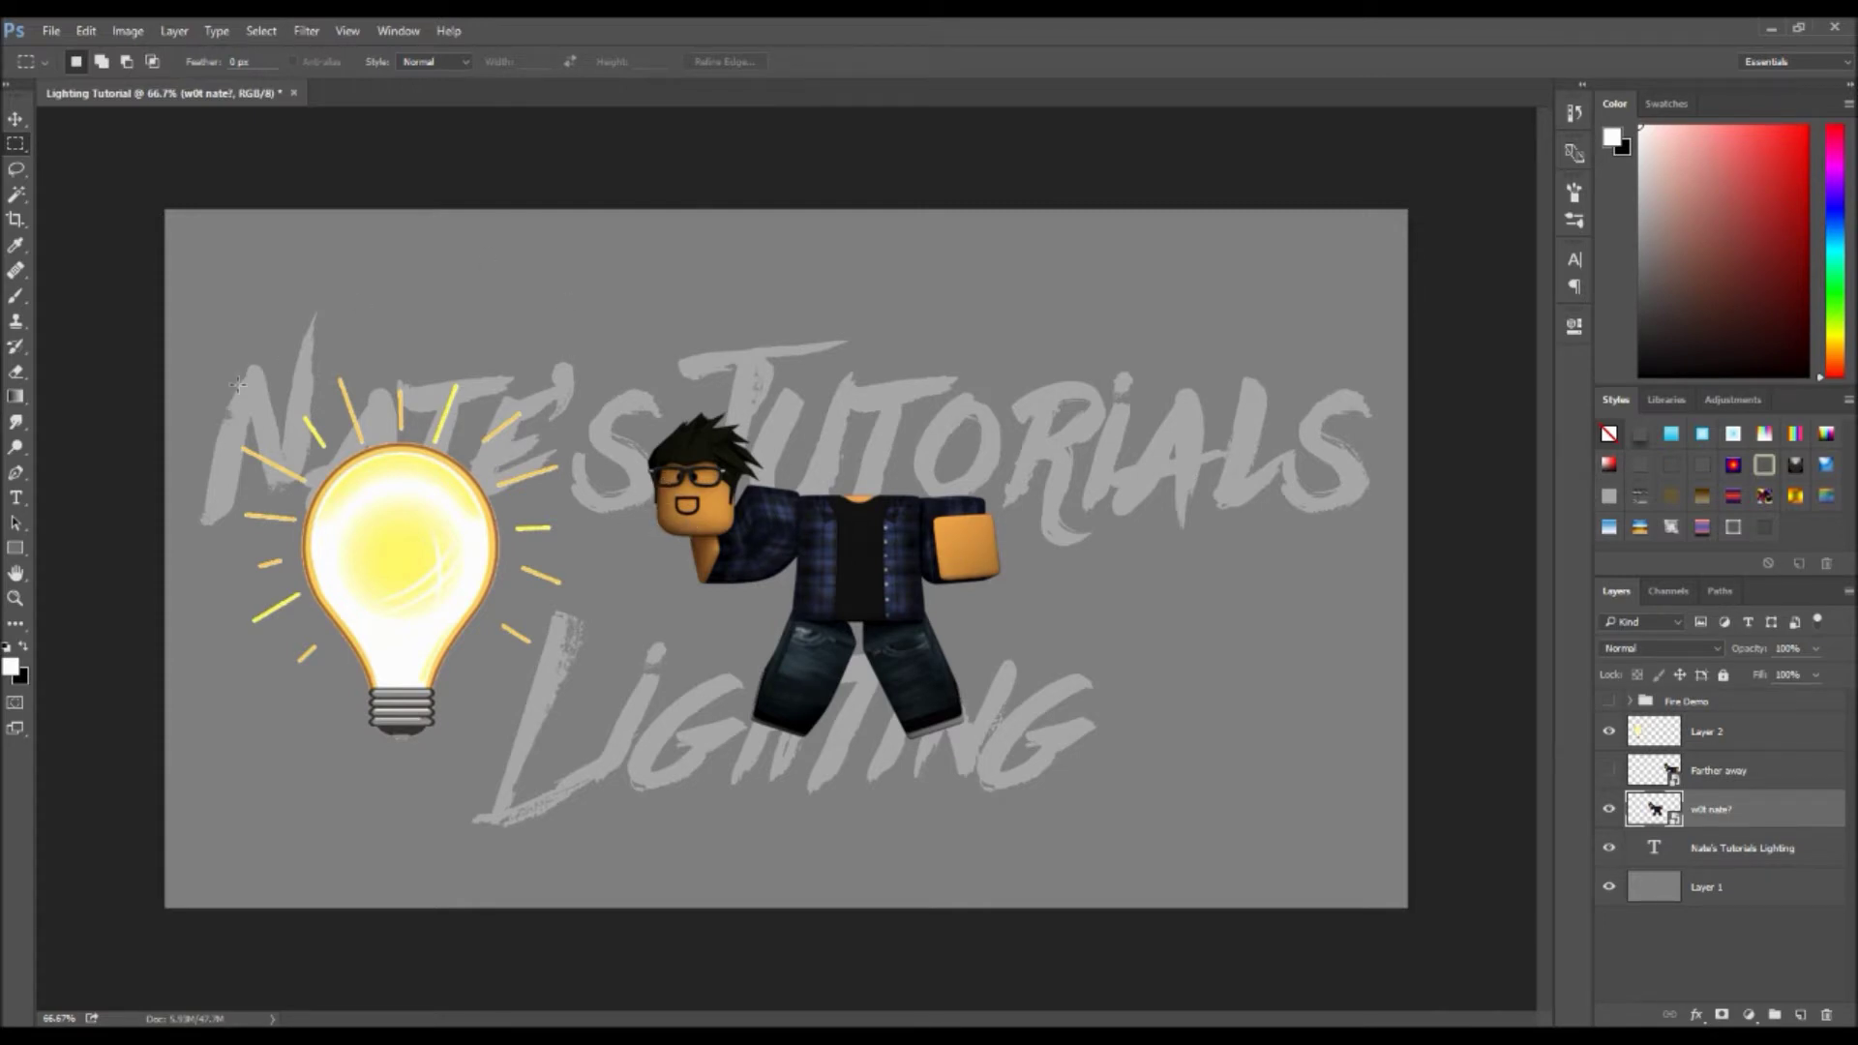
# - Add a new empty layer, Layer 4, above the character layer
pyautogui.moveTo(238, 346); pyautogui.dragTo(615, 703)
pyautogui.hotkey('ctrl', 'd')
pyautogui.click(1732, 732)
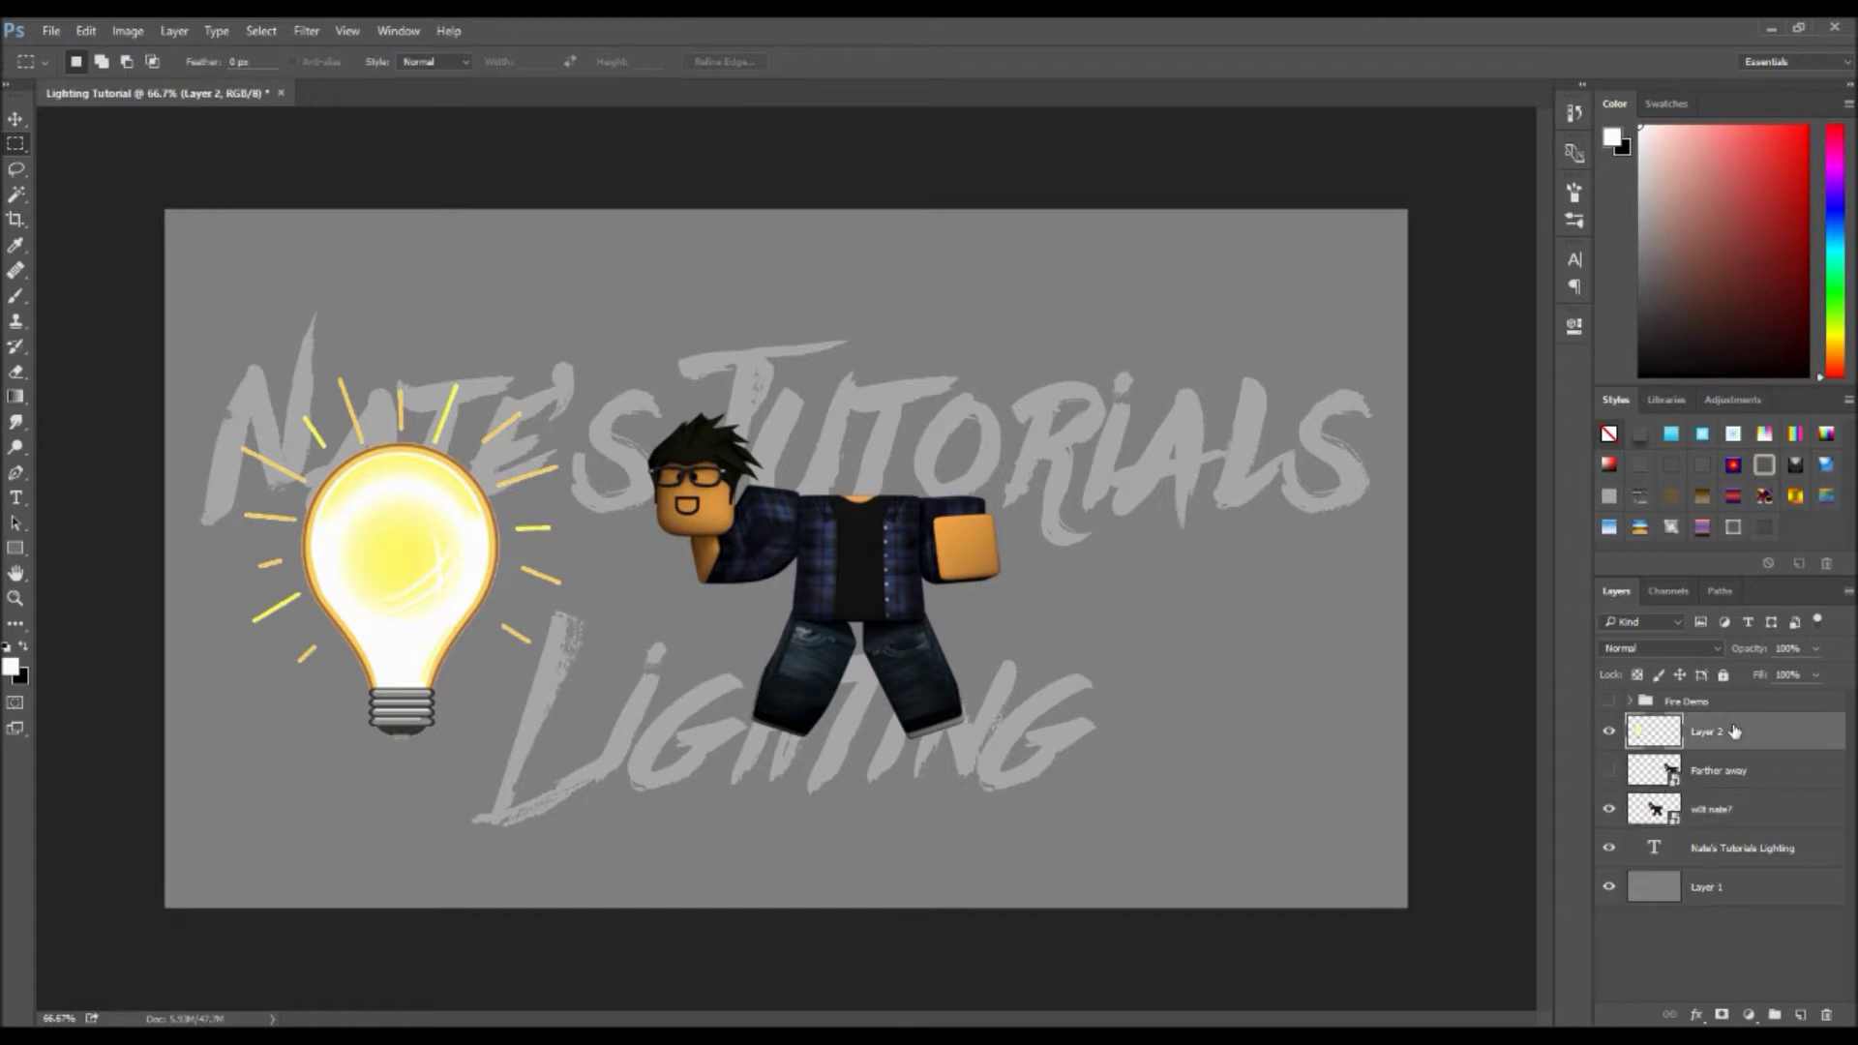
pyautogui.click(1730, 813)
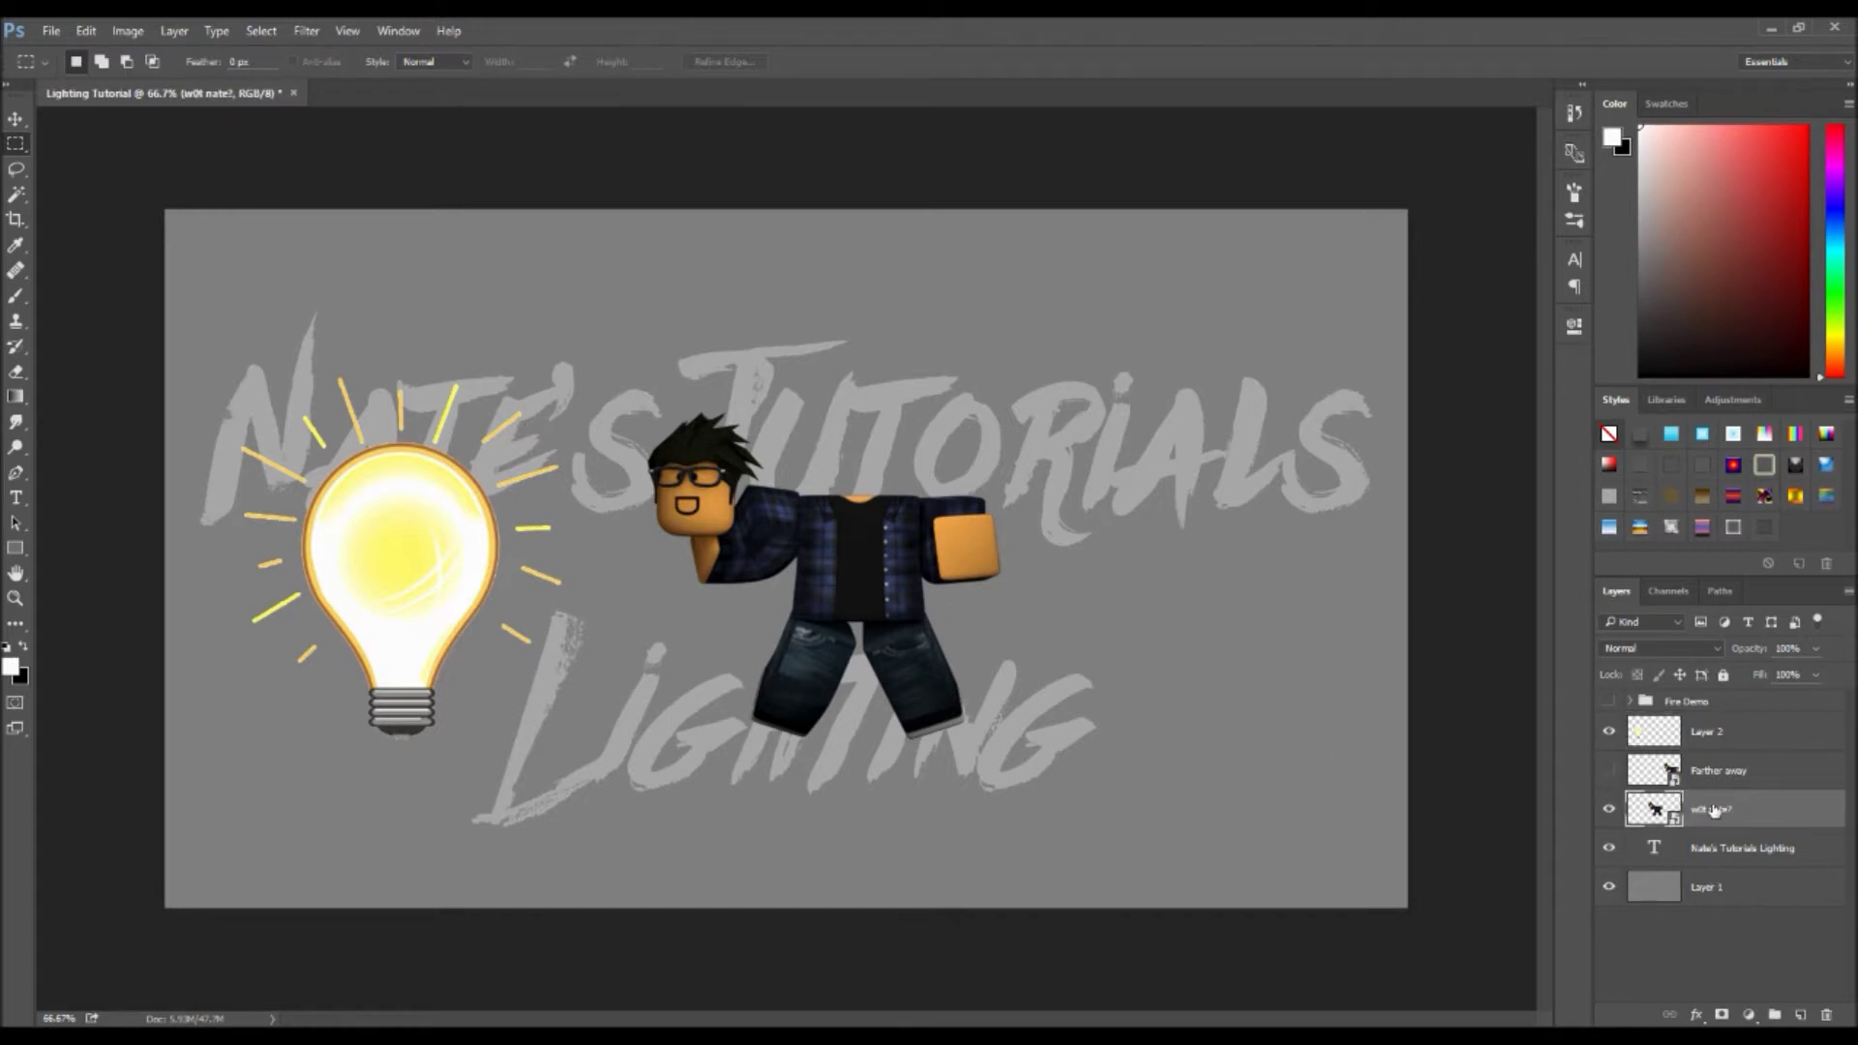
pyautogui.click(1802, 1016)
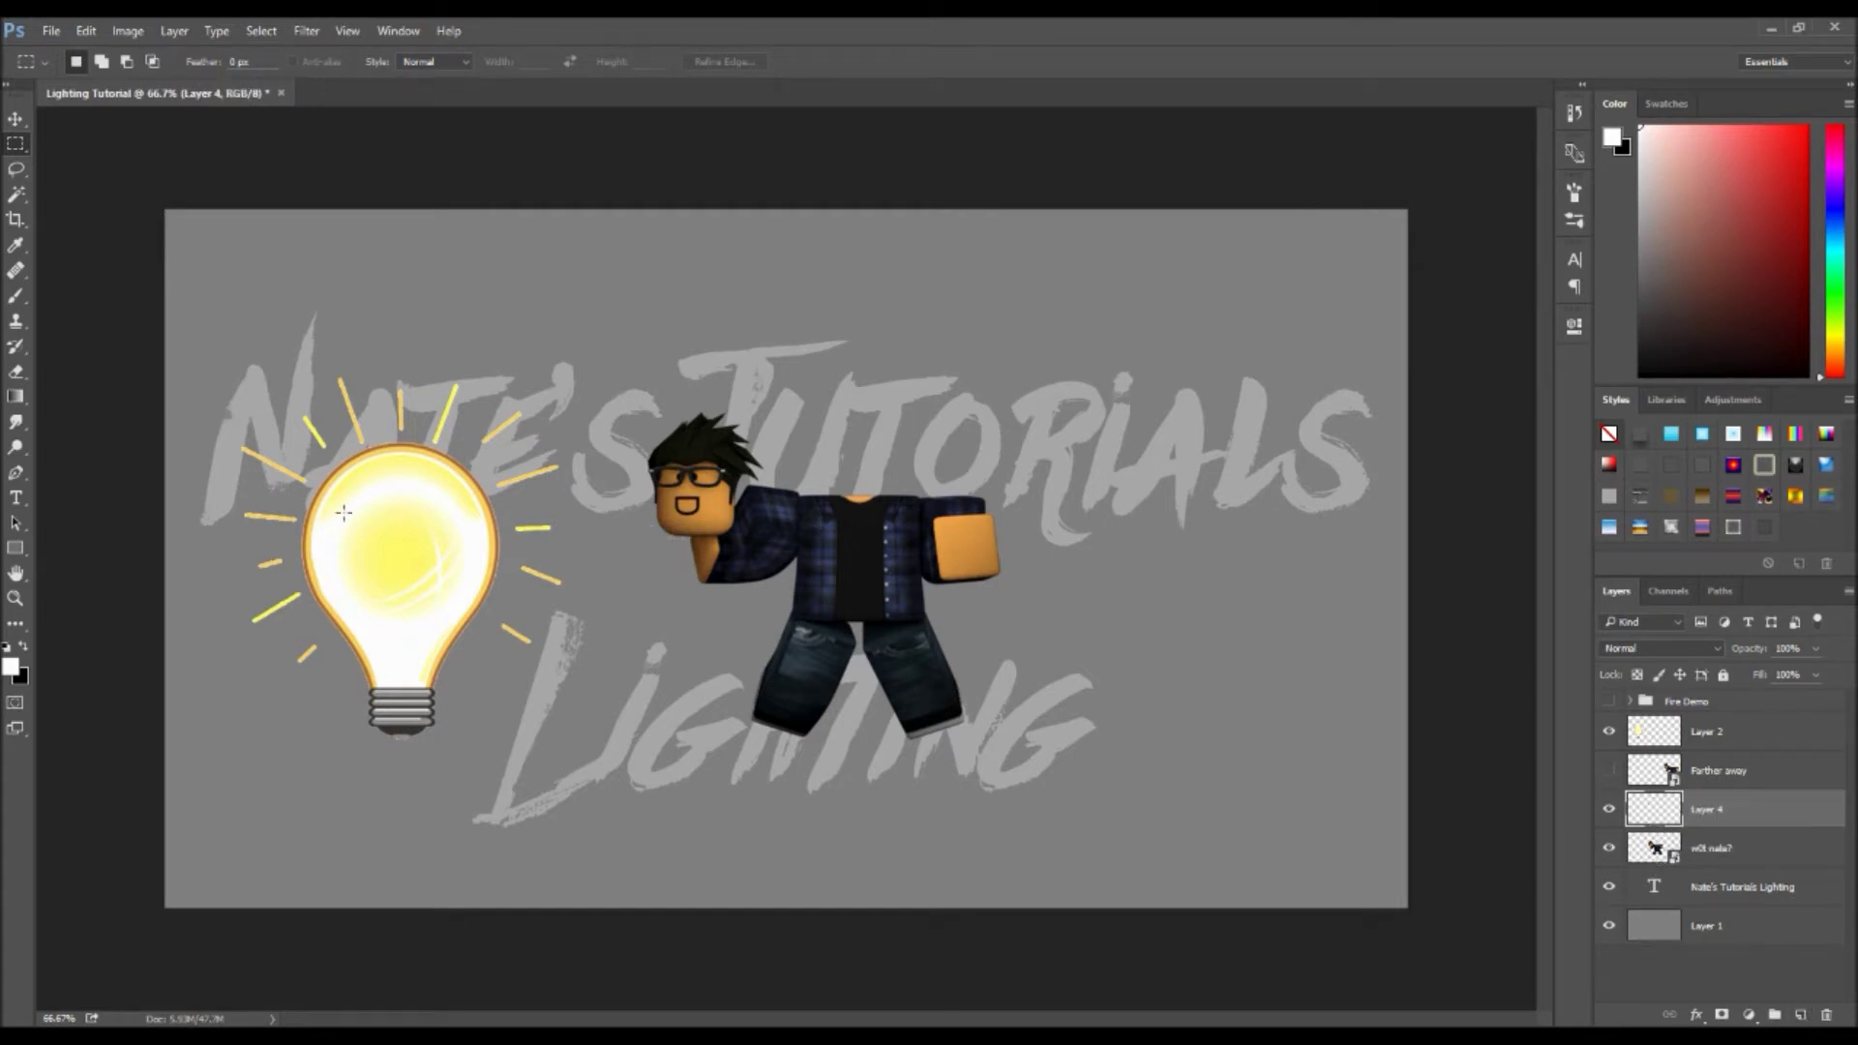
# - Paint soft yellow light at 11% opacity within the character's outline on its left side
pyautogui.click(16, 295)
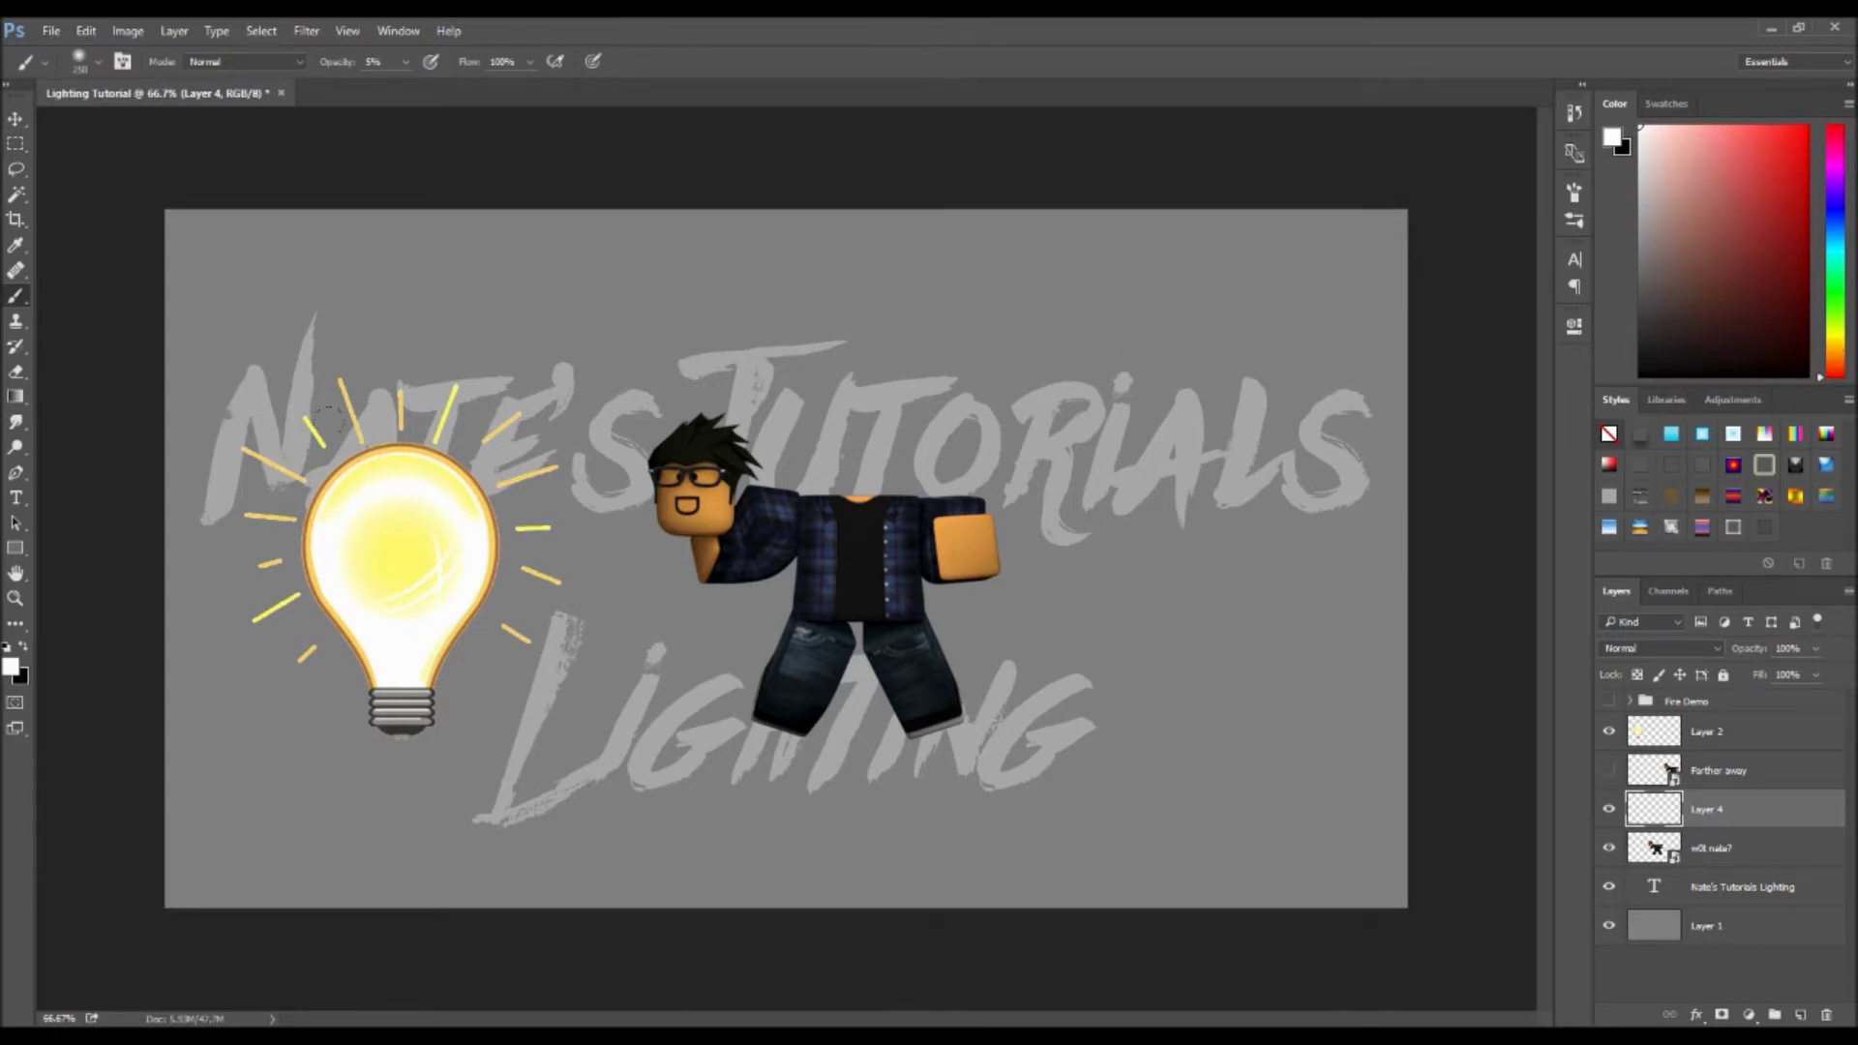
pyautogui.click(1832, 336)
pyautogui.click(1807, 127)
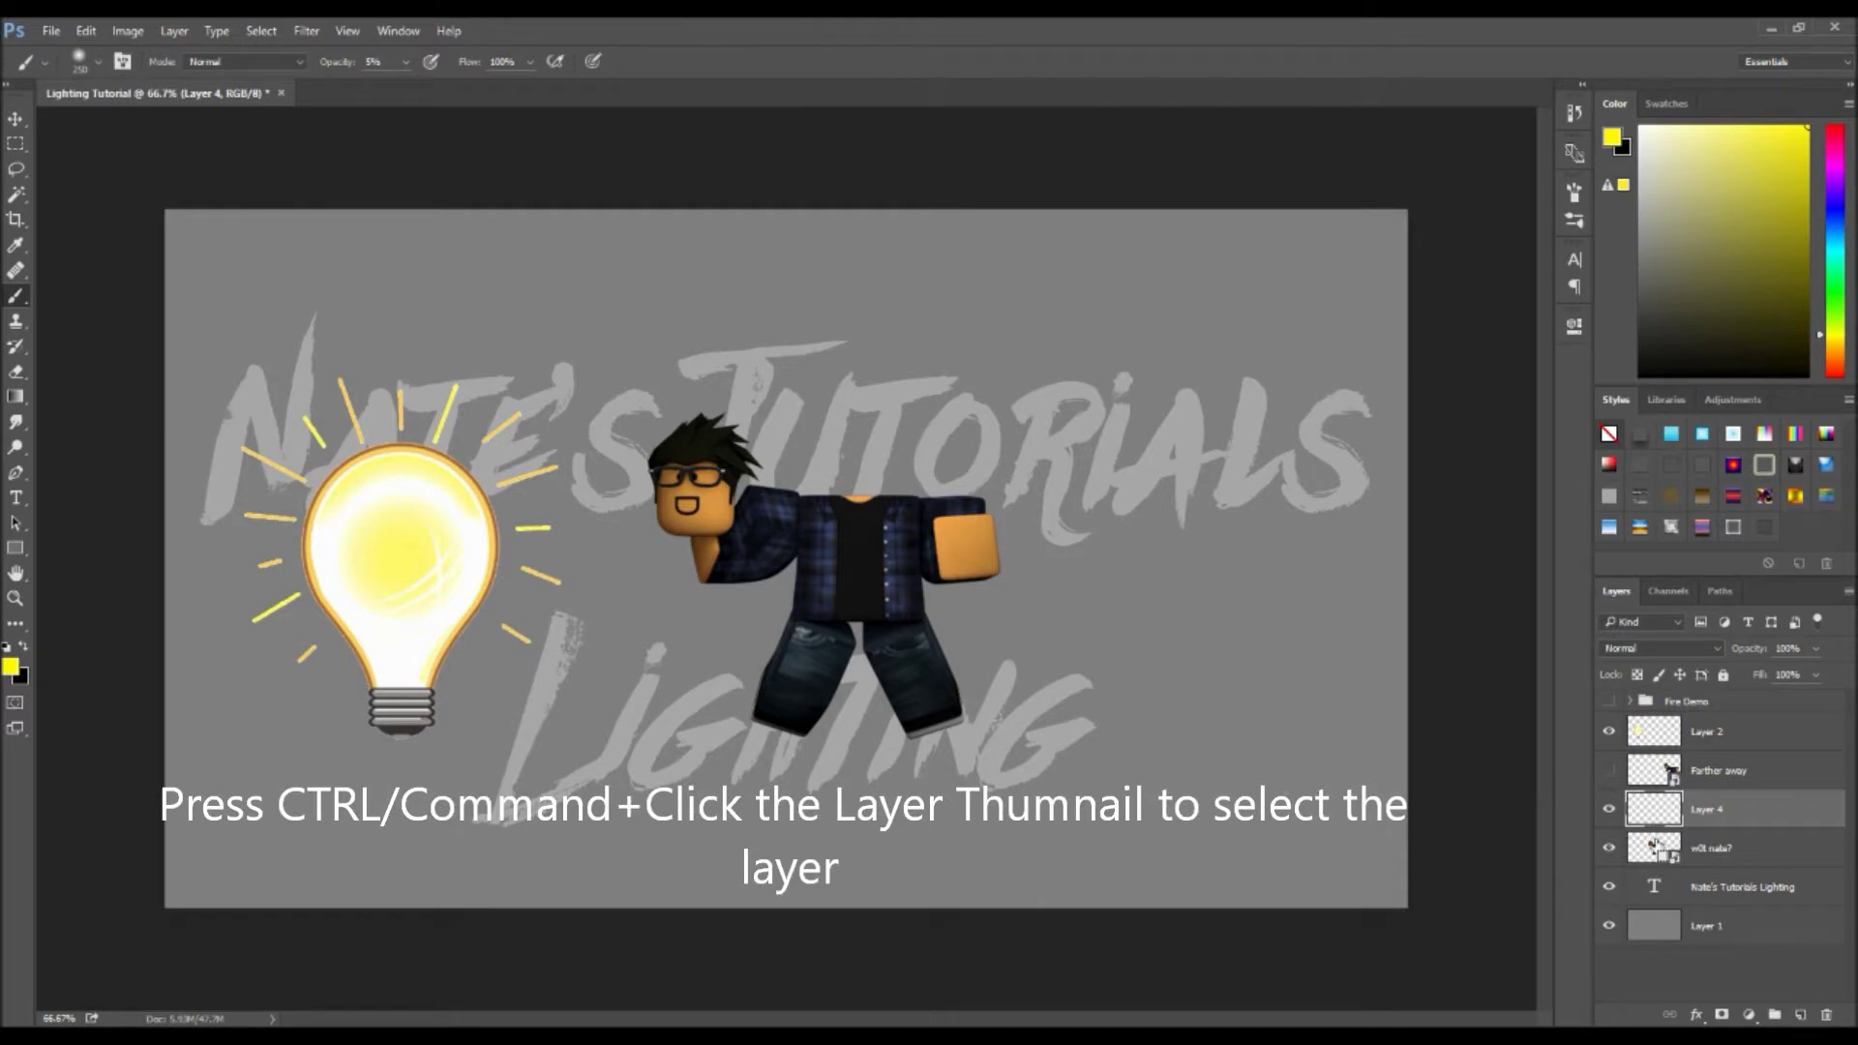
pyautogui.keyDown('ctrl'); pyautogui.click(1655, 848); pyautogui.keyUp('ctrl')
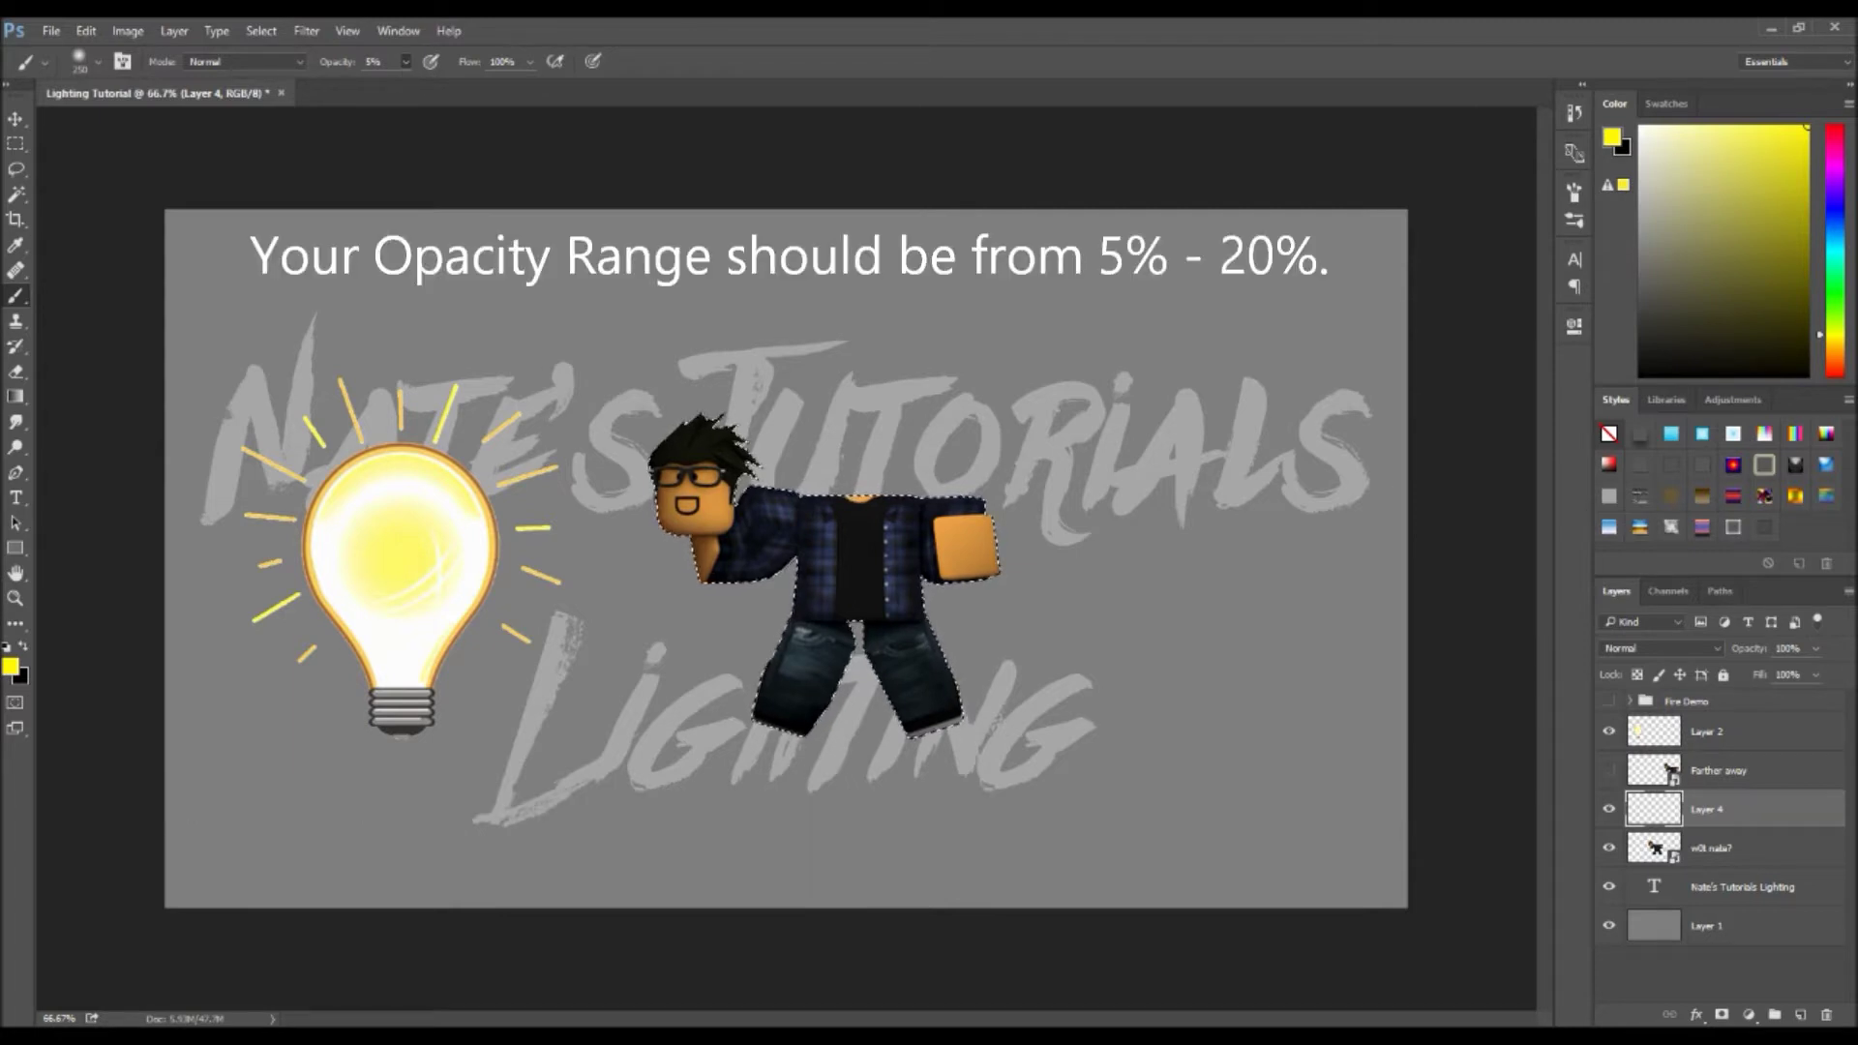
pyautogui.moveTo(405, 61); pyautogui.dragTo(392, 87)
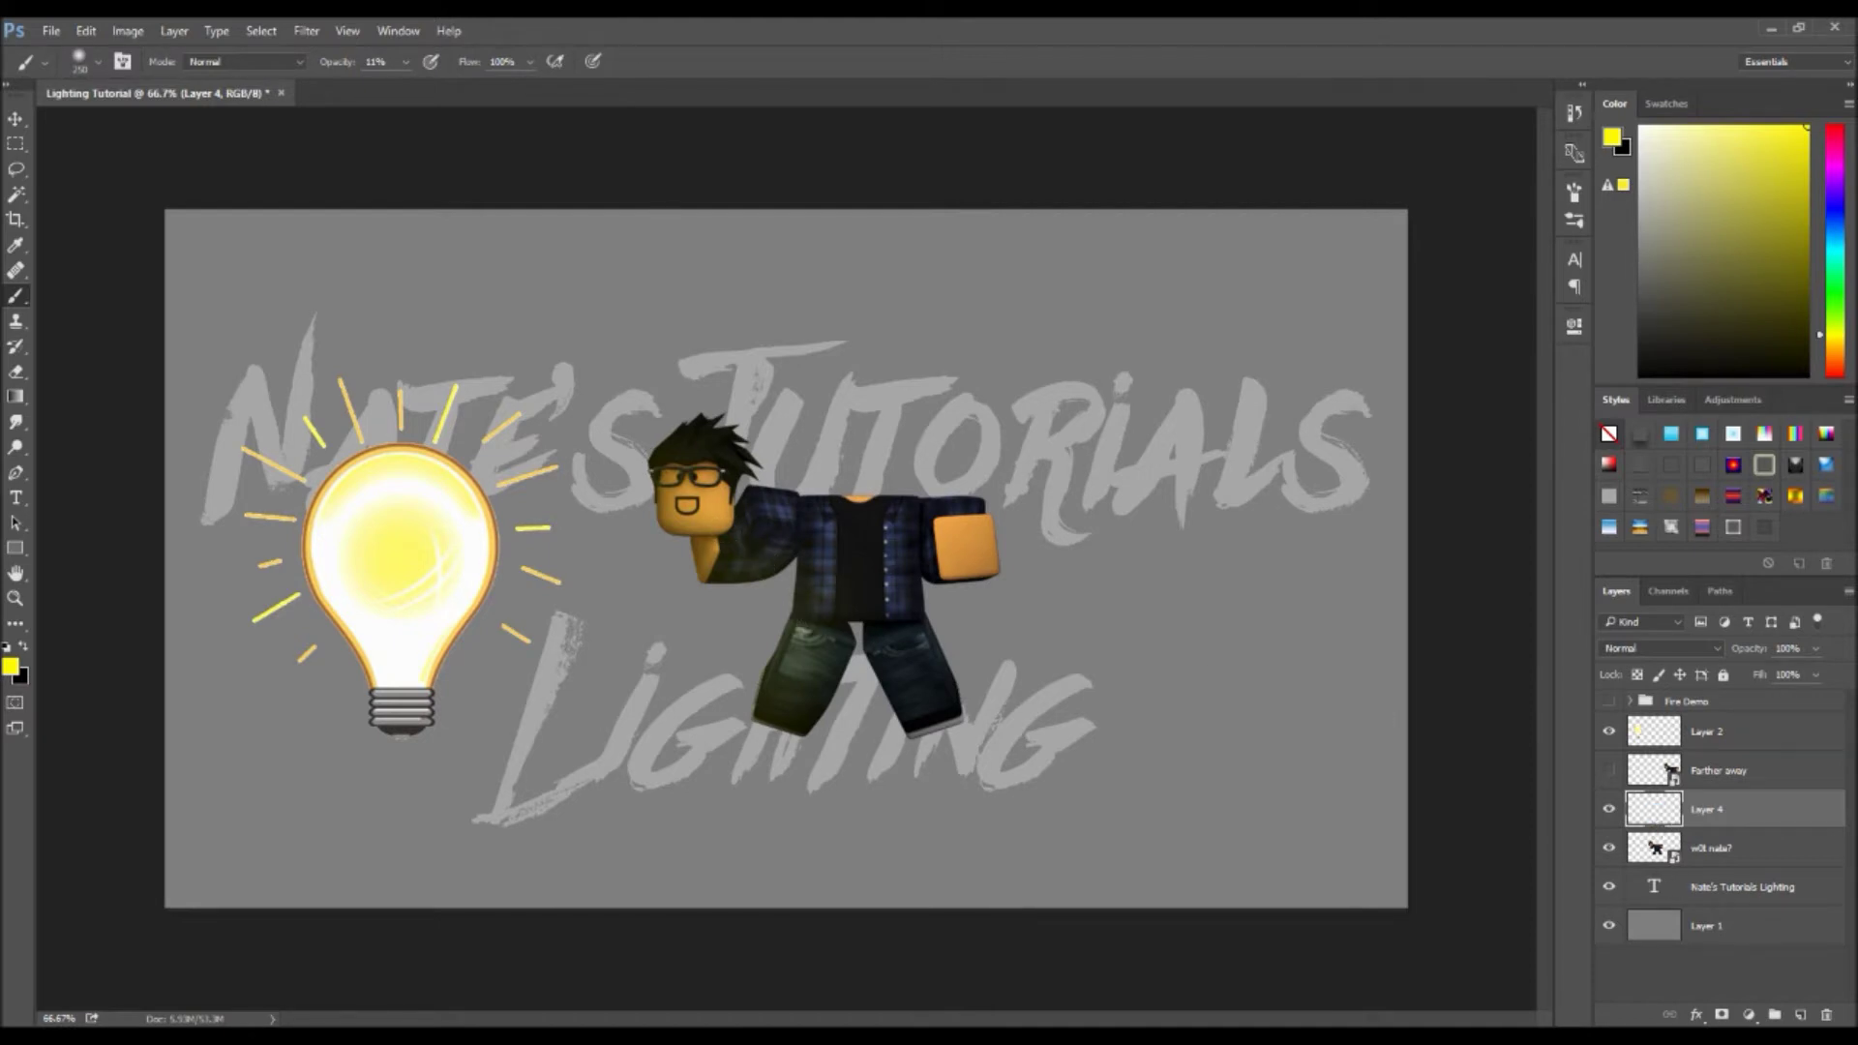
pyautogui.keyDown('ctrl'); pyautogui.click(1654, 847); pyautogui.keyUp('ctrl')
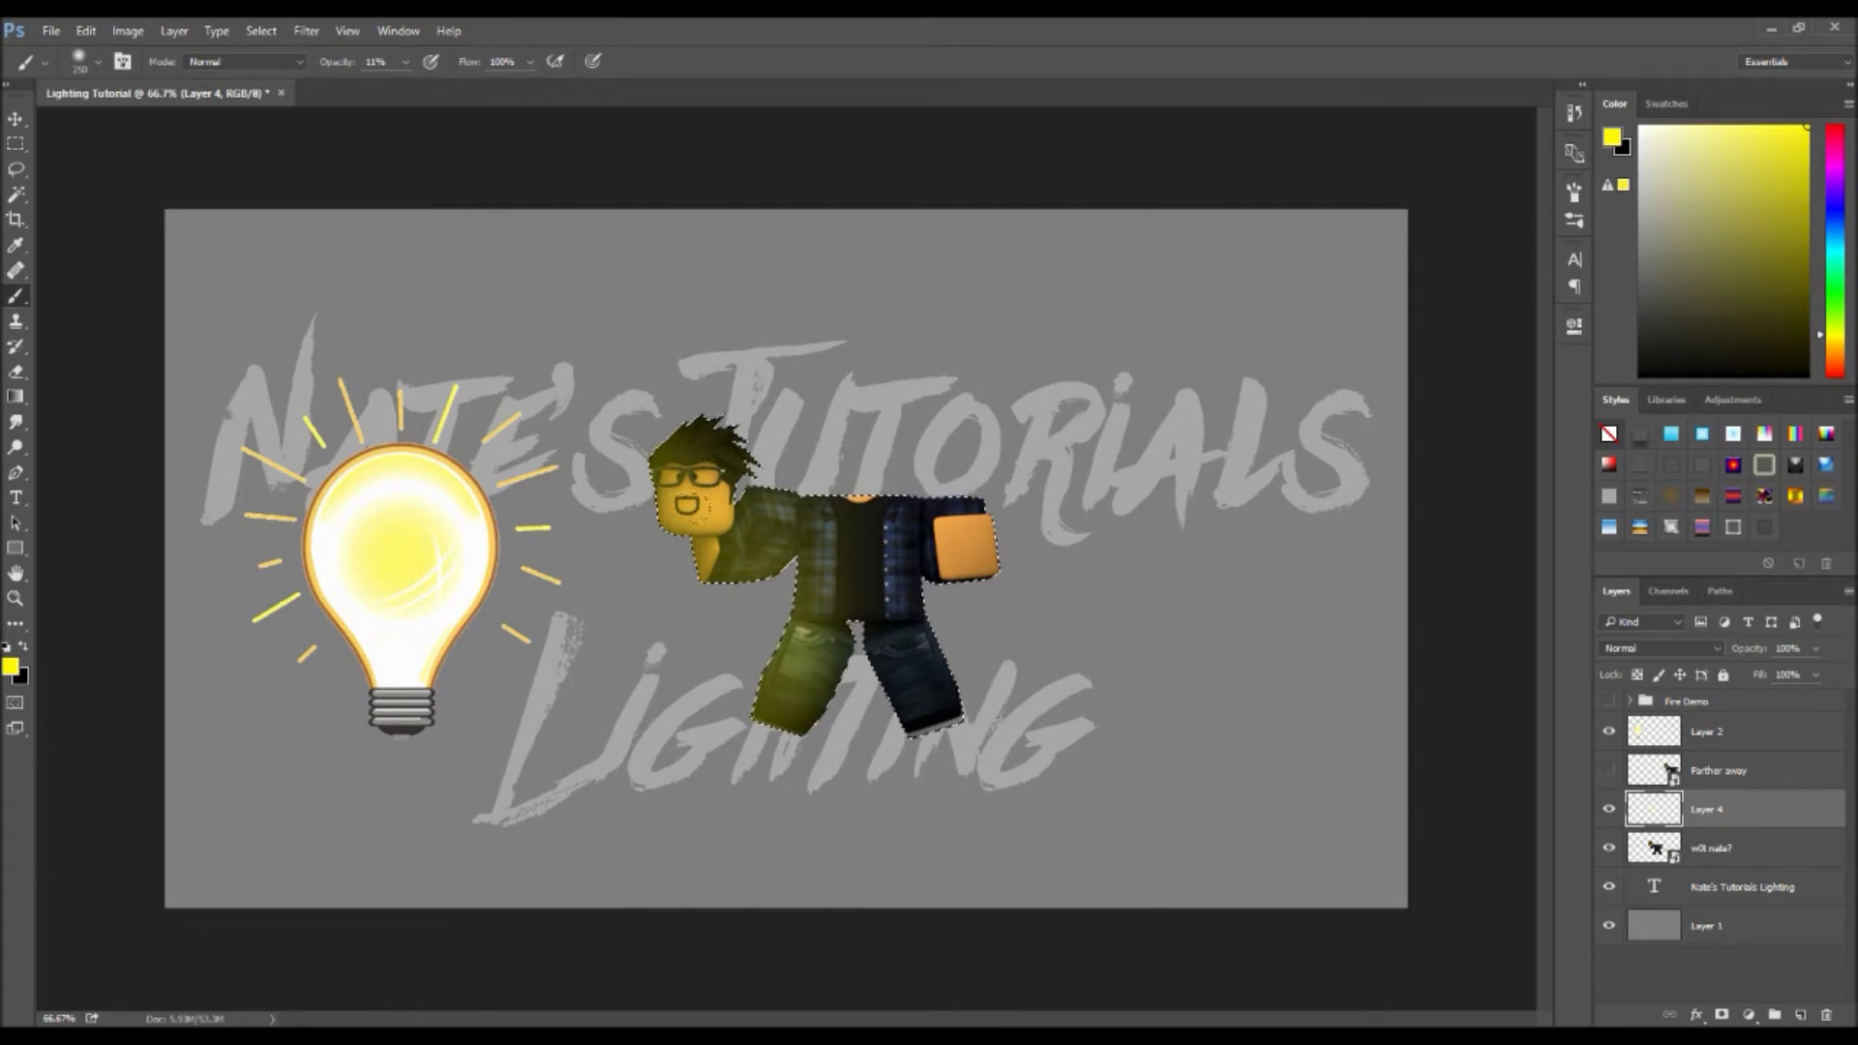
pyautogui.click(15, 372)
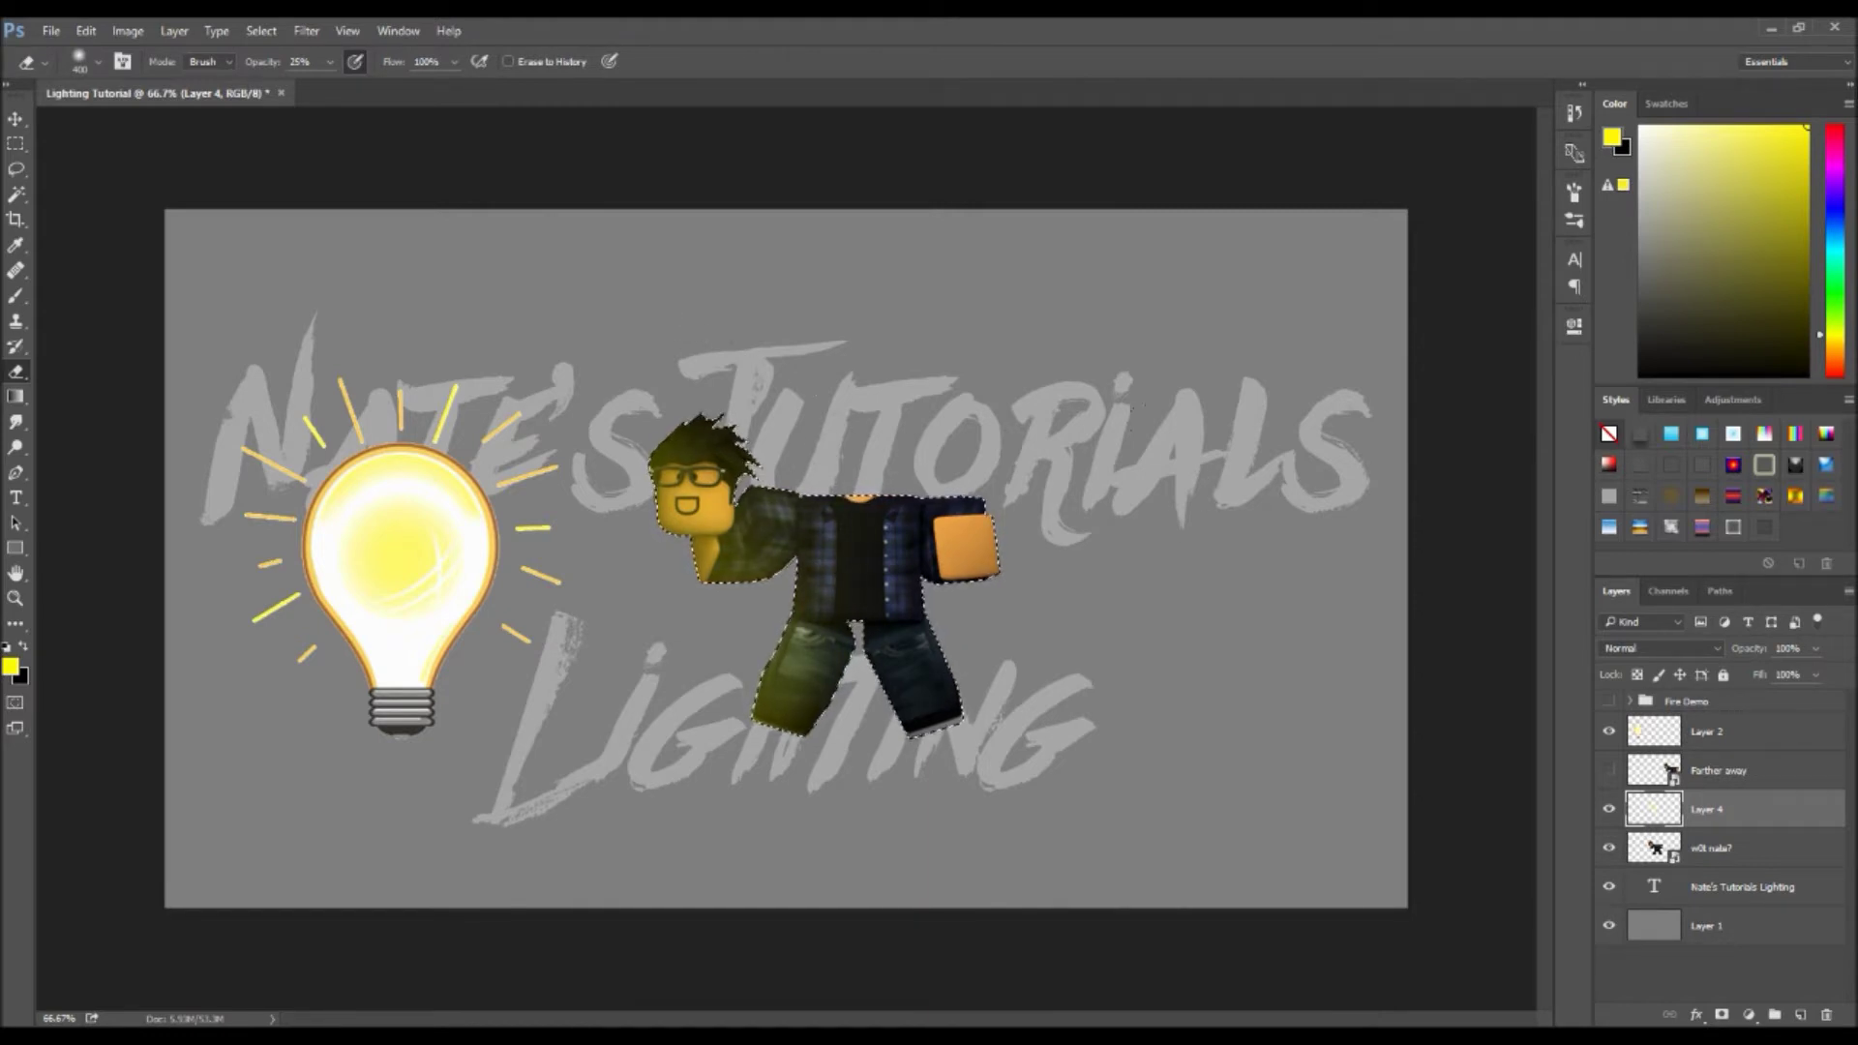
pyautogui.click(1802, 1014)
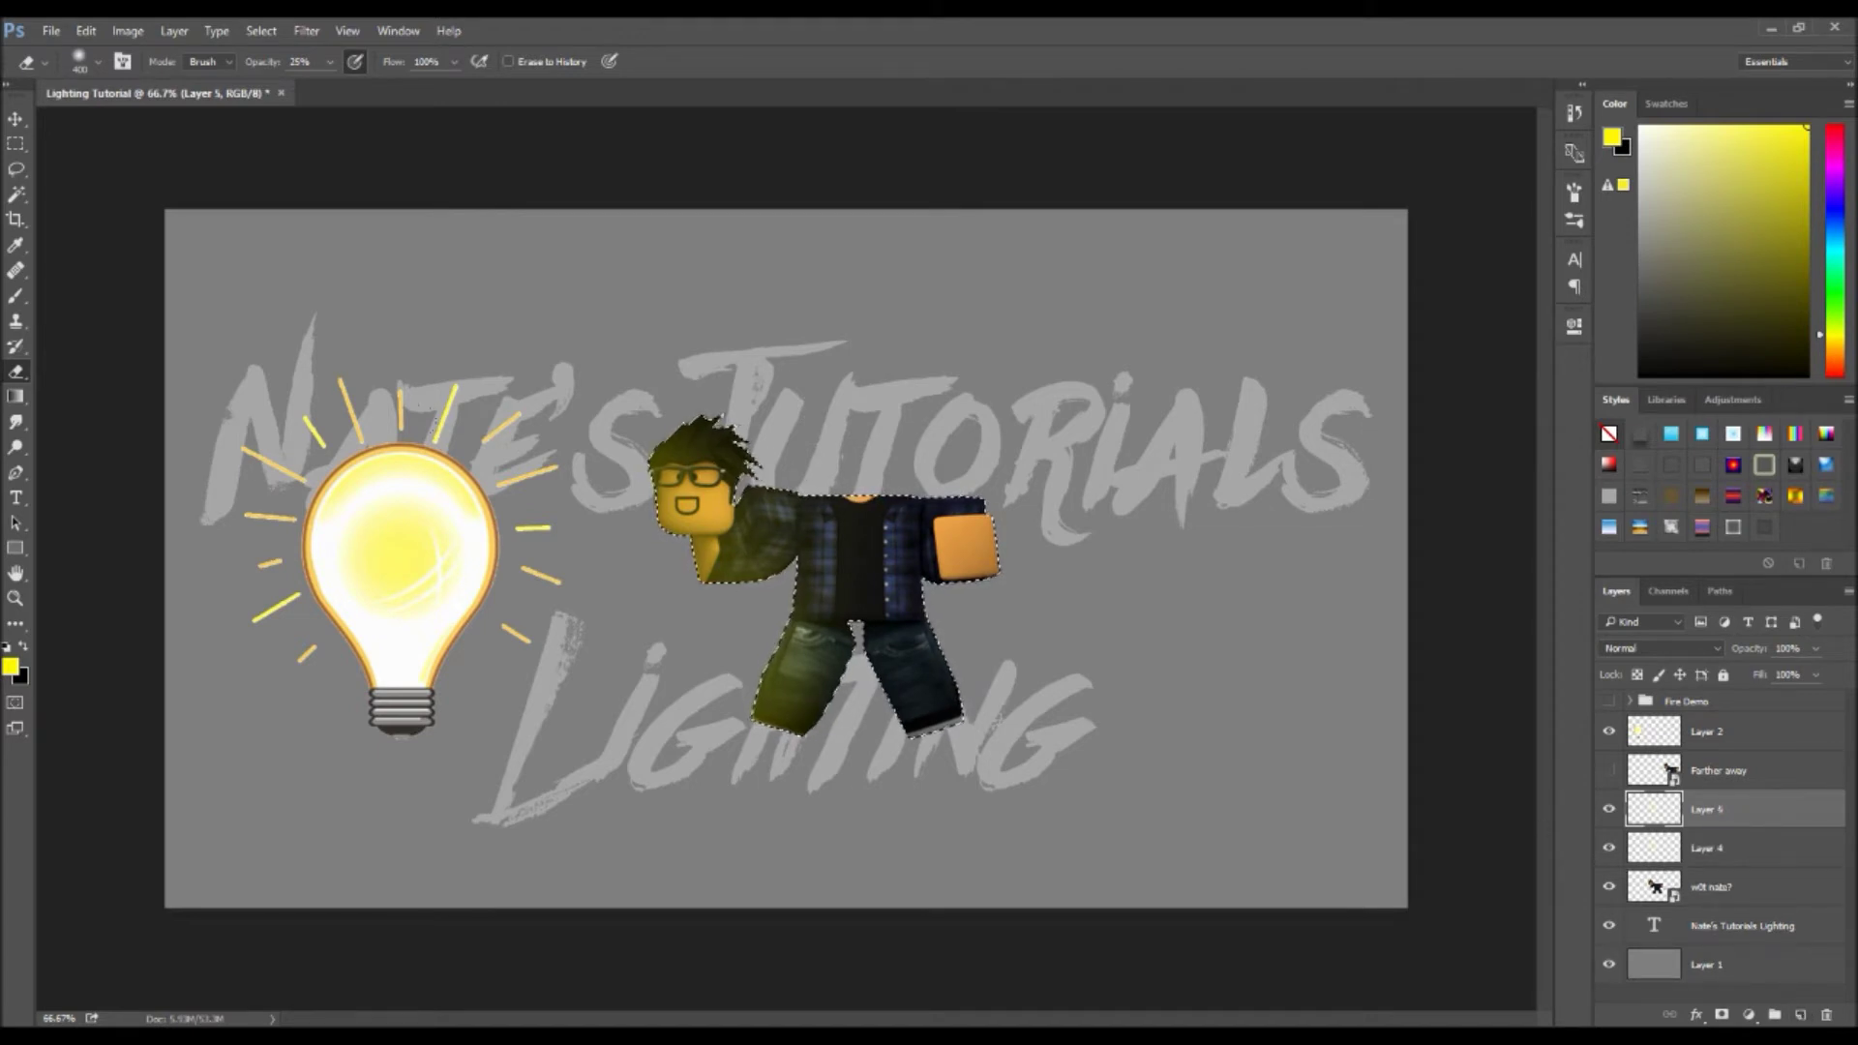
# - Paint black shading over the character's right side on Layer 5, then deselect
pyautogui.click(15, 295)
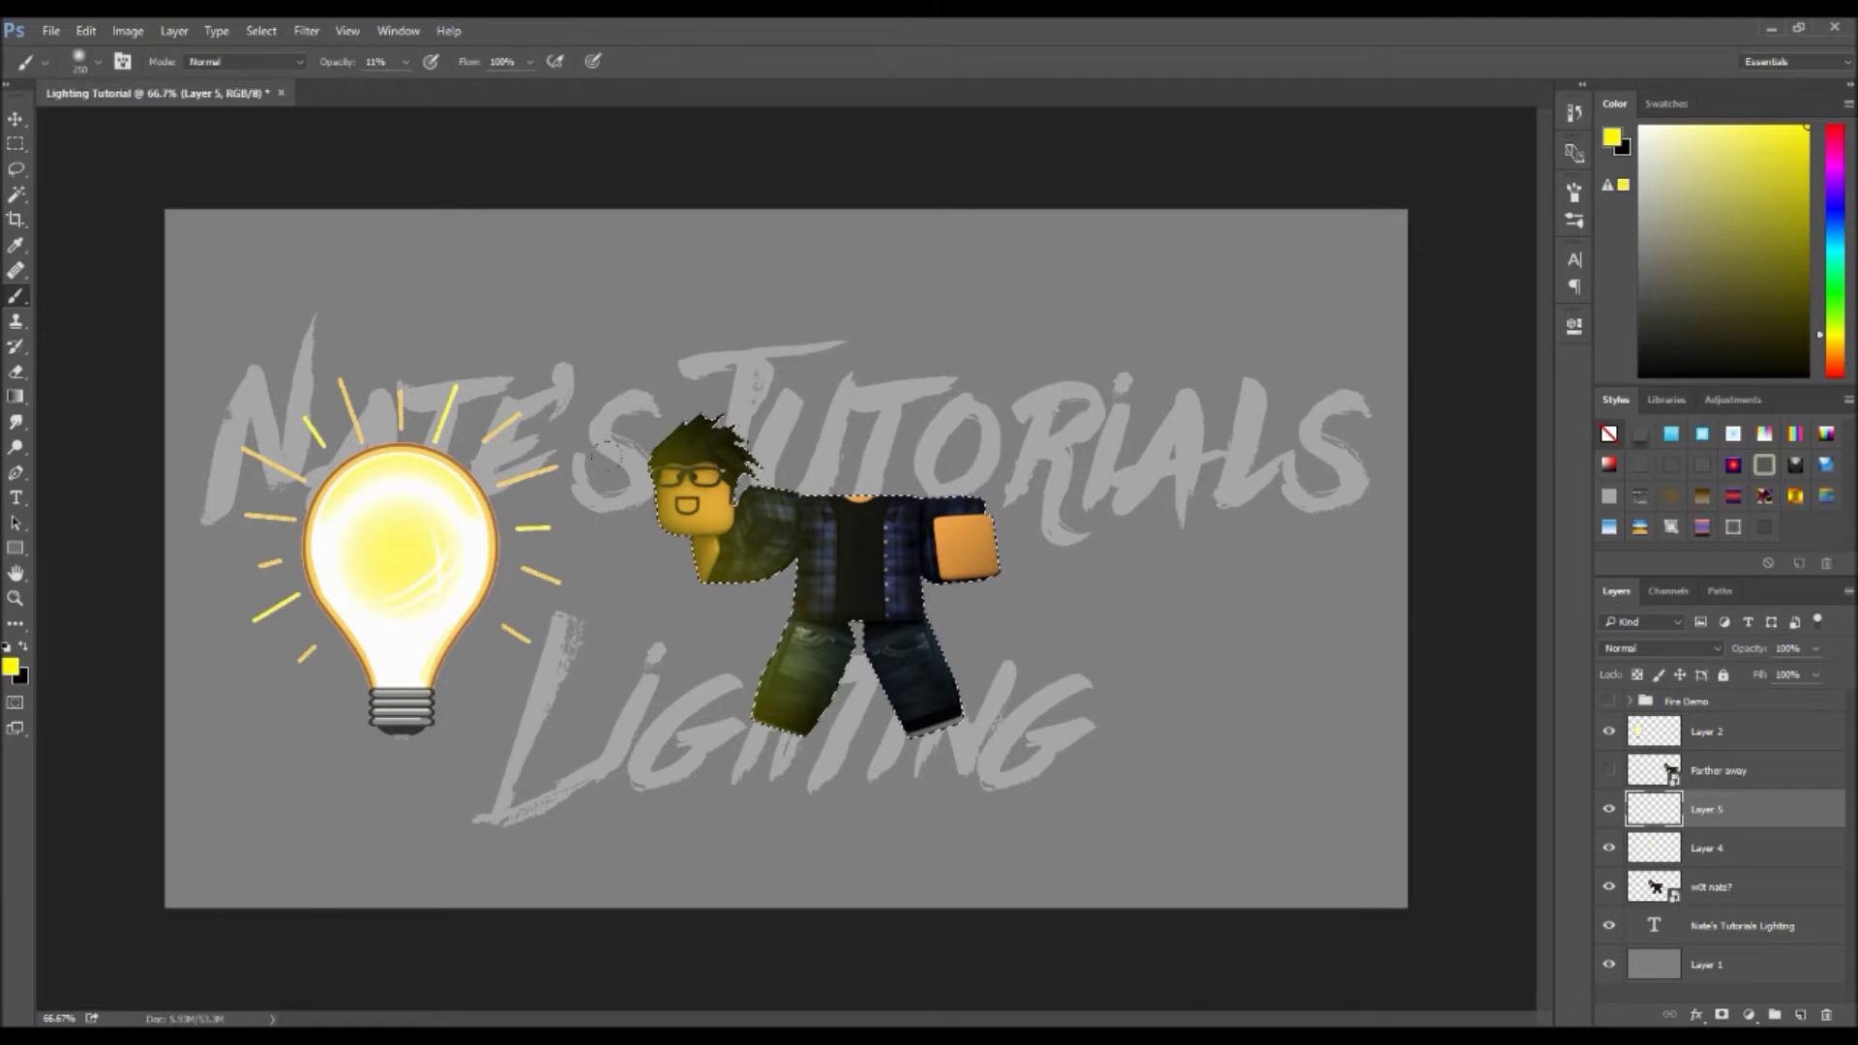
pyautogui.click(24, 646)
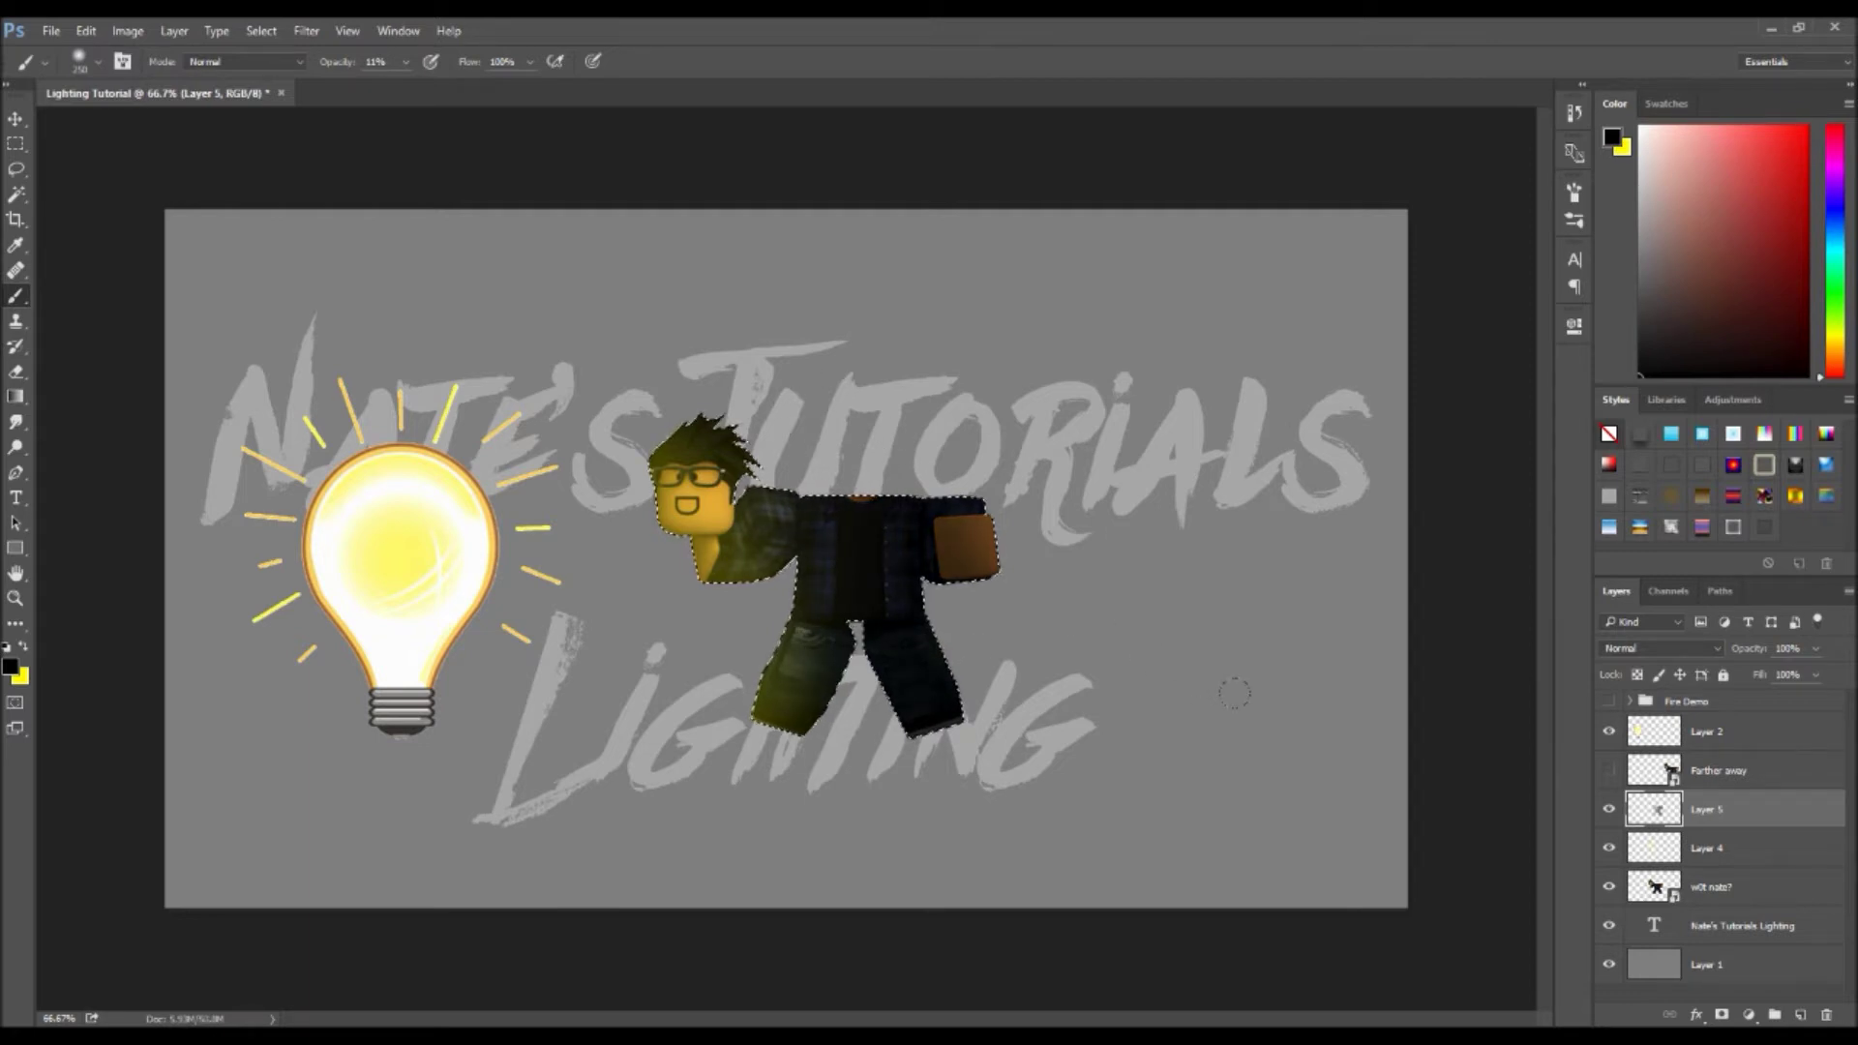
pyautogui.press('Delete')
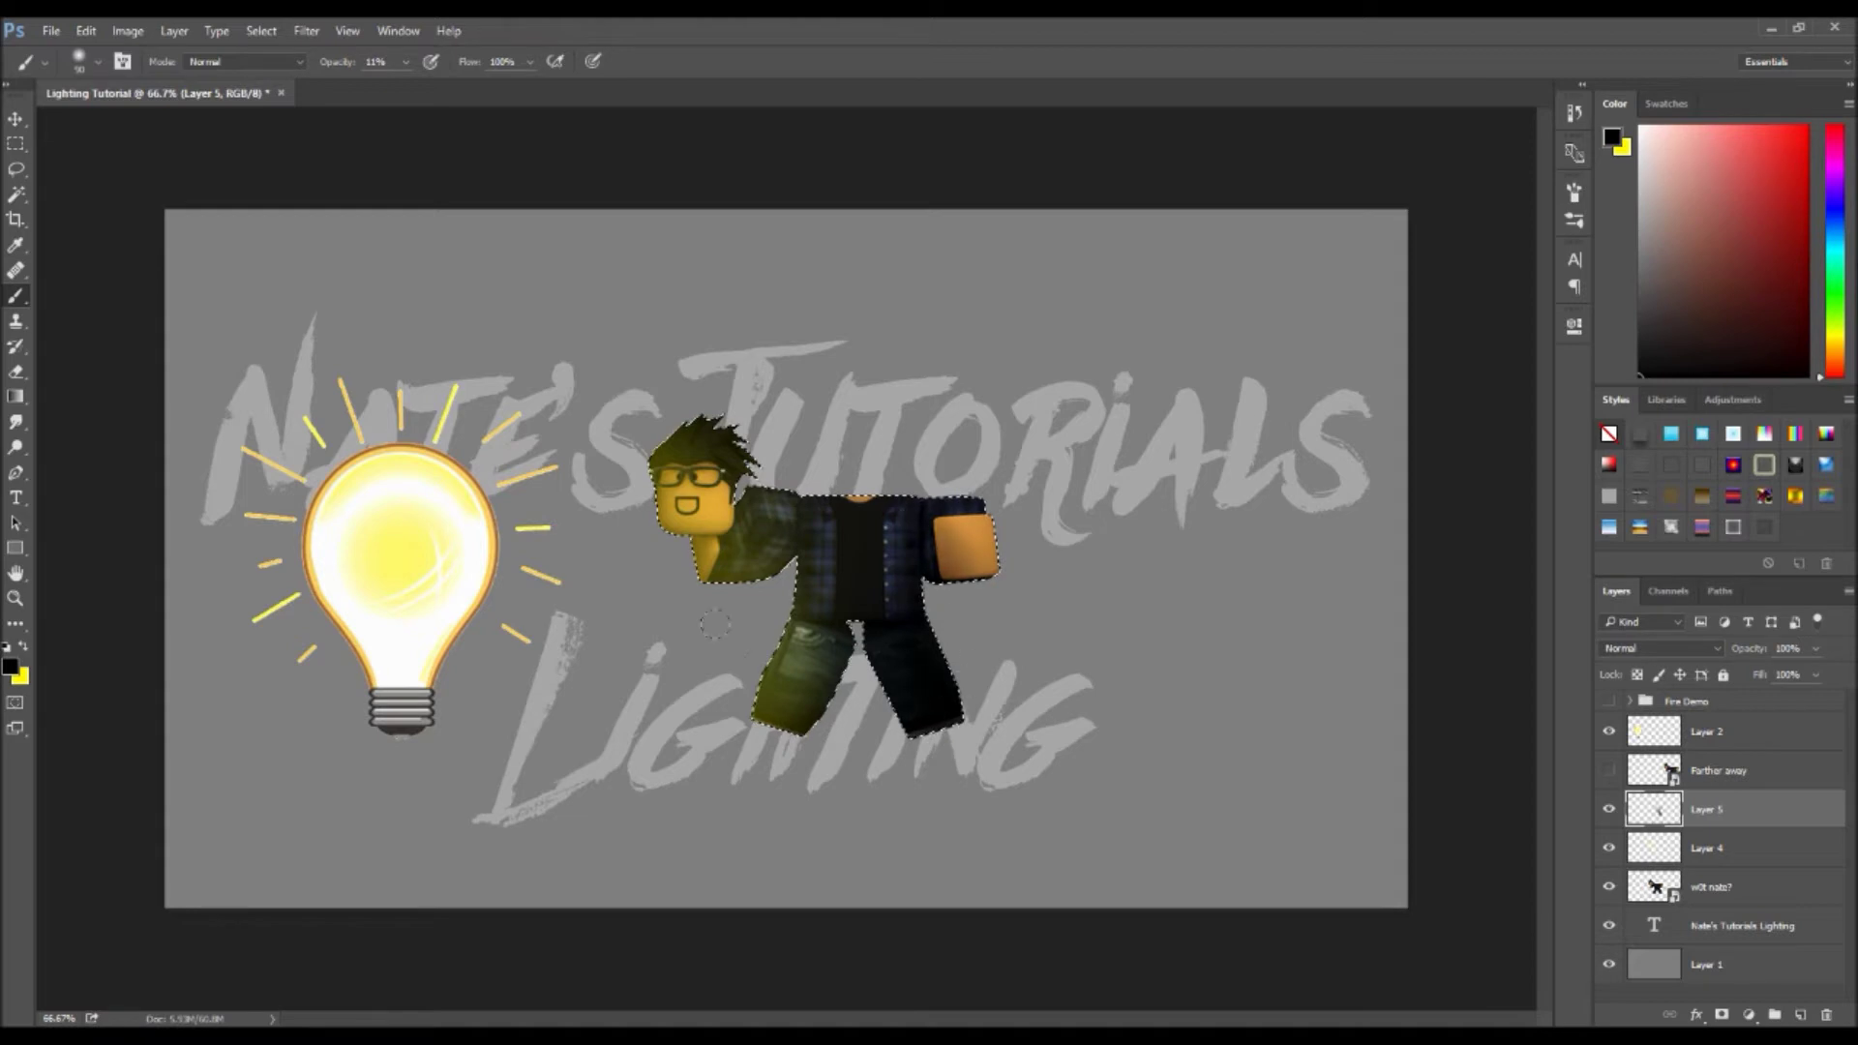
pyautogui.hotkey('ctrl', 'd')
pyautogui.click(1609, 811)
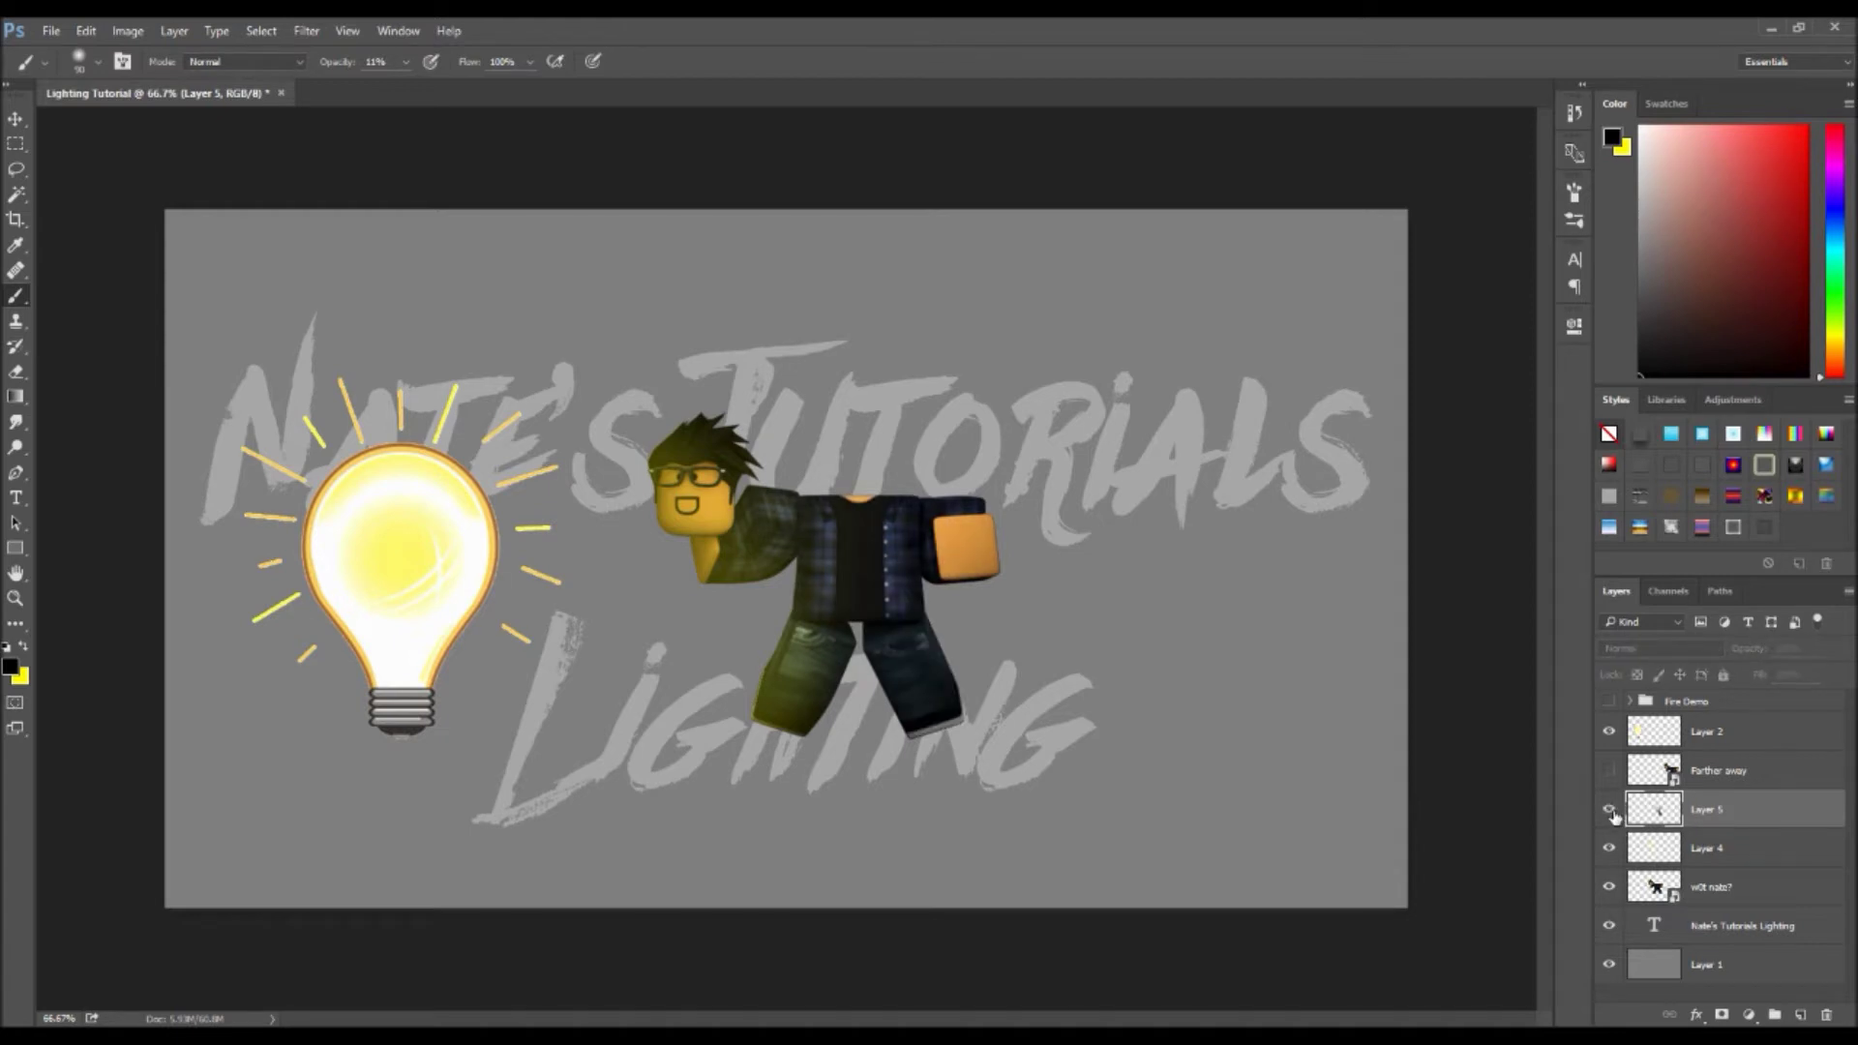
# - Show the Farther away character and hide the first character with its lighting layers
pyautogui.click(1609, 811)
pyautogui.click(1609, 772)
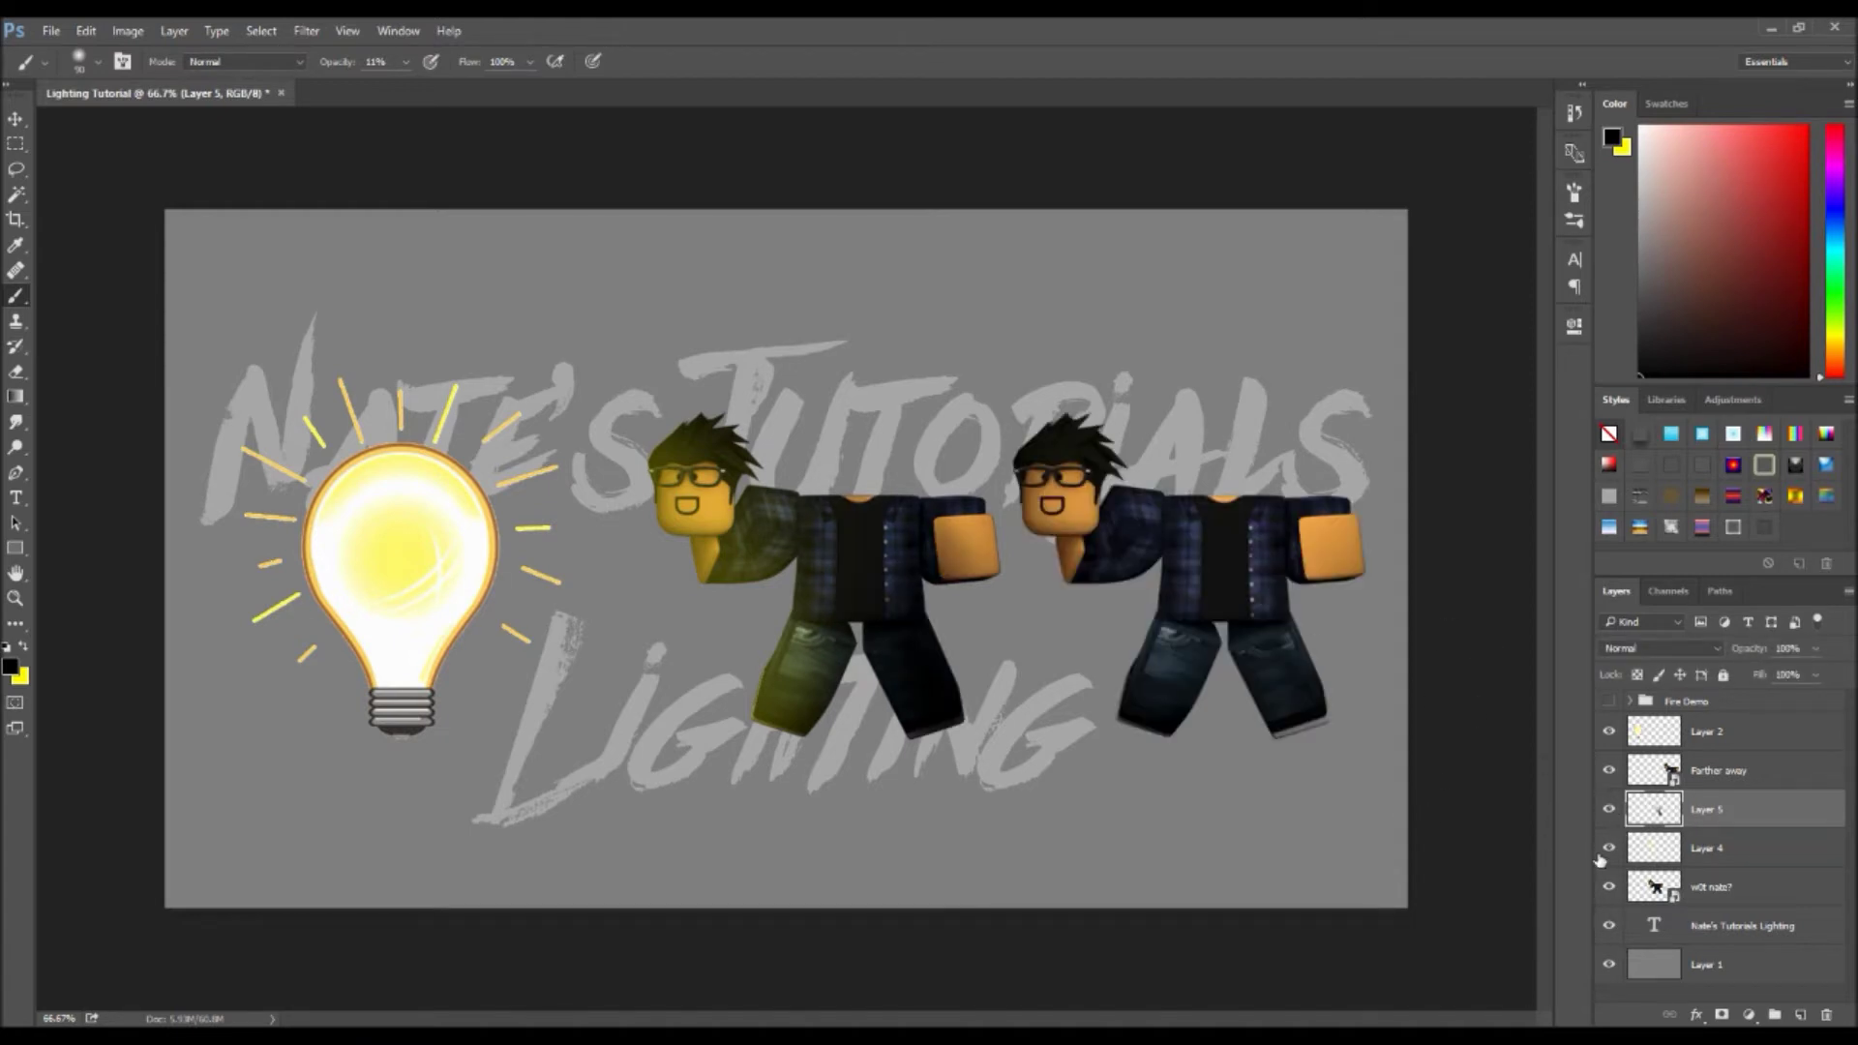
pyautogui.moveTo(1609, 811); pyautogui.dragTo(1615, 900)
# - Paint yellow bulb light on the Farther away character's near side on new Layer 6
pyautogui.click(1802, 1015)
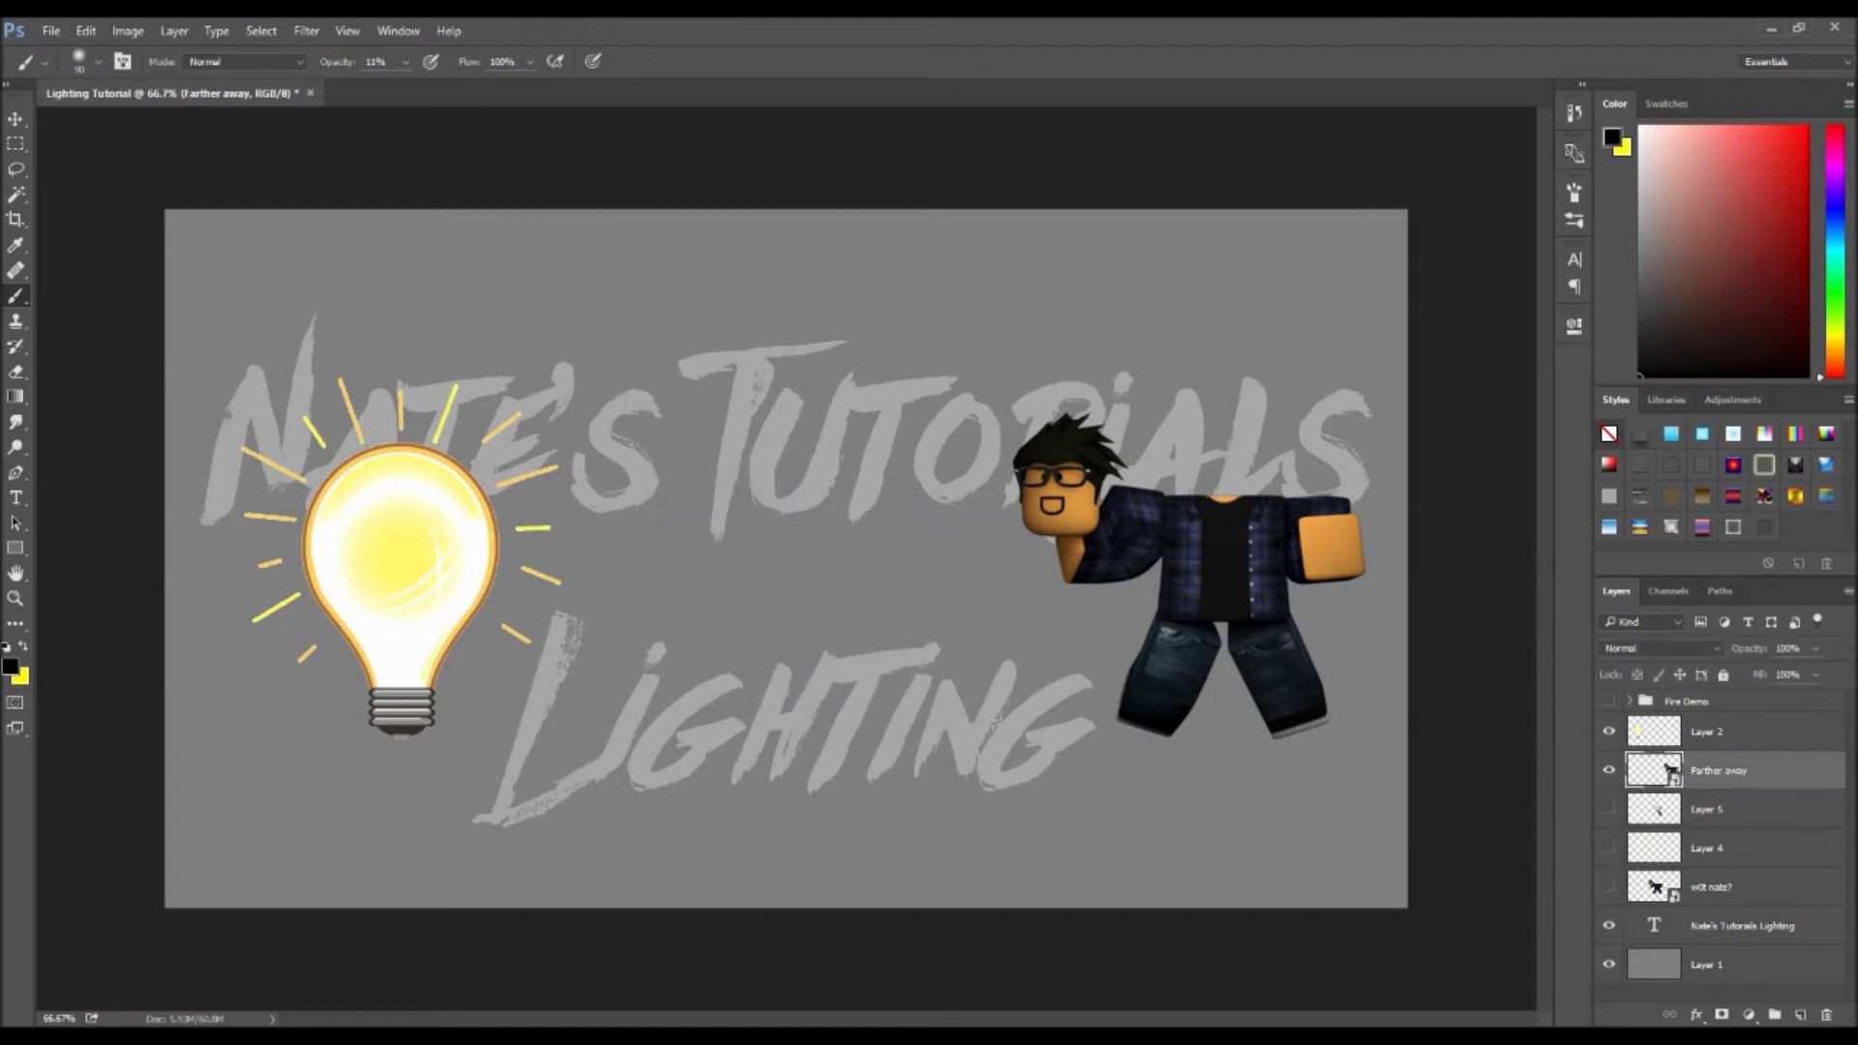
pyautogui.keyDown('ctrl'); pyautogui.click(1667, 813); pyautogui.keyUp('ctrl')
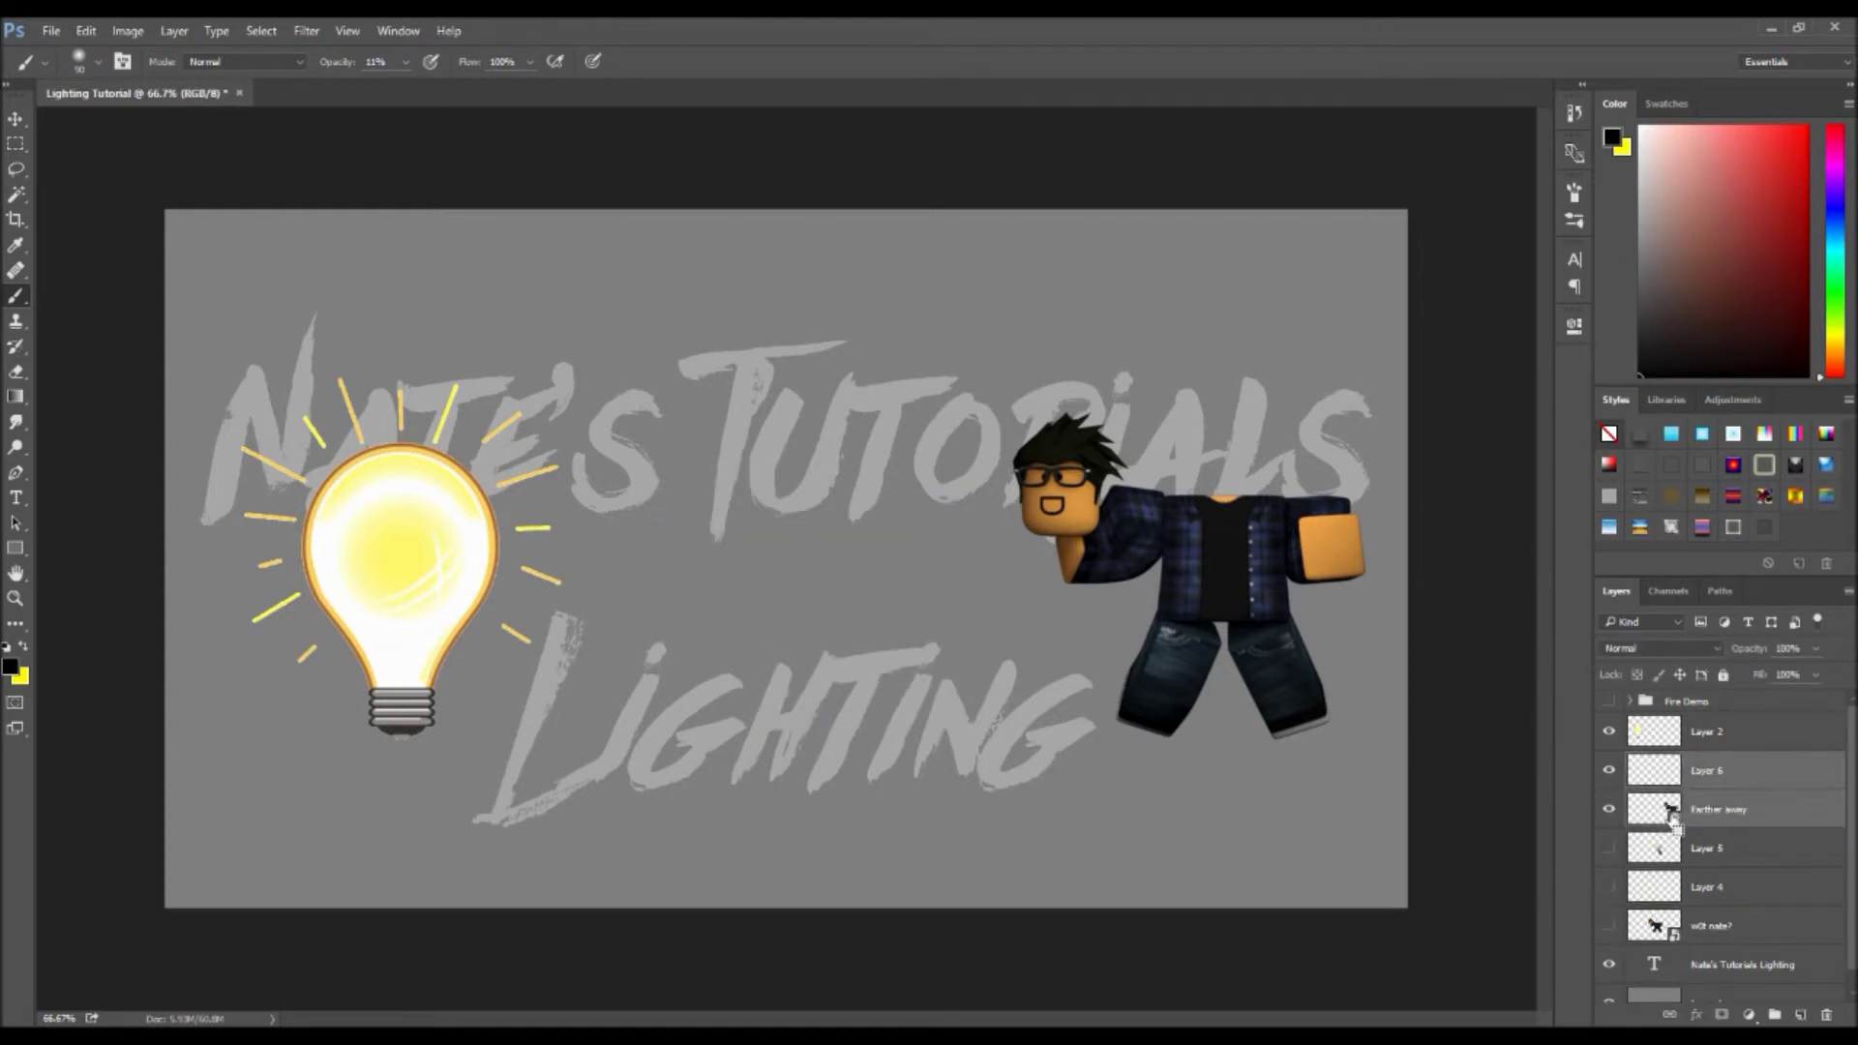
pyautogui.press('x')
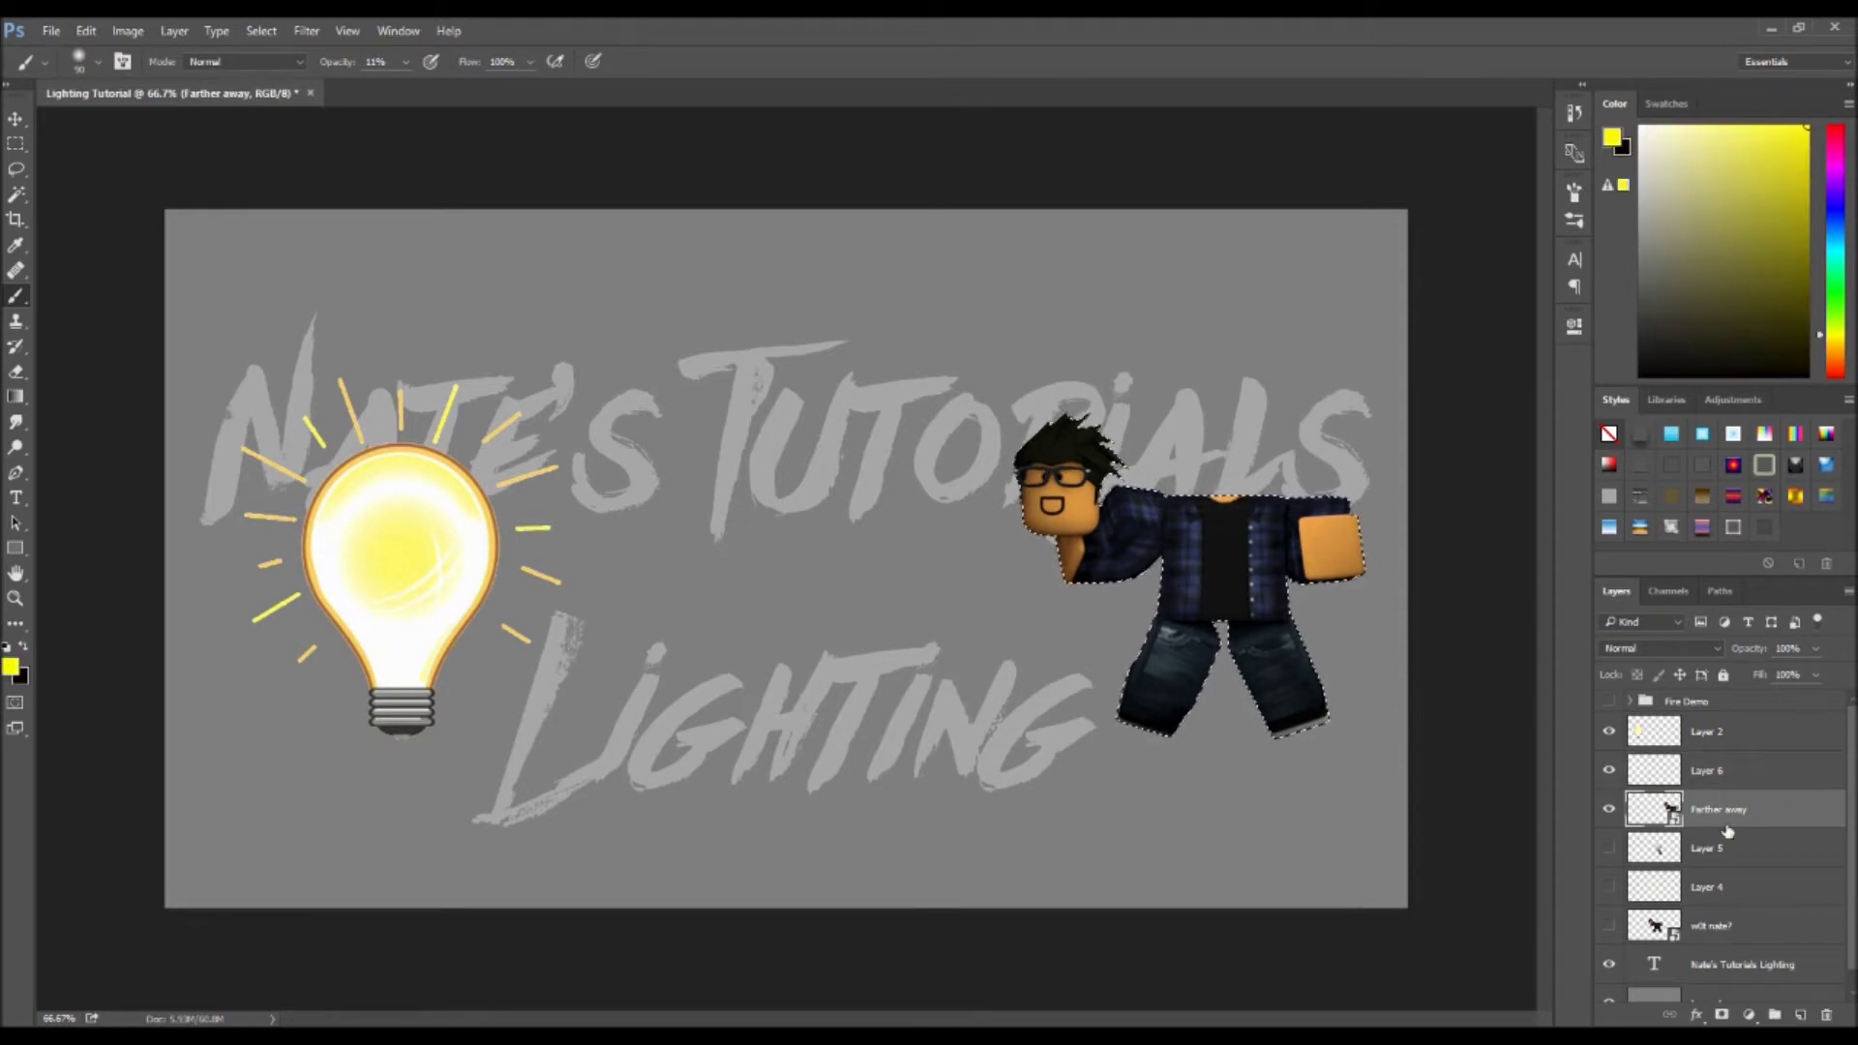
pyautogui.click(1729, 780)
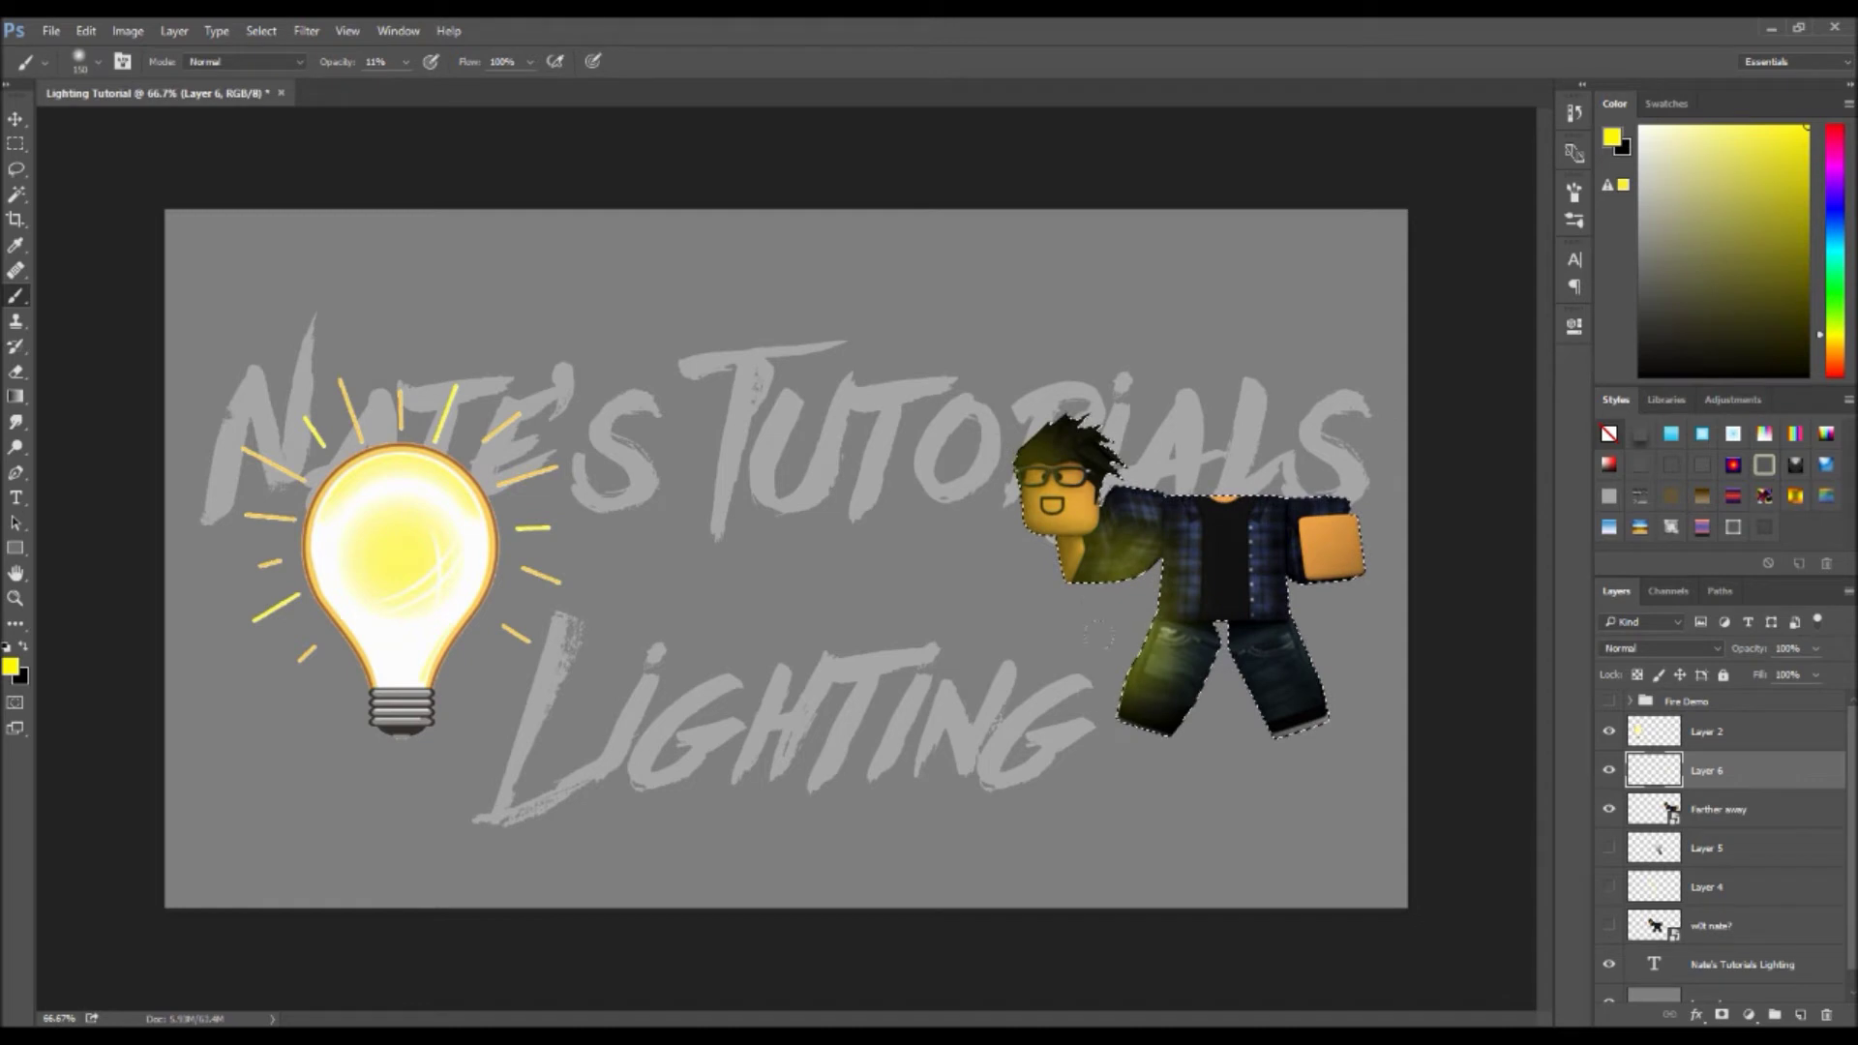
pyautogui.click(16, 372)
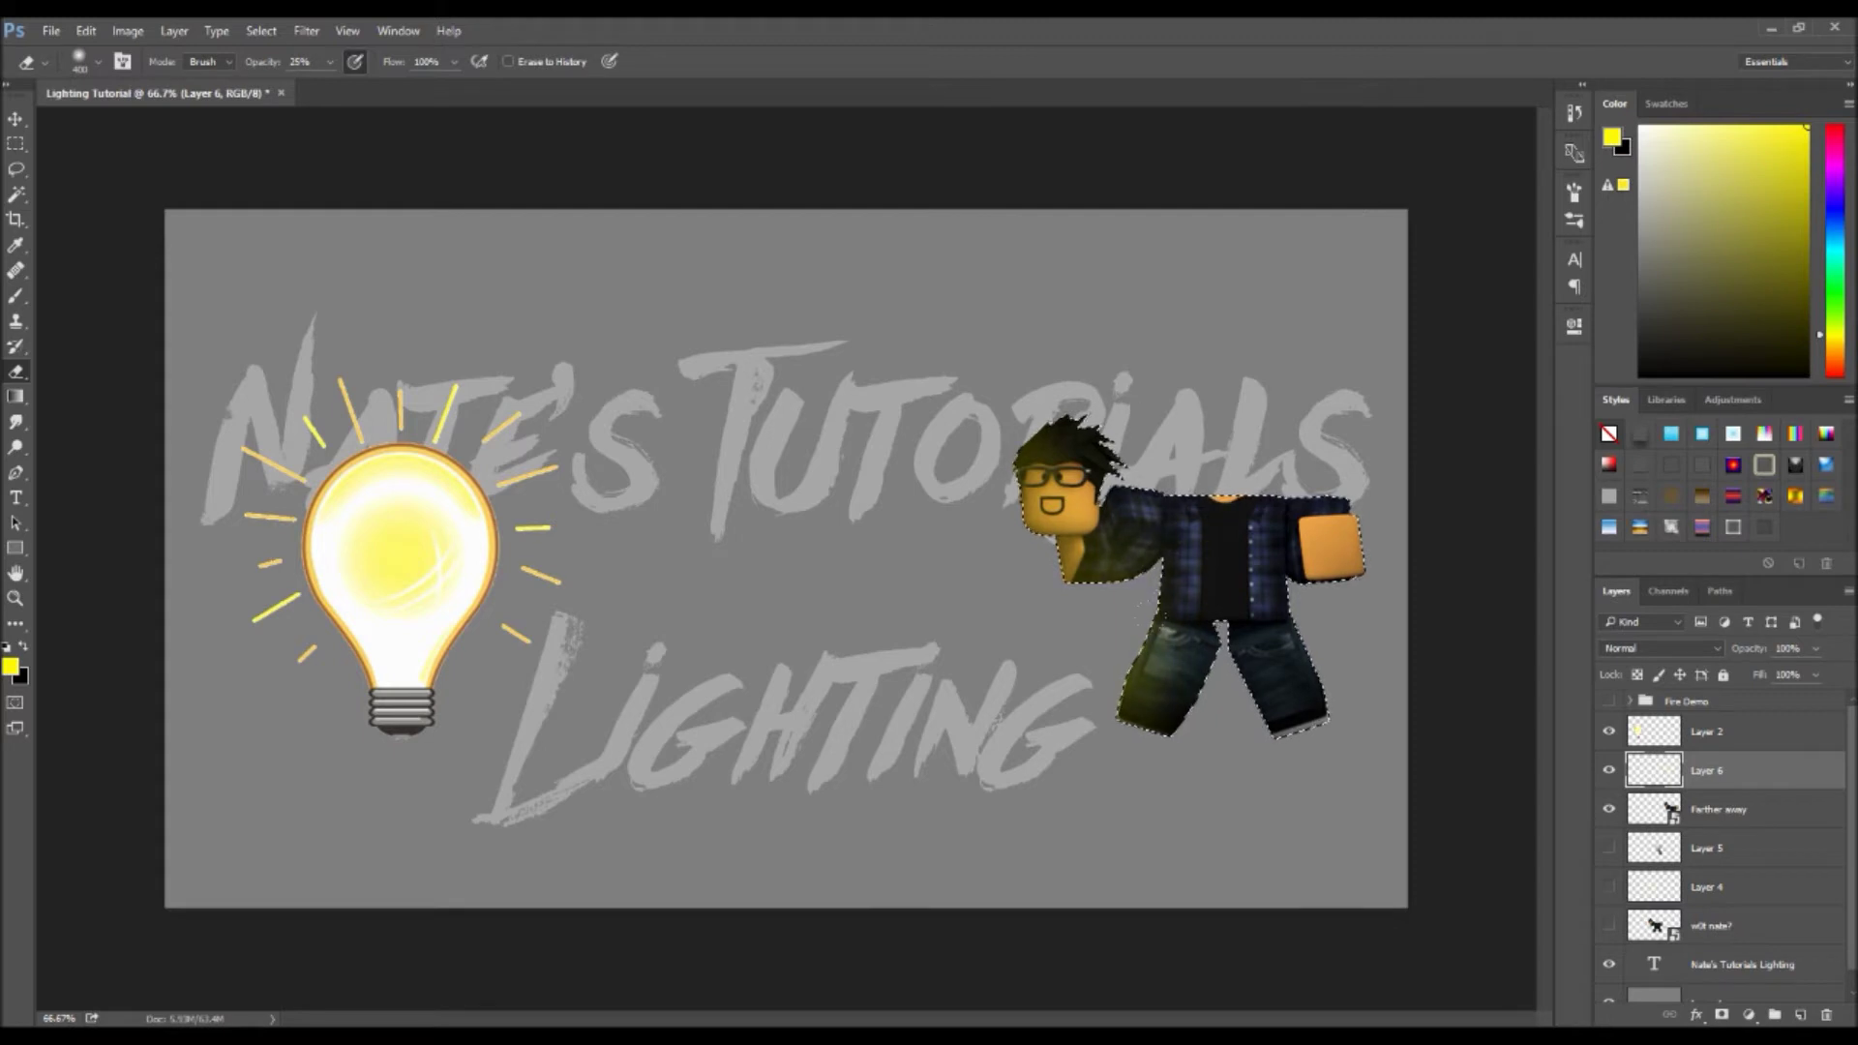
pyautogui.click(15, 295)
pyautogui.keyDown('ctrl'); pyautogui.click(1653, 813); pyautogui.keyUp('ctrl')
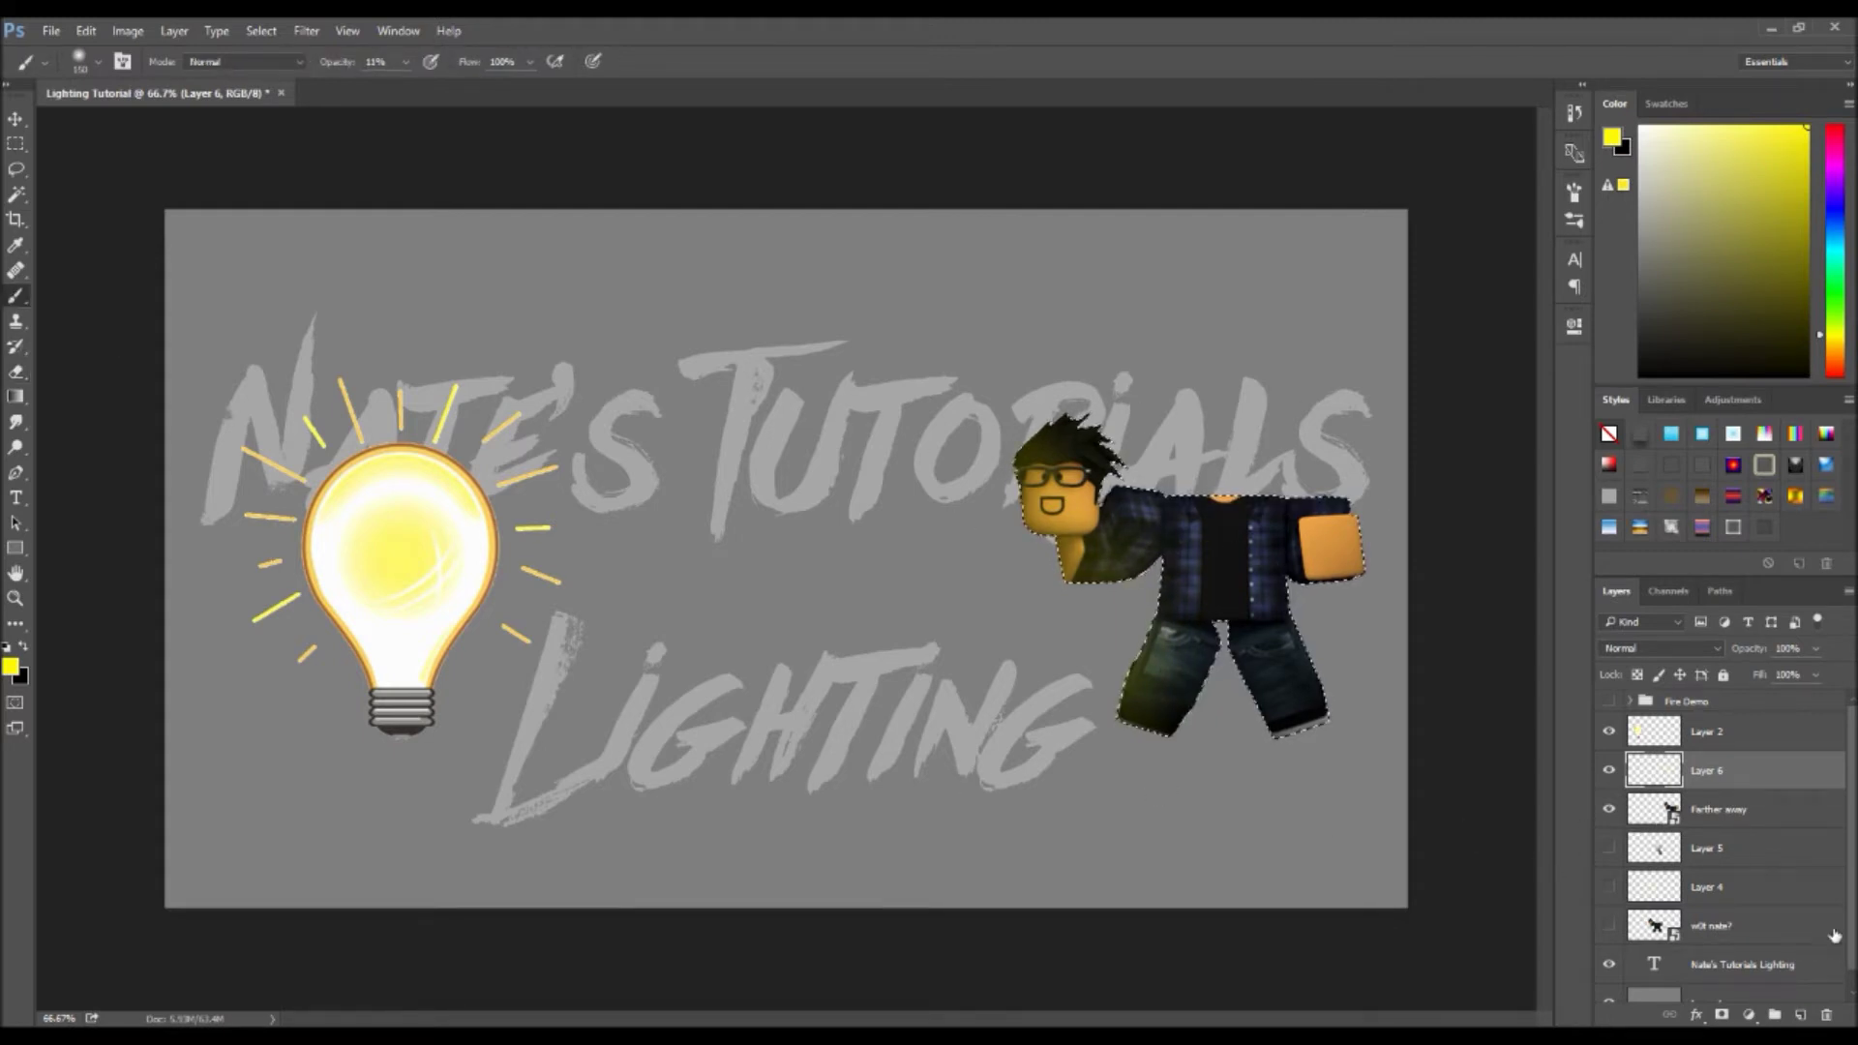
# - Paint black shadow over the far character's right arm on new Layer 7, then deselect
pyautogui.click(1801, 1014)
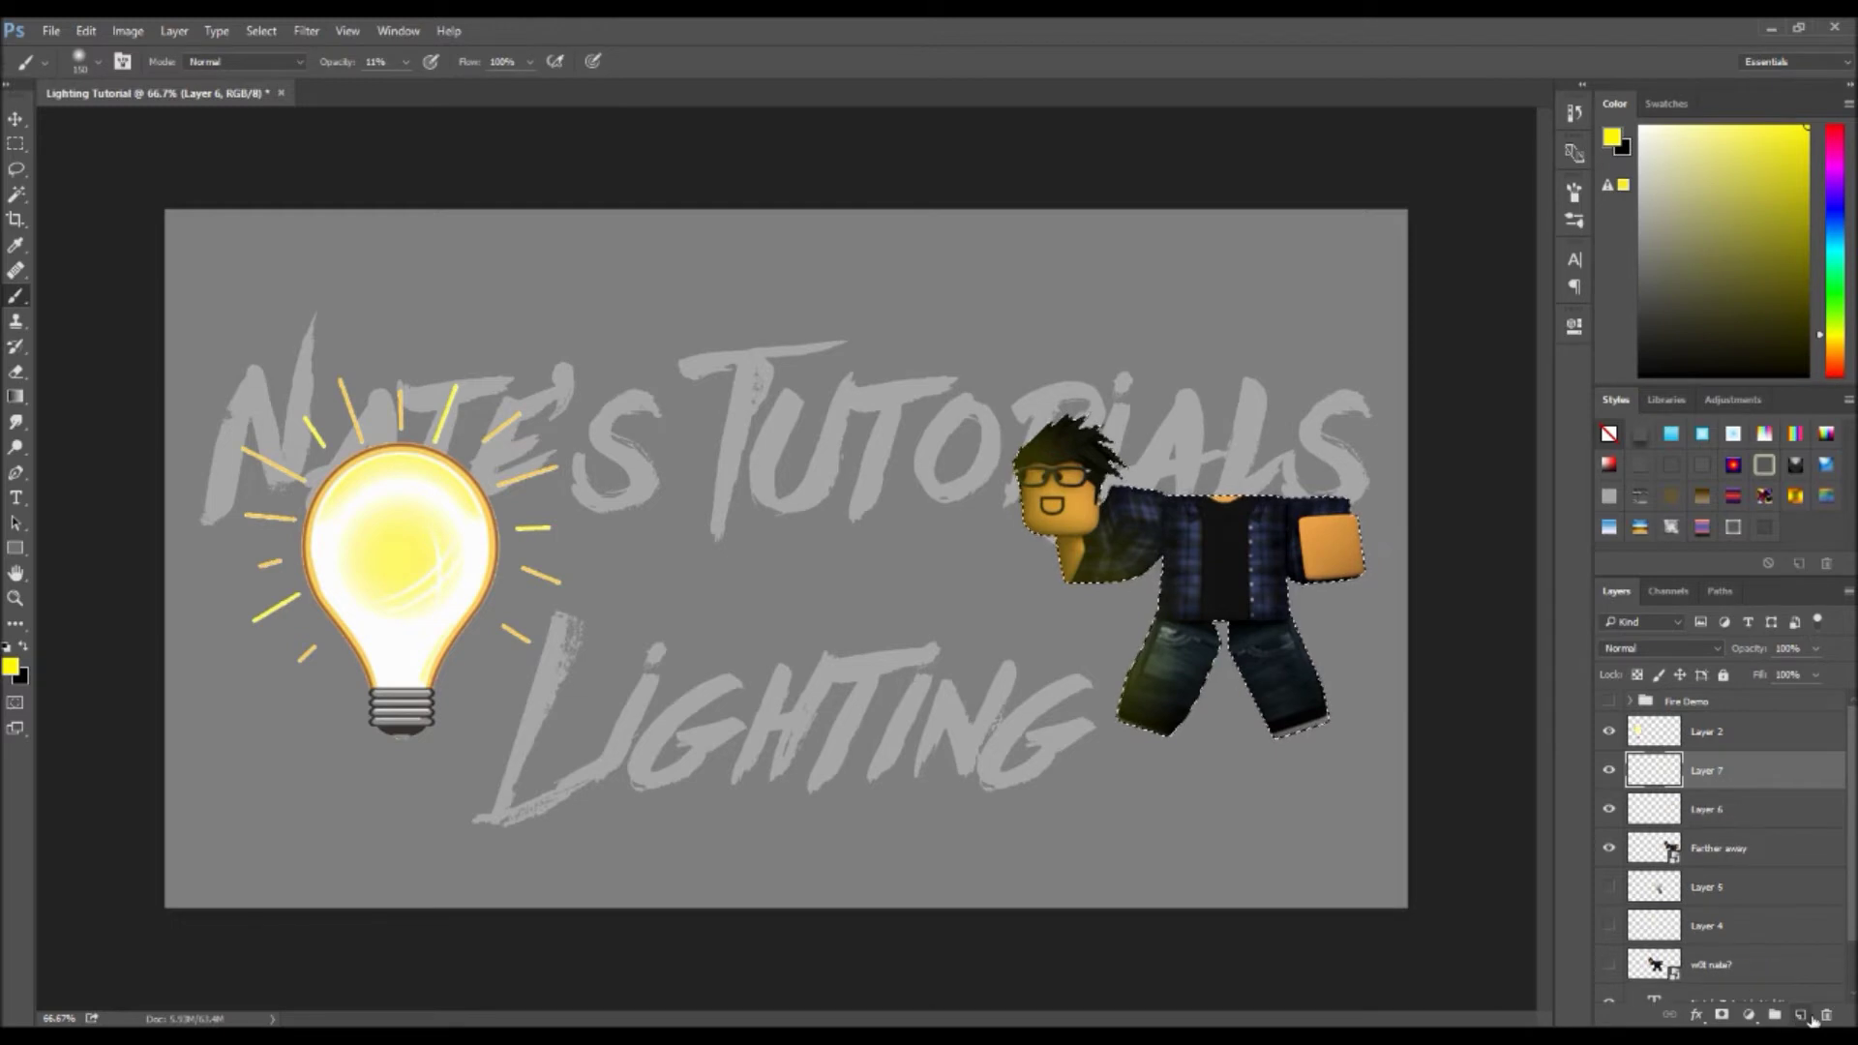
pyautogui.click(24, 646)
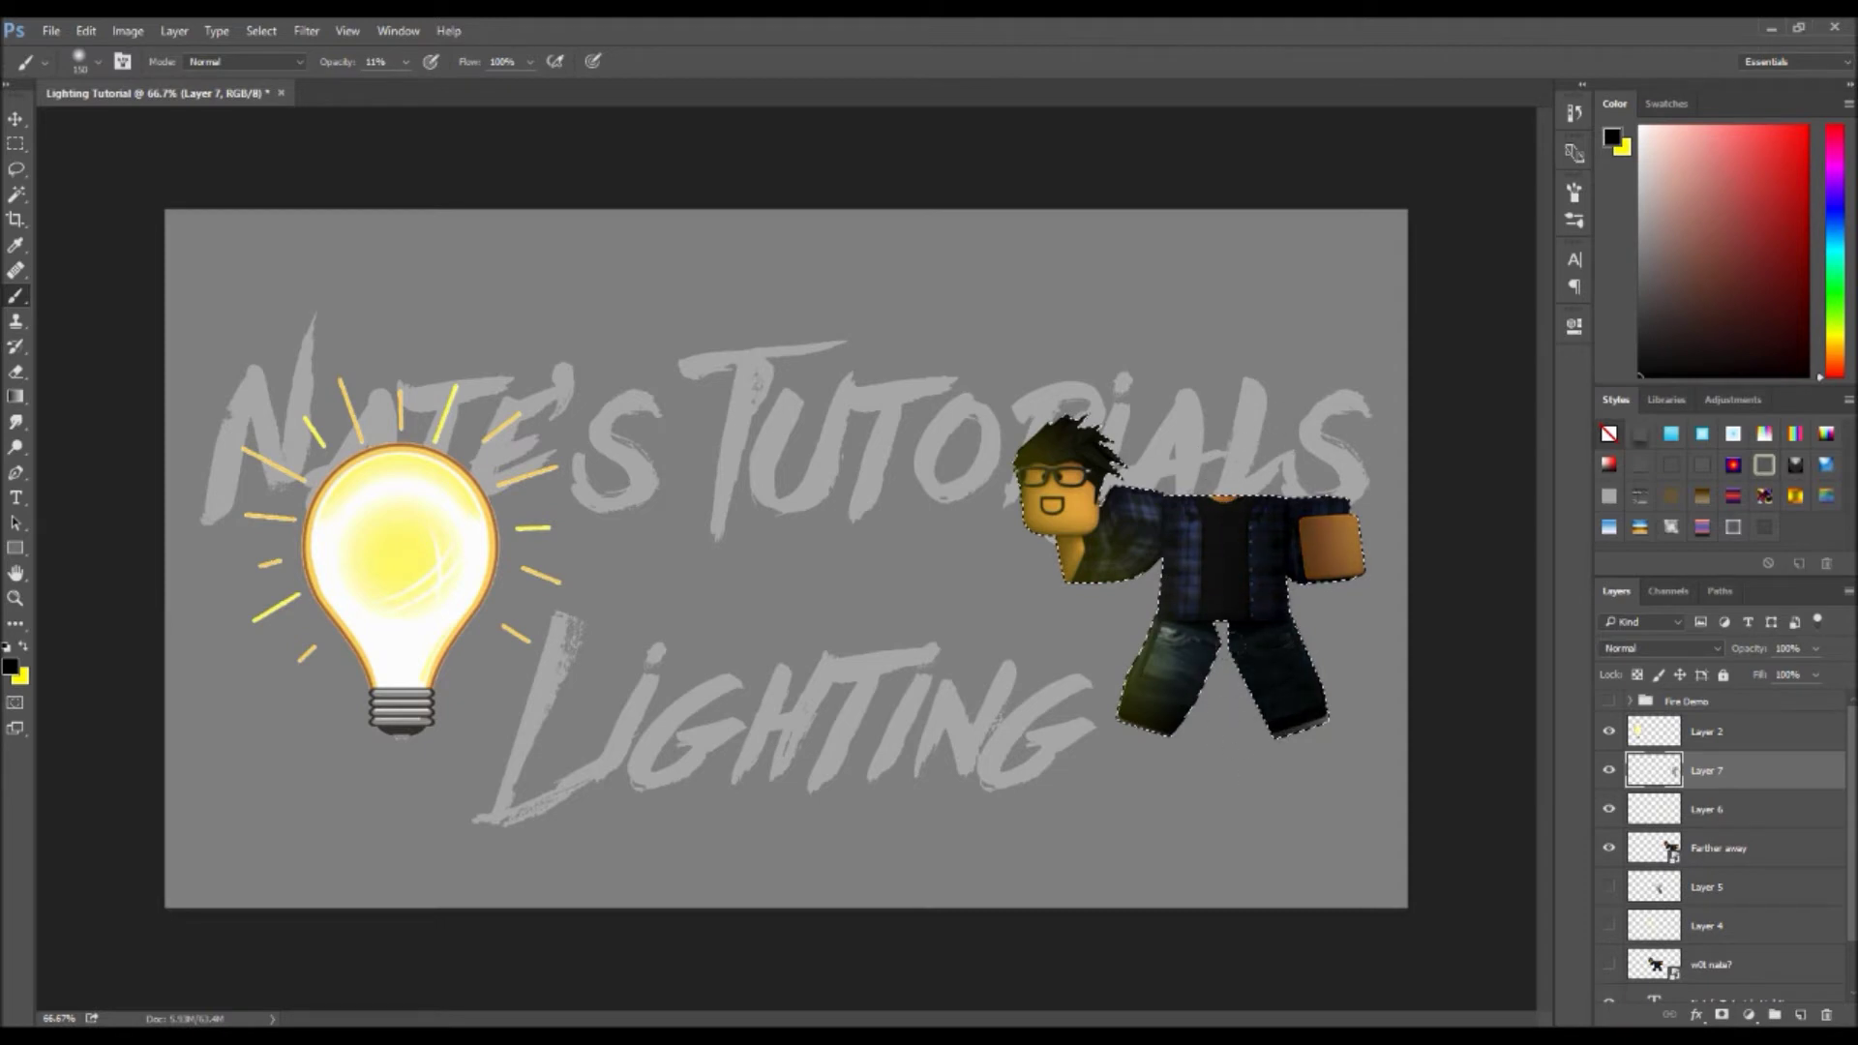
pyautogui.moveTo(1341, 528); pyautogui.dragTo(1340, 561)
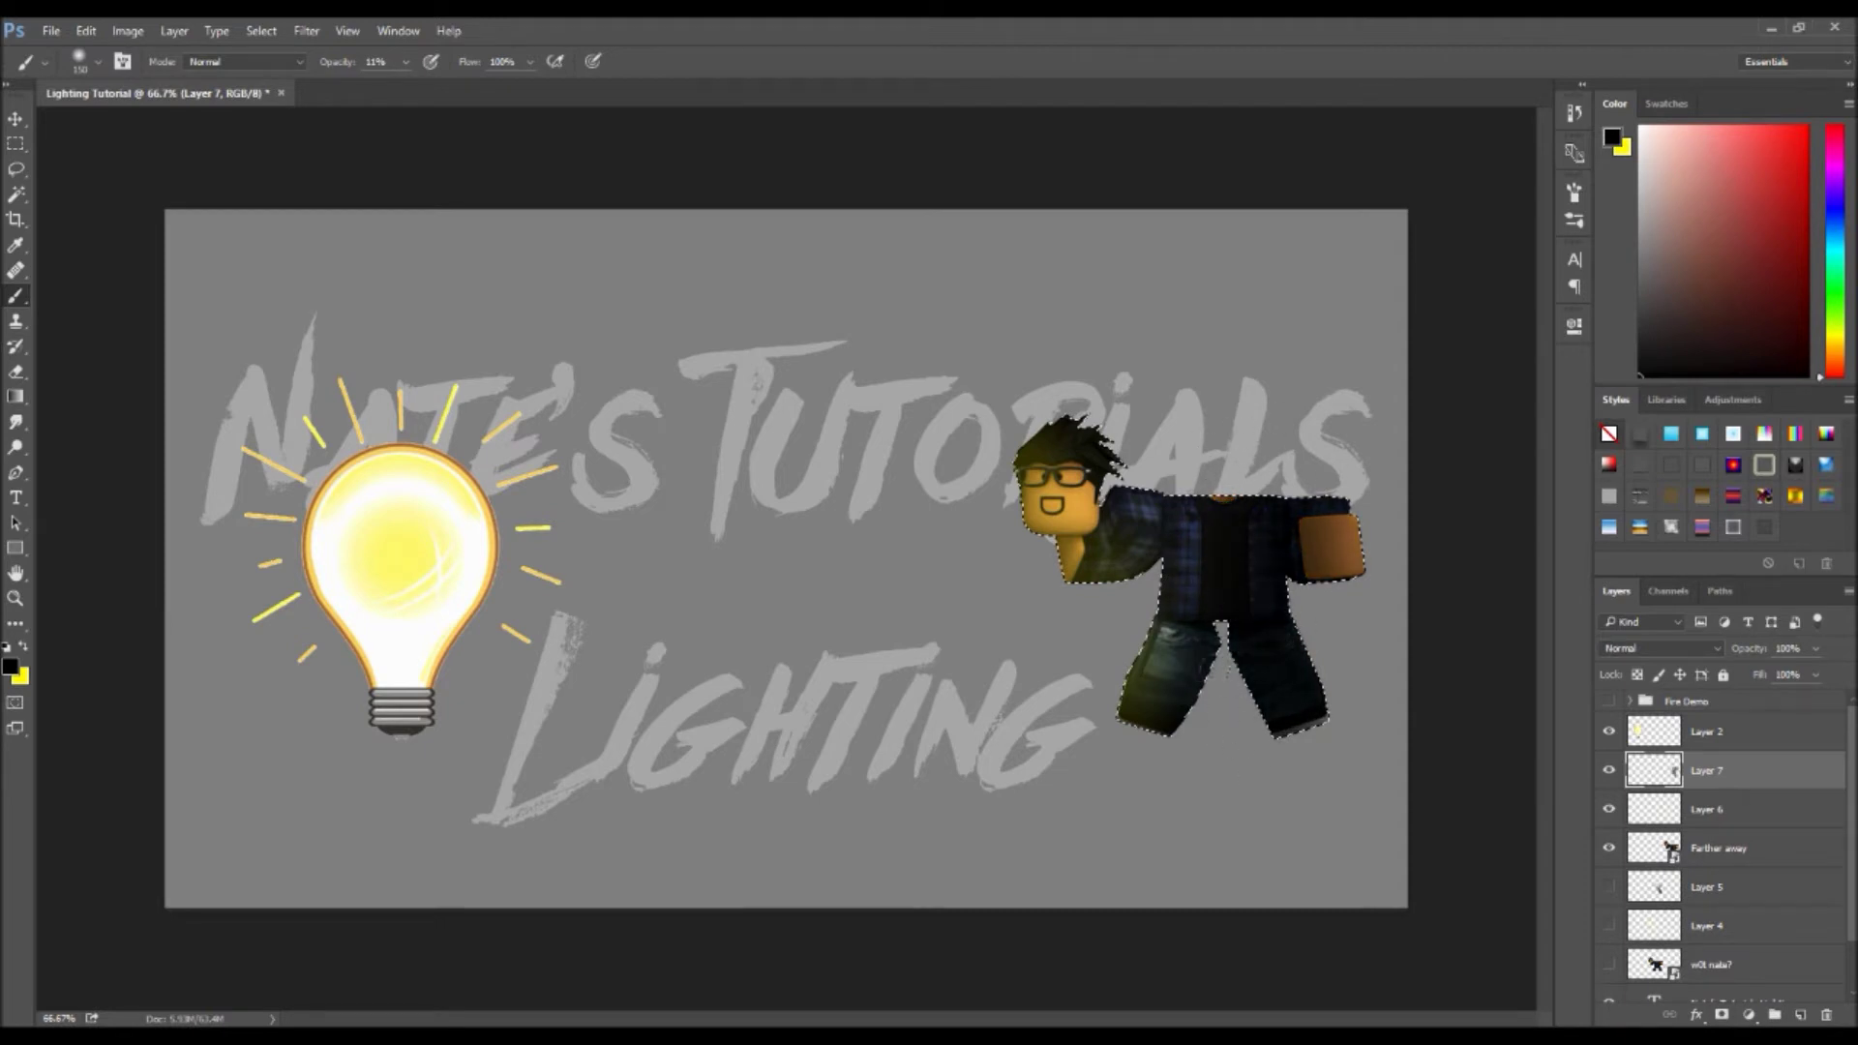
pyautogui.click(1714, 848)
pyautogui.click(1655, 809)
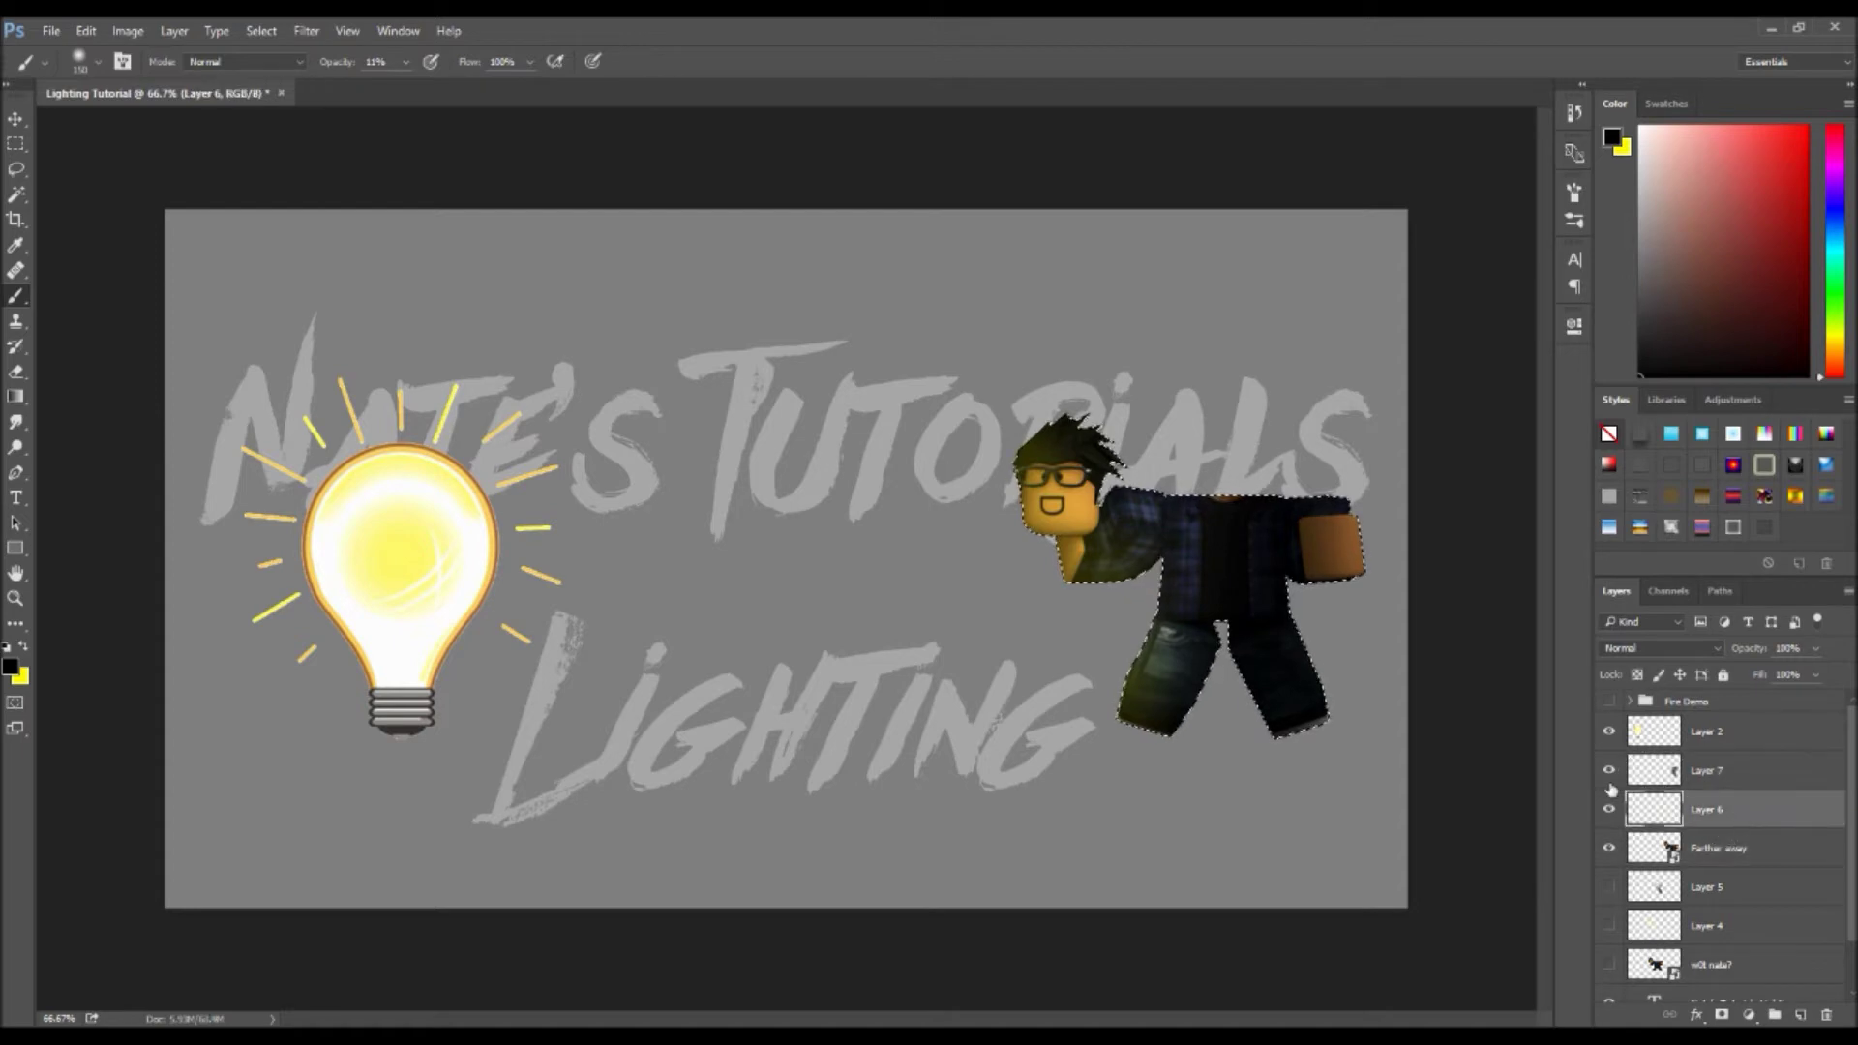
pyautogui.press('e')
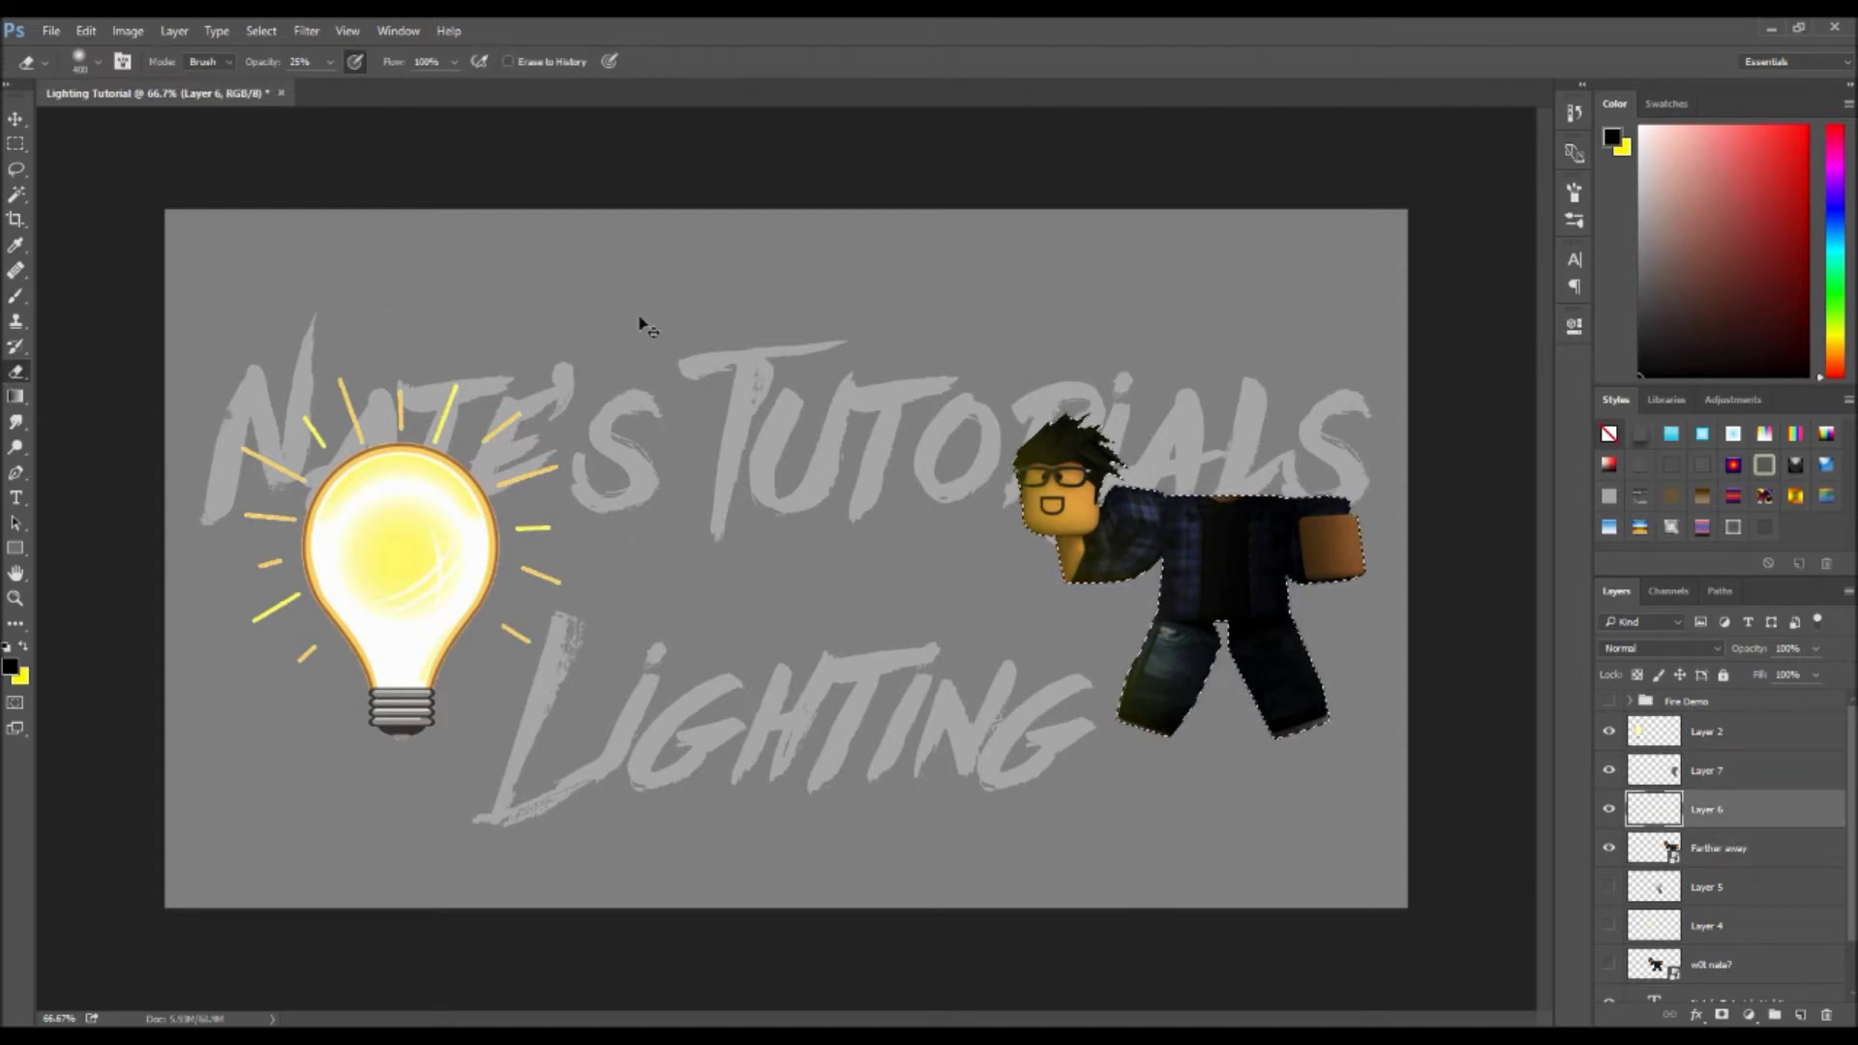
pyautogui.hotkey('ctrl', 'd')
# - Hide the light bulb layer and shadow Layer 7
pyautogui.click(1820, 788)
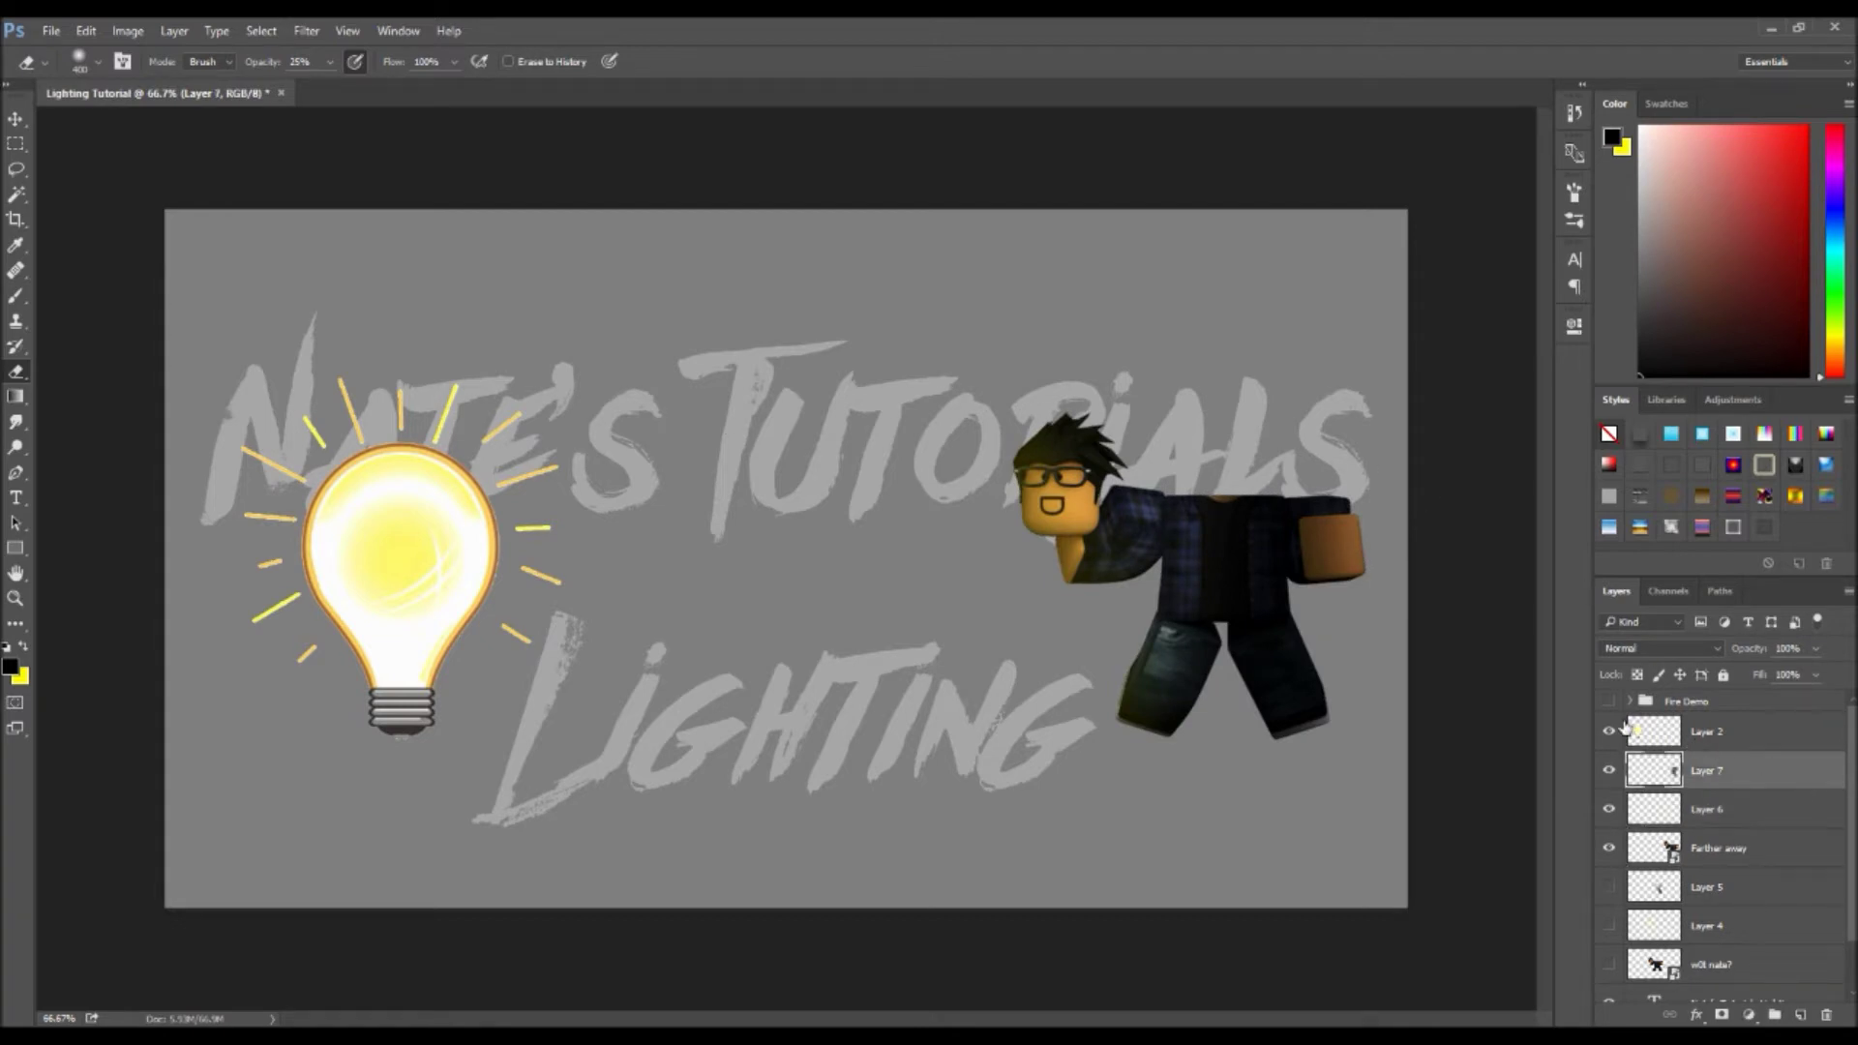
pyautogui.click(1609, 734)
pyautogui.click(1610, 771)
# - Hide Layer 6 and Farther away, expand the Fire Demo group, and hide the sunglasses
pyautogui.click(1609, 809)
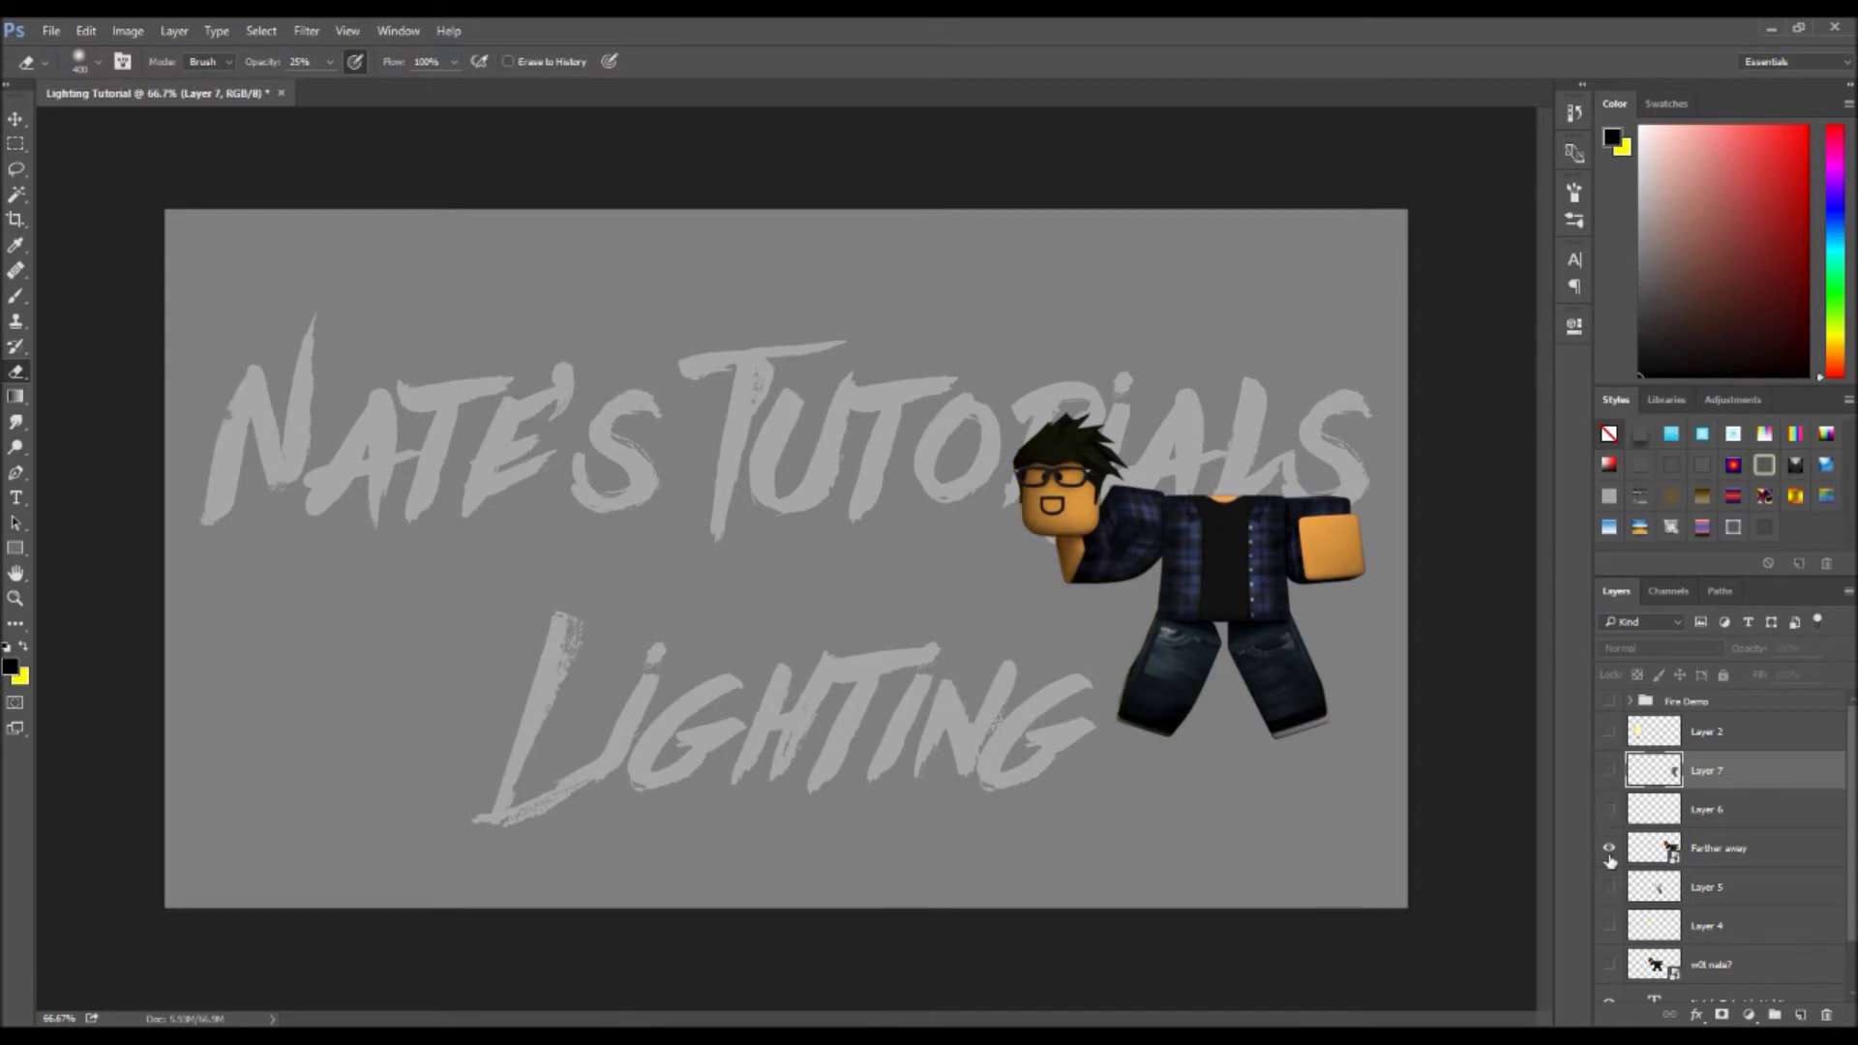
pyautogui.click(1610, 849)
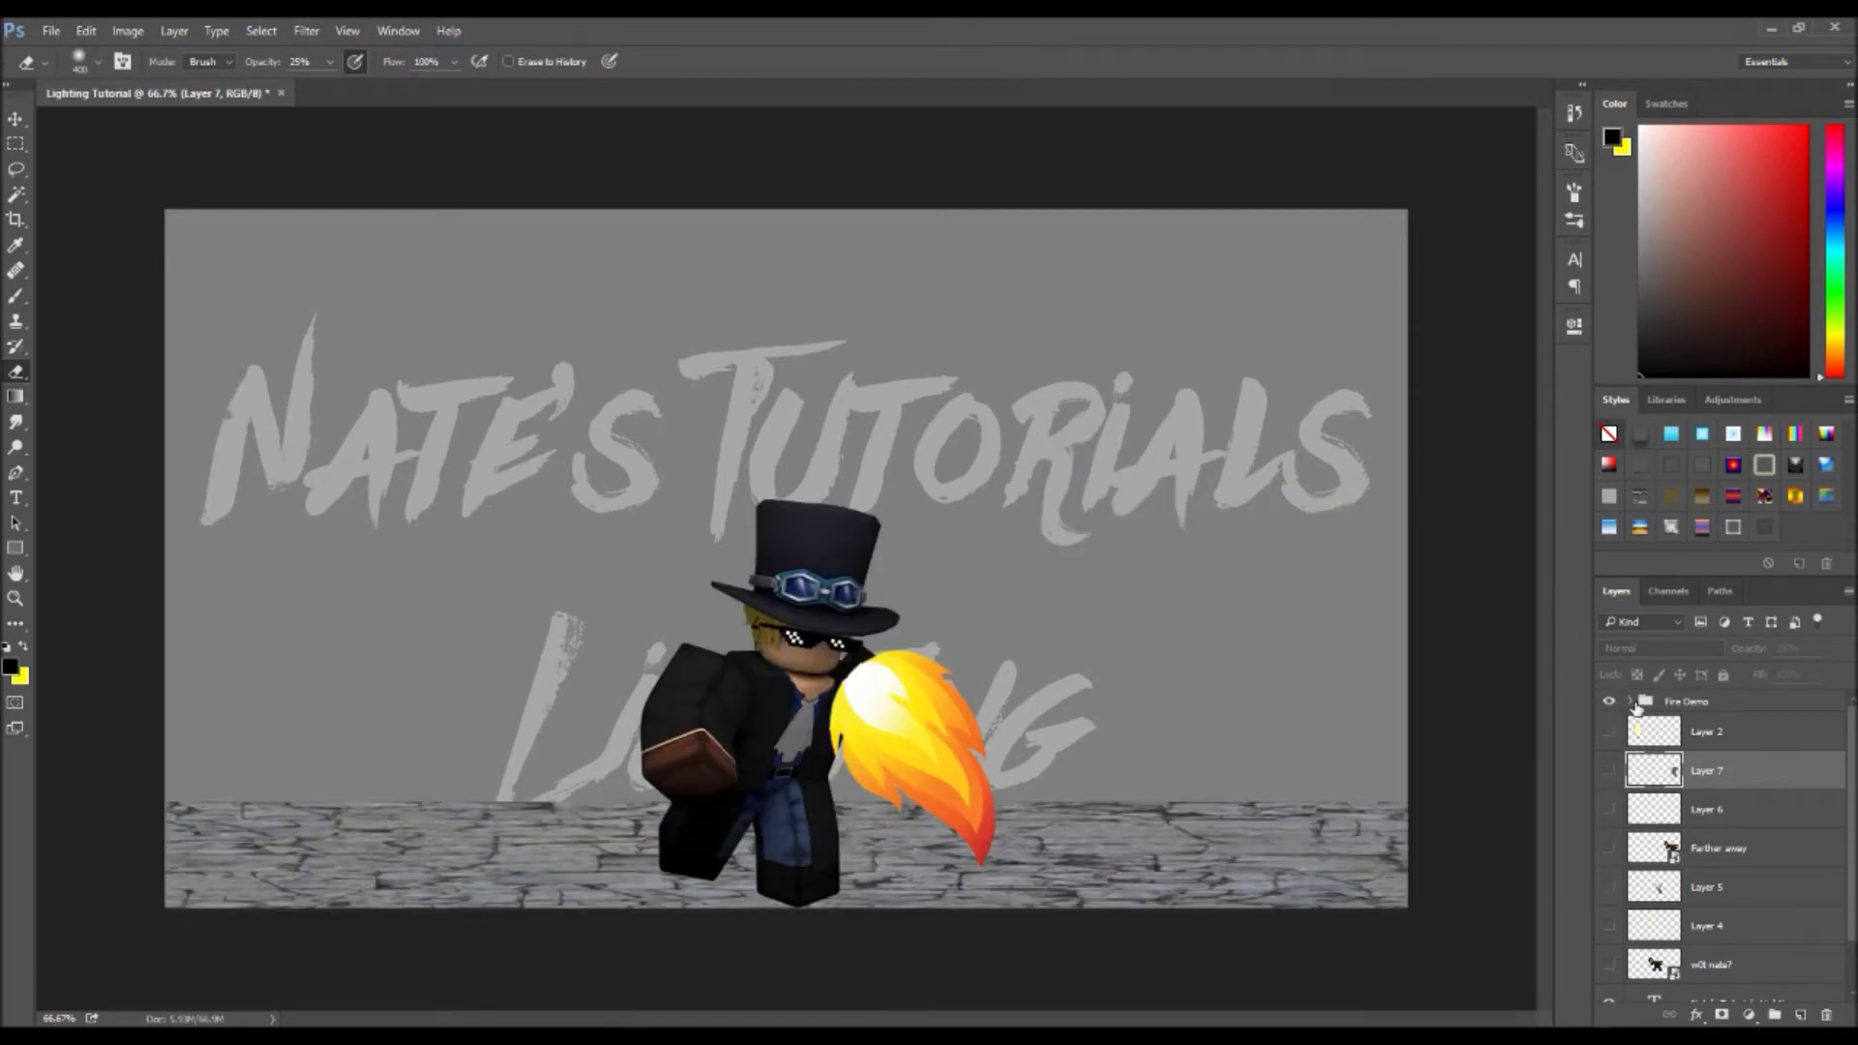
pyautogui.click(1632, 705)
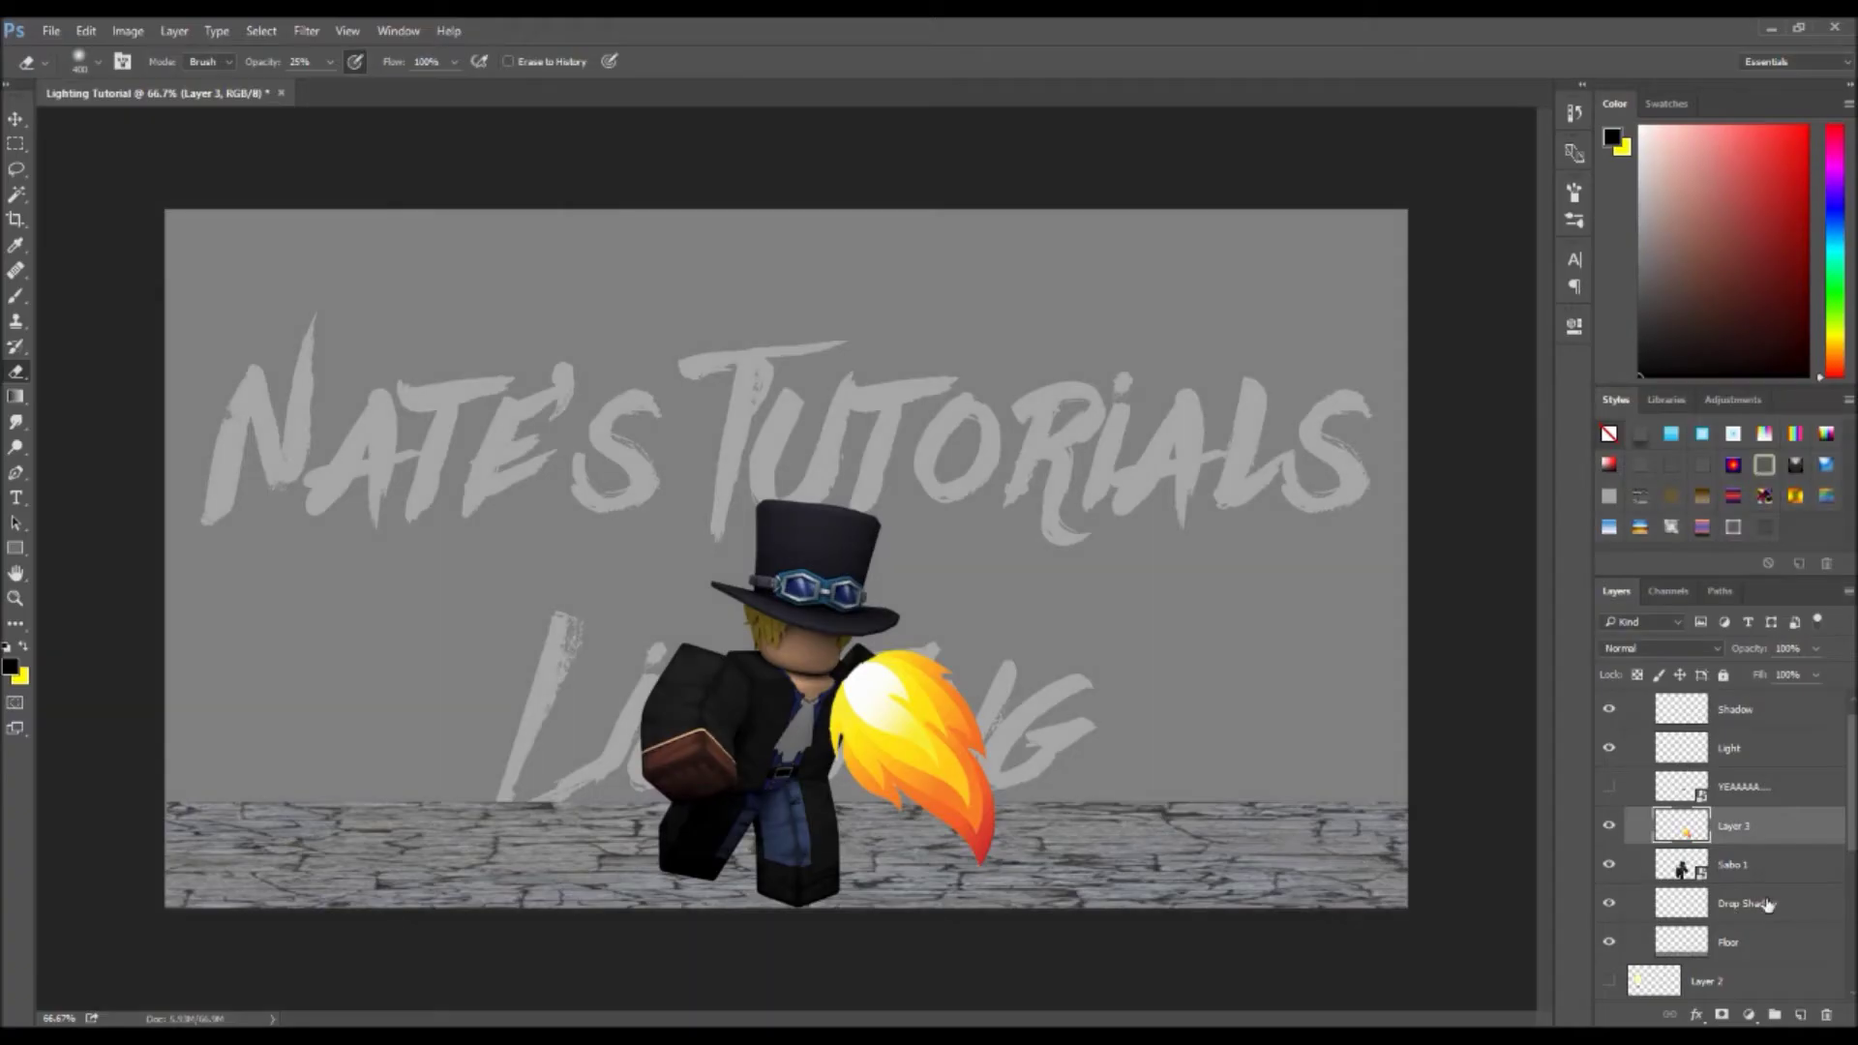
pyautogui.click(1609, 809)
pyautogui.click(1758, 848)
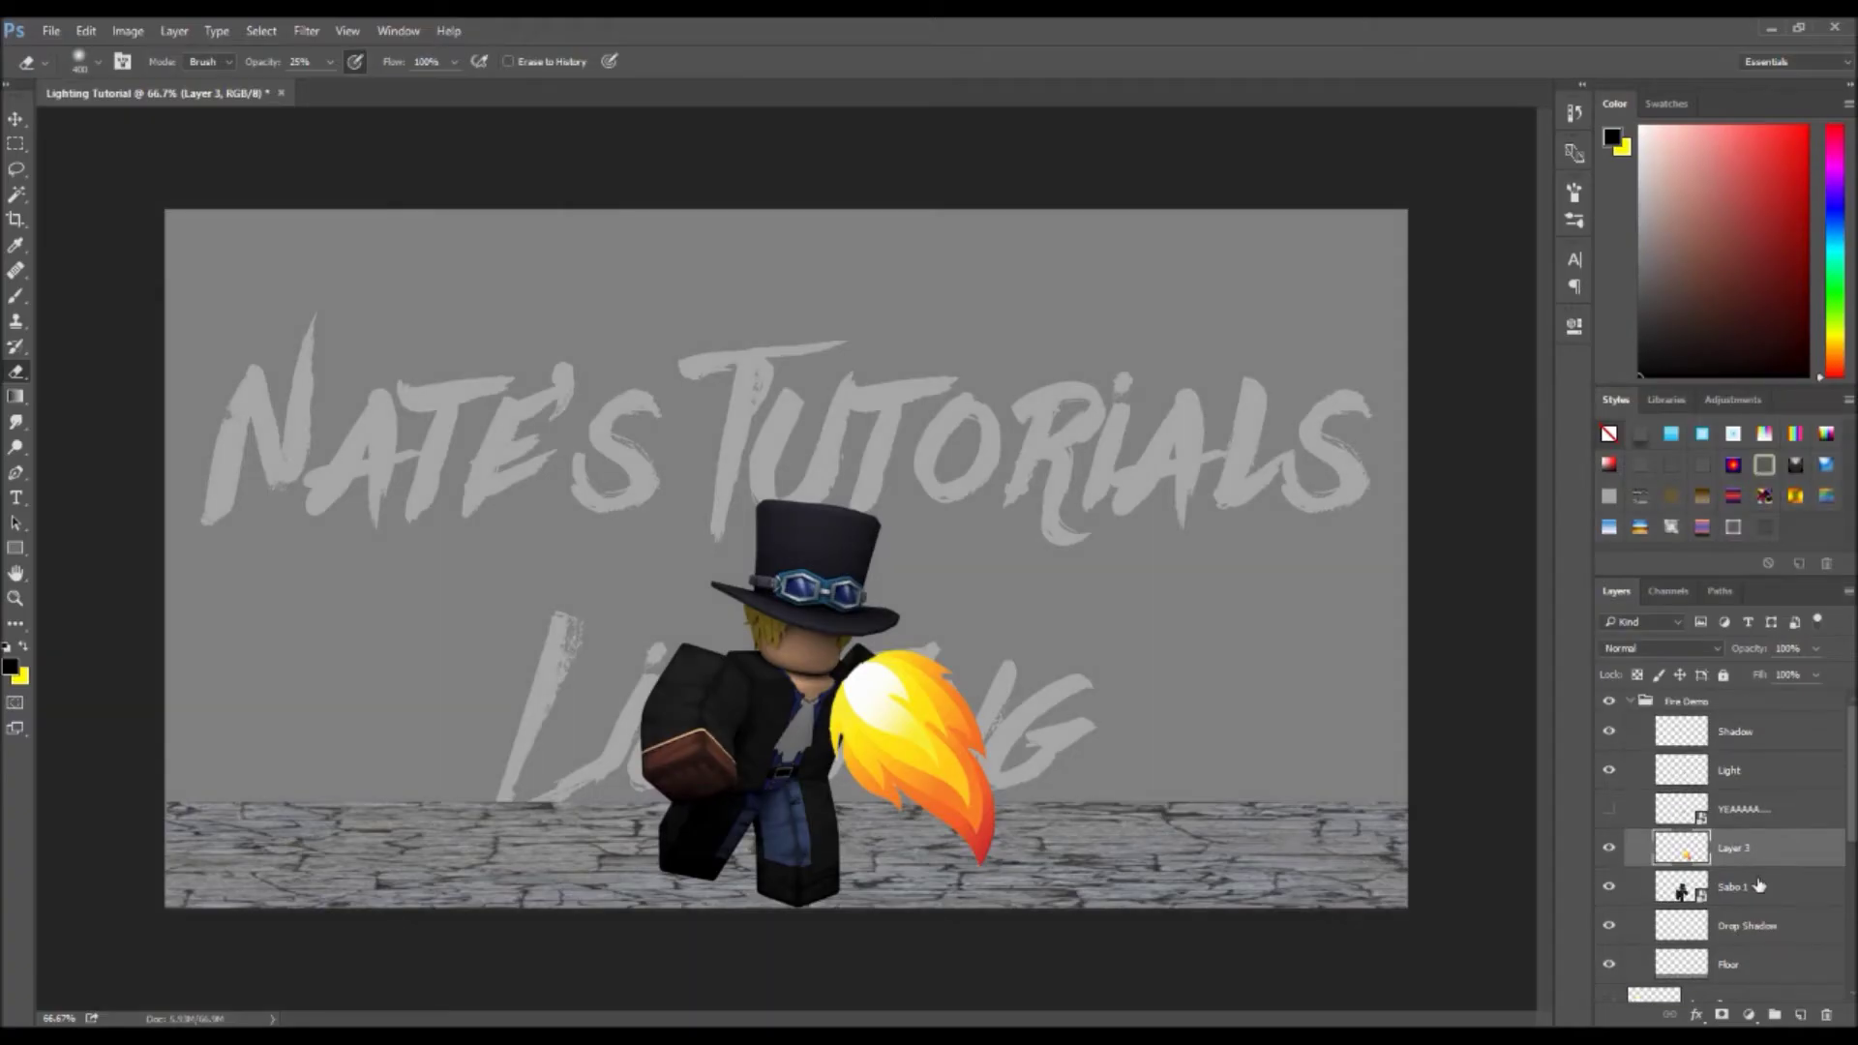
# - On the Light layer, set the brush colour to bright orange and select Sabo 1's outline
pyautogui.click(1749, 770)
pyautogui.press('space')
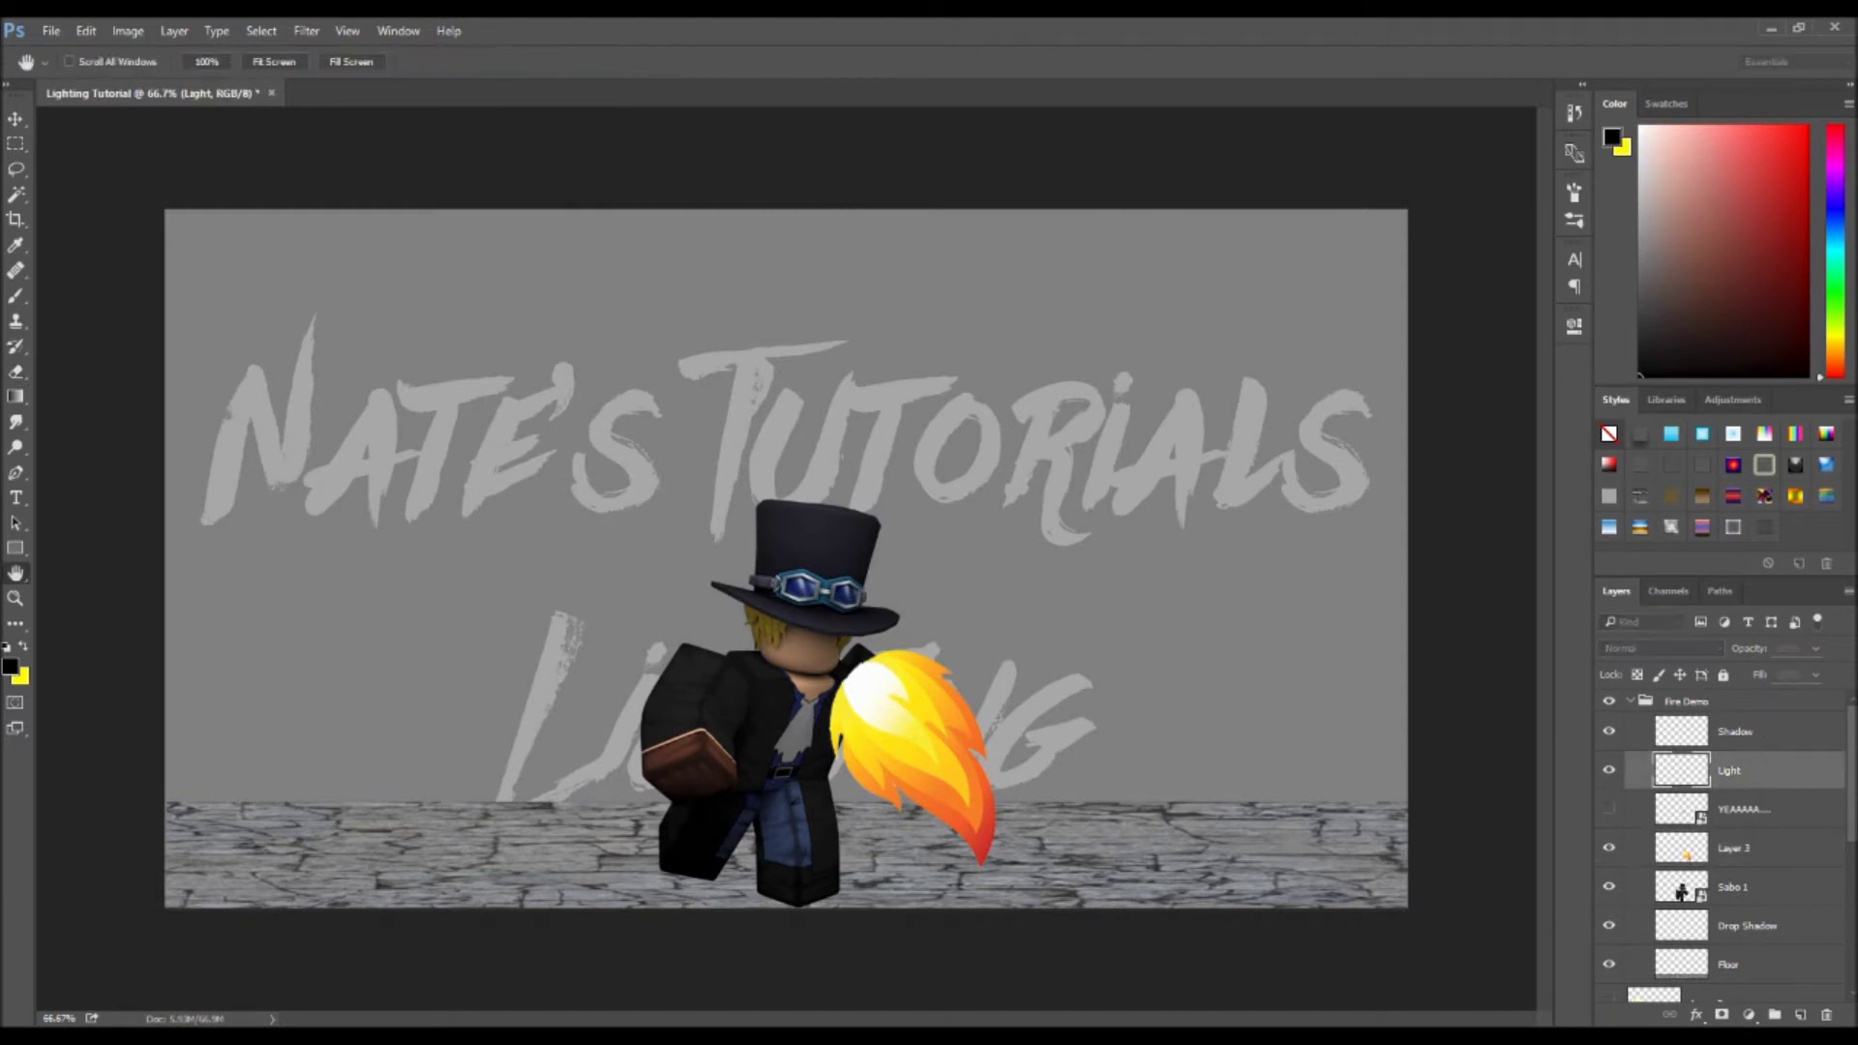
pyautogui.press('e')
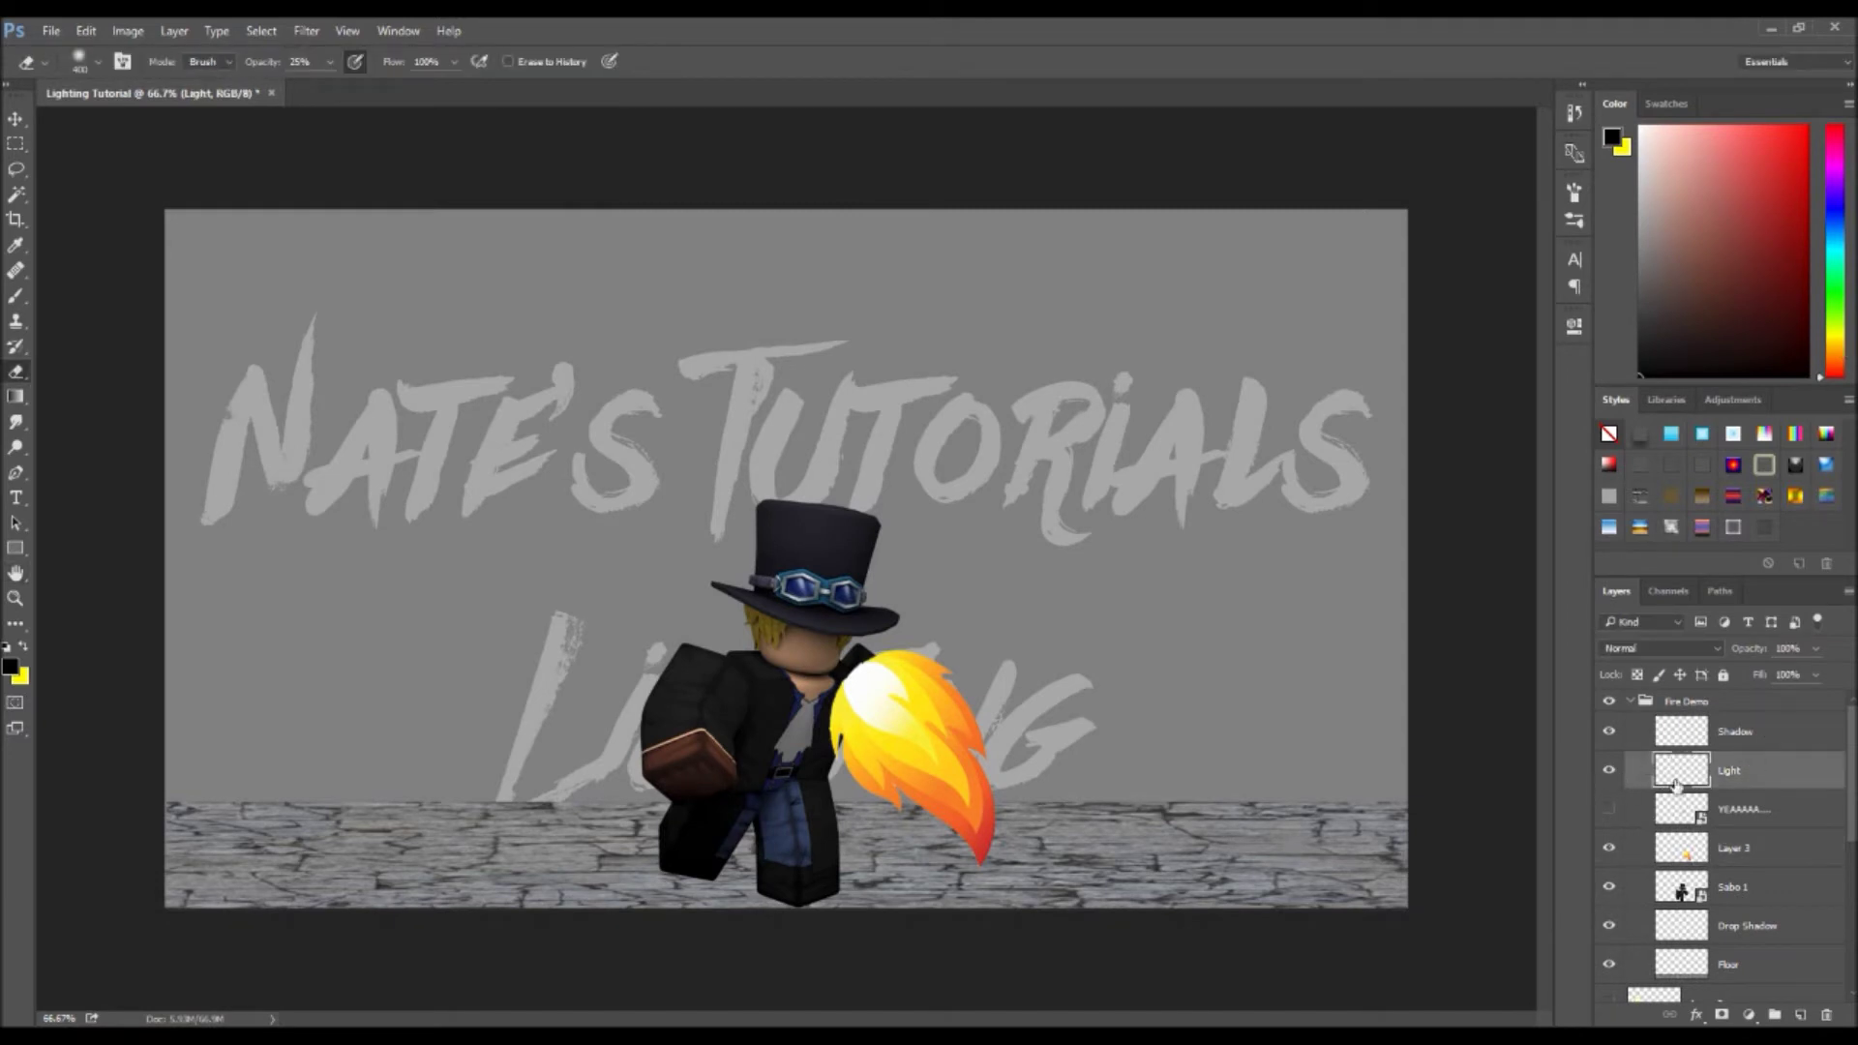
pyautogui.click(1837, 354)
pyautogui.click(1807, 127)
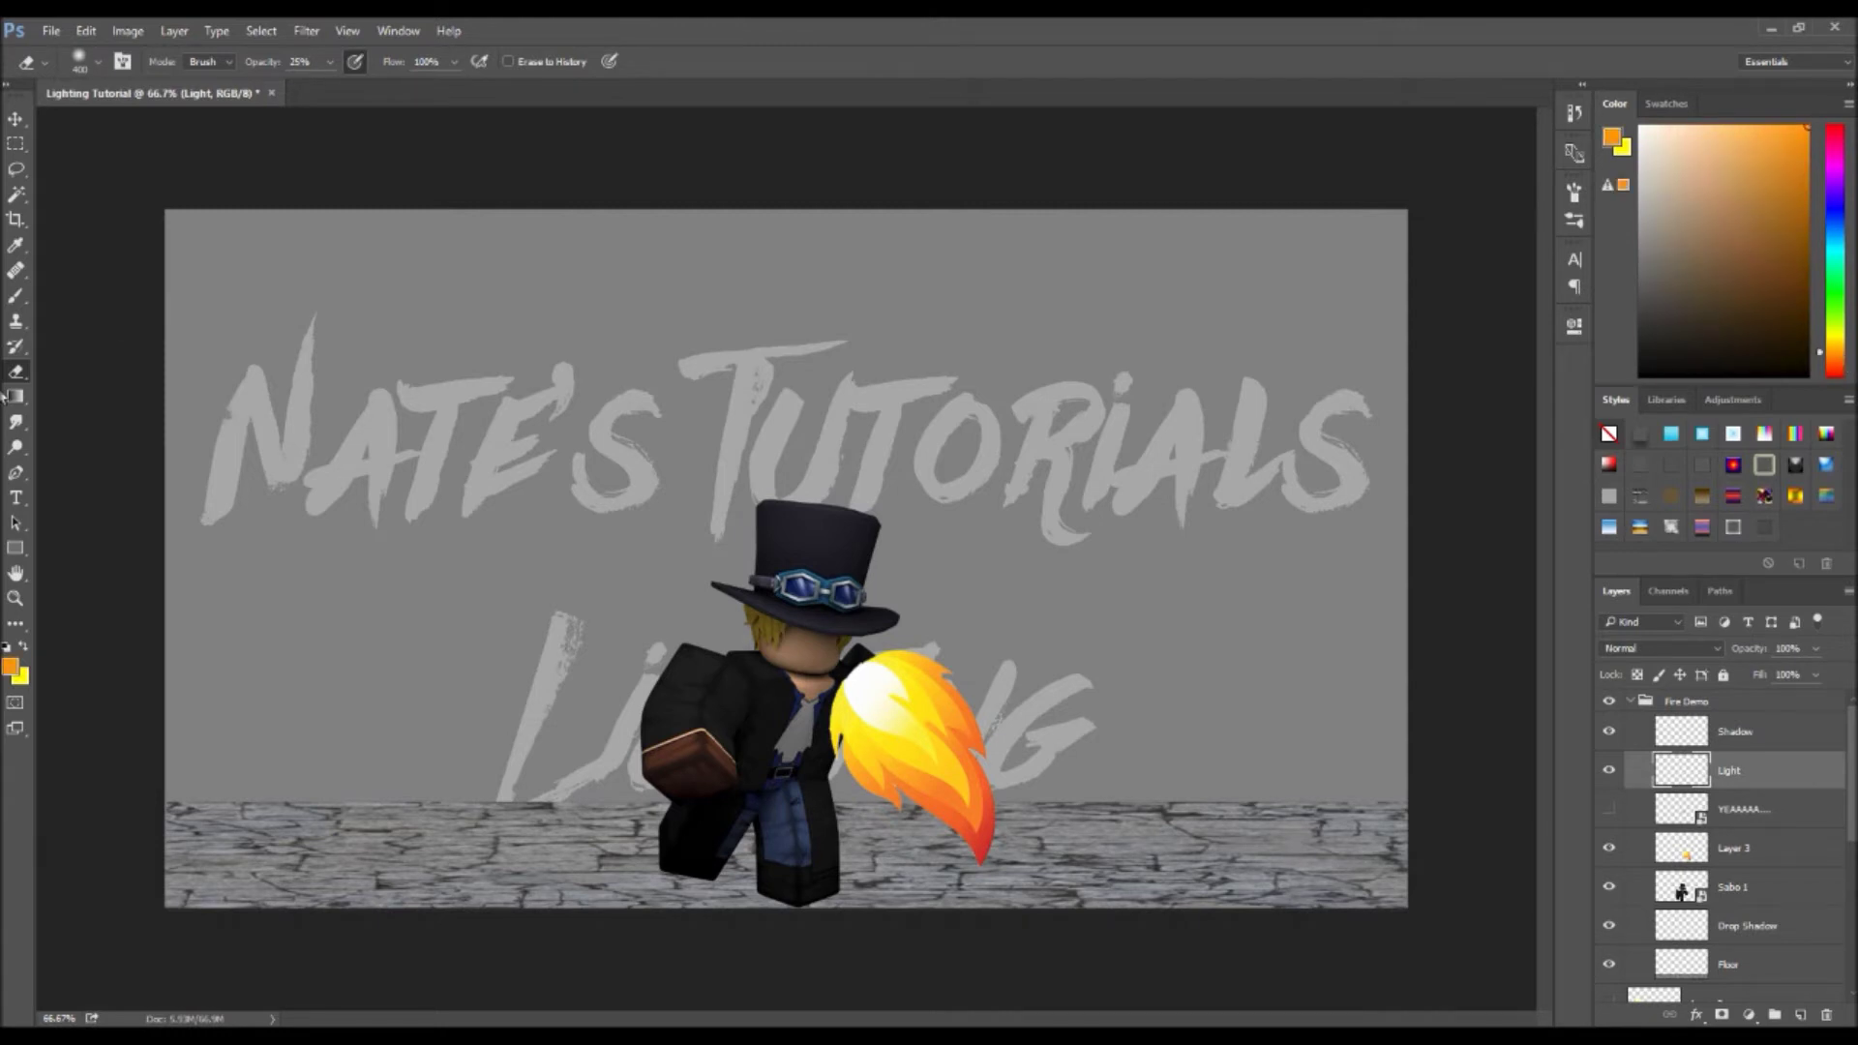
pyautogui.click(15, 296)
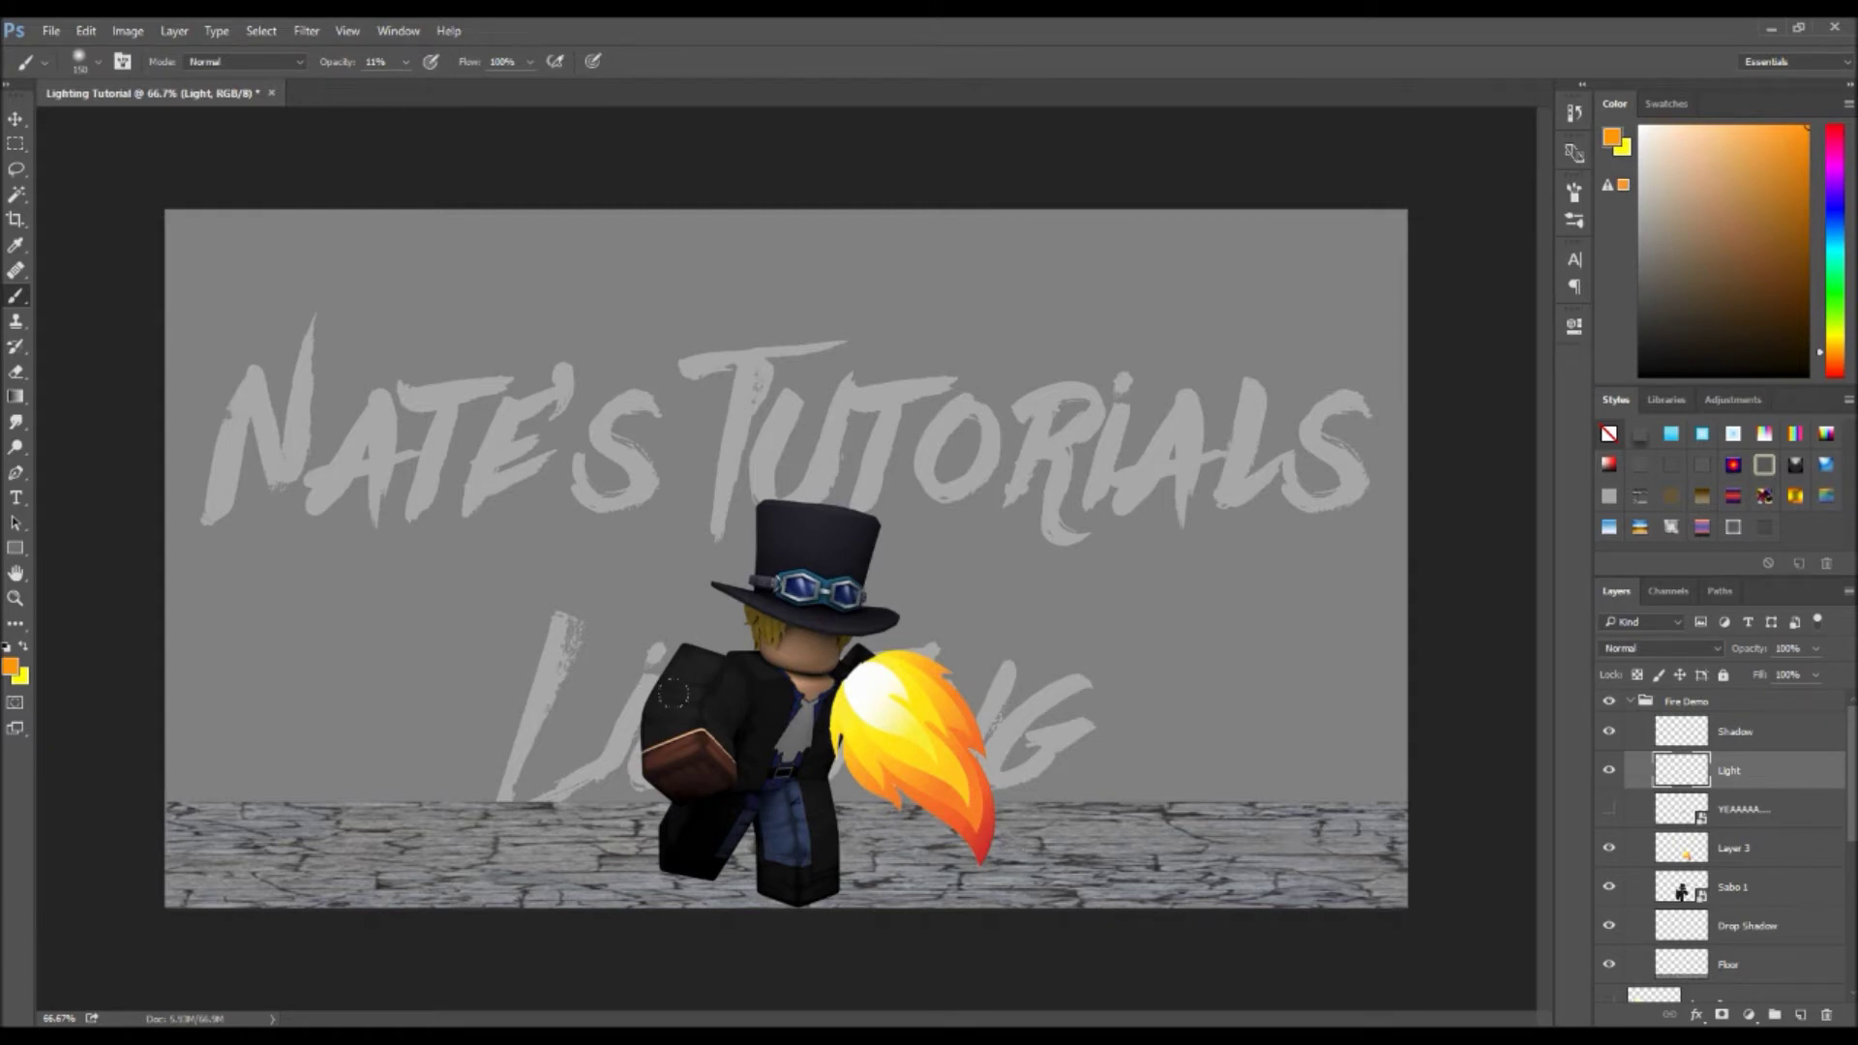
pyautogui.keyDown('ctrl'); pyautogui.click(1689, 881); pyautogui.keyUp('ctrl')
pyautogui.scroll(1, 898, 670)
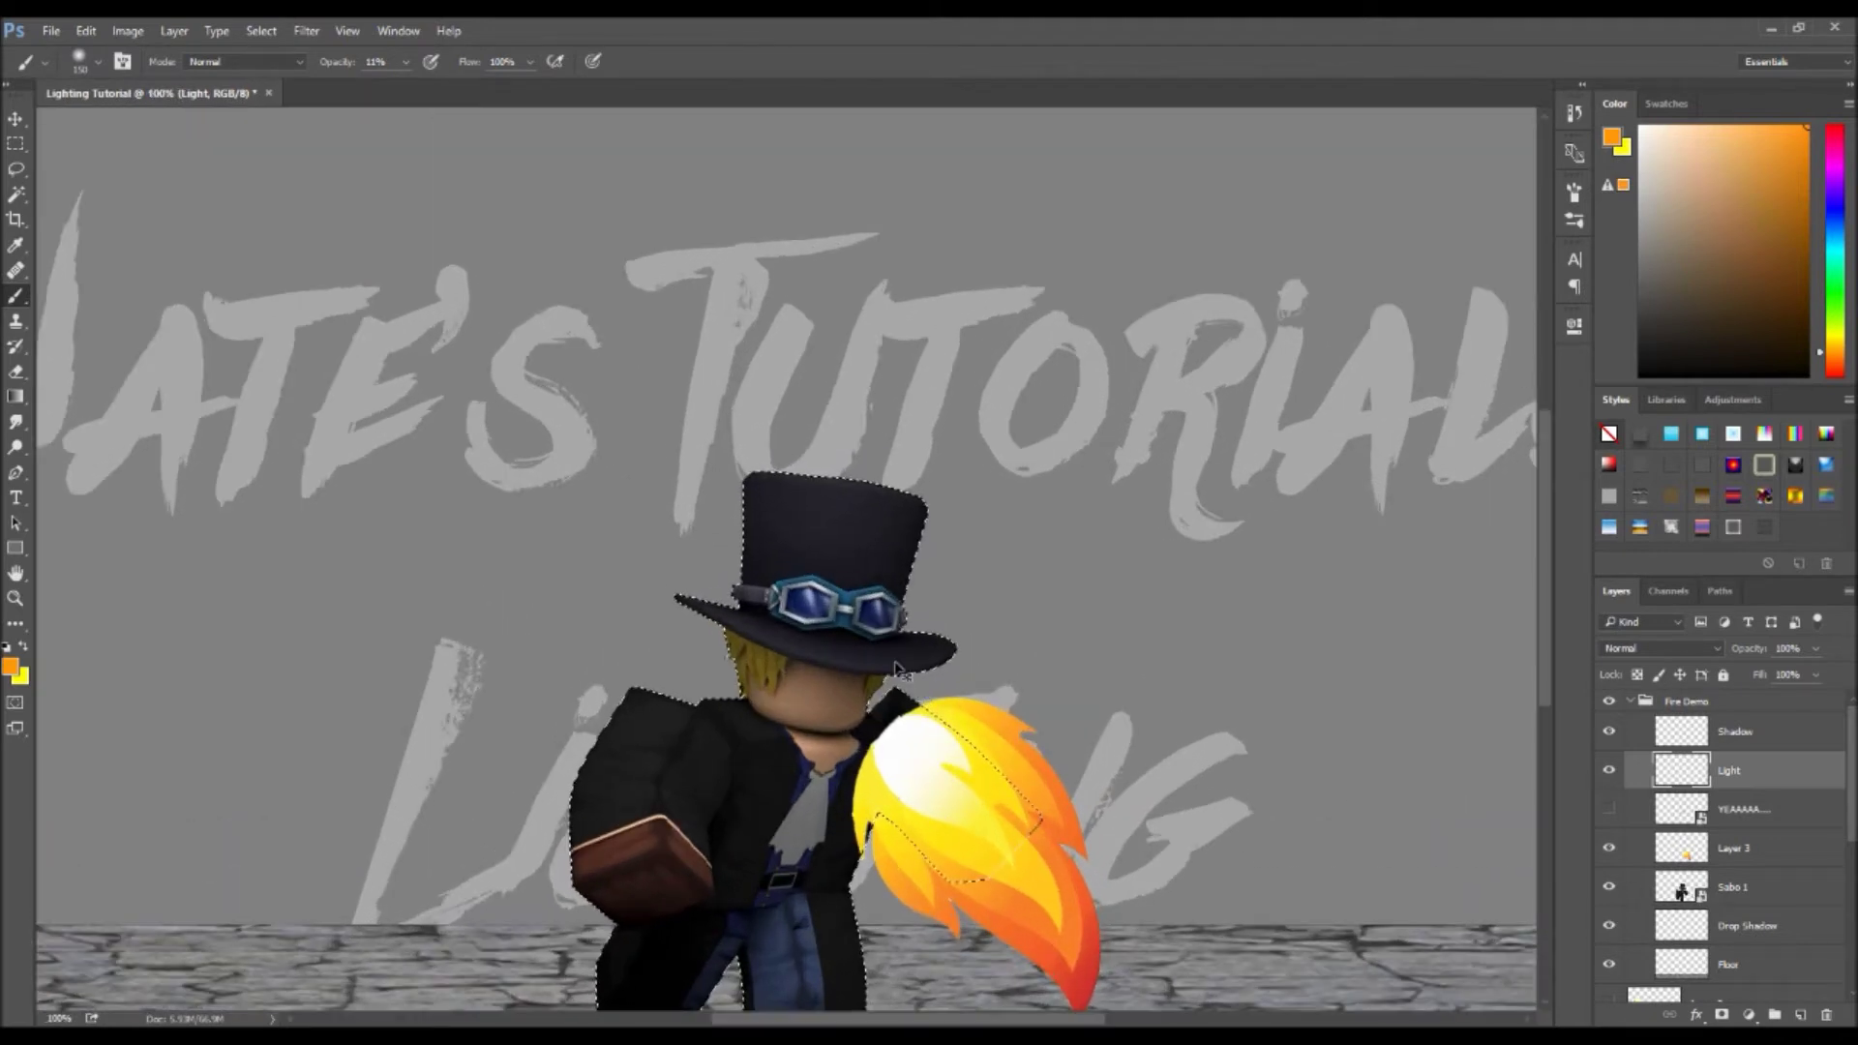
# - Paint orange firelight onto the hat's flame-facing side, erasing any excess
pyautogui.scroll(-2, 899, 671)
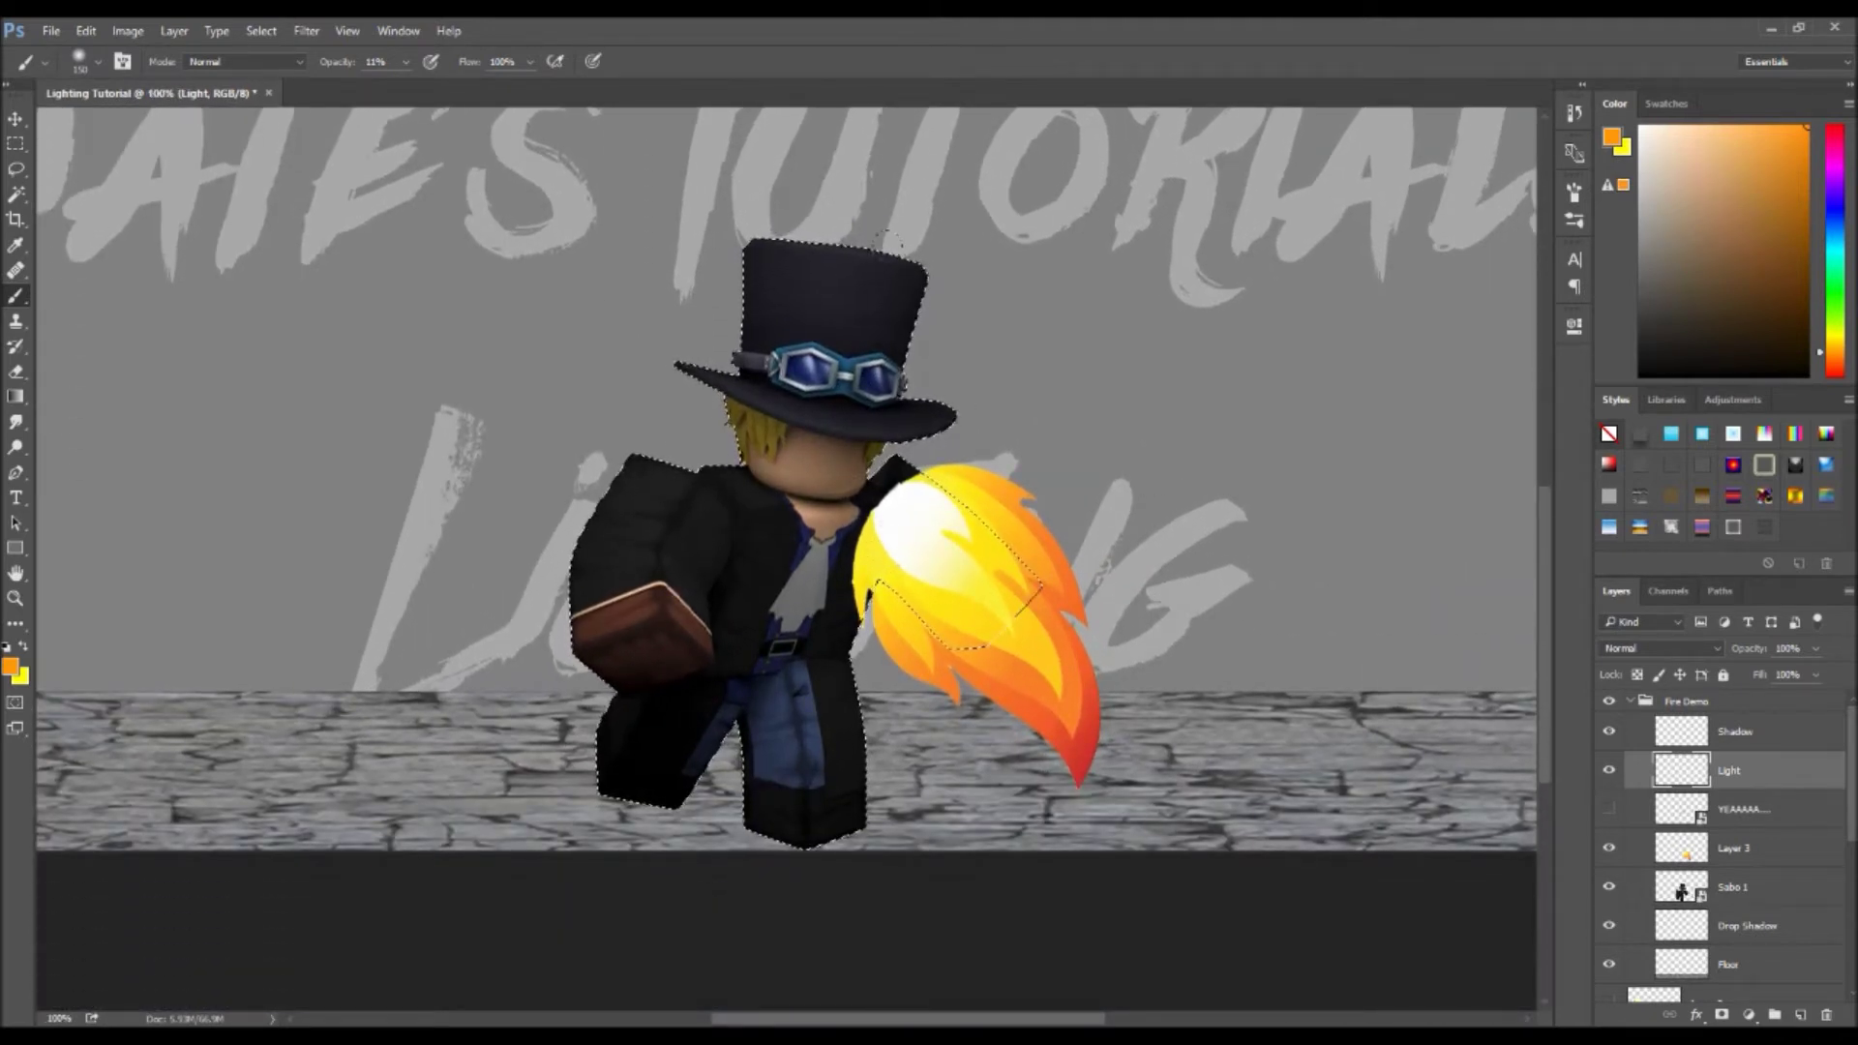
pyautogui.moveTo(905, 253)
pyautogui.mouseDown()
pyautogui.moveTo(886, 349)
pyautogui.moveTo(853, 283)
pyautogui.mouseUp()
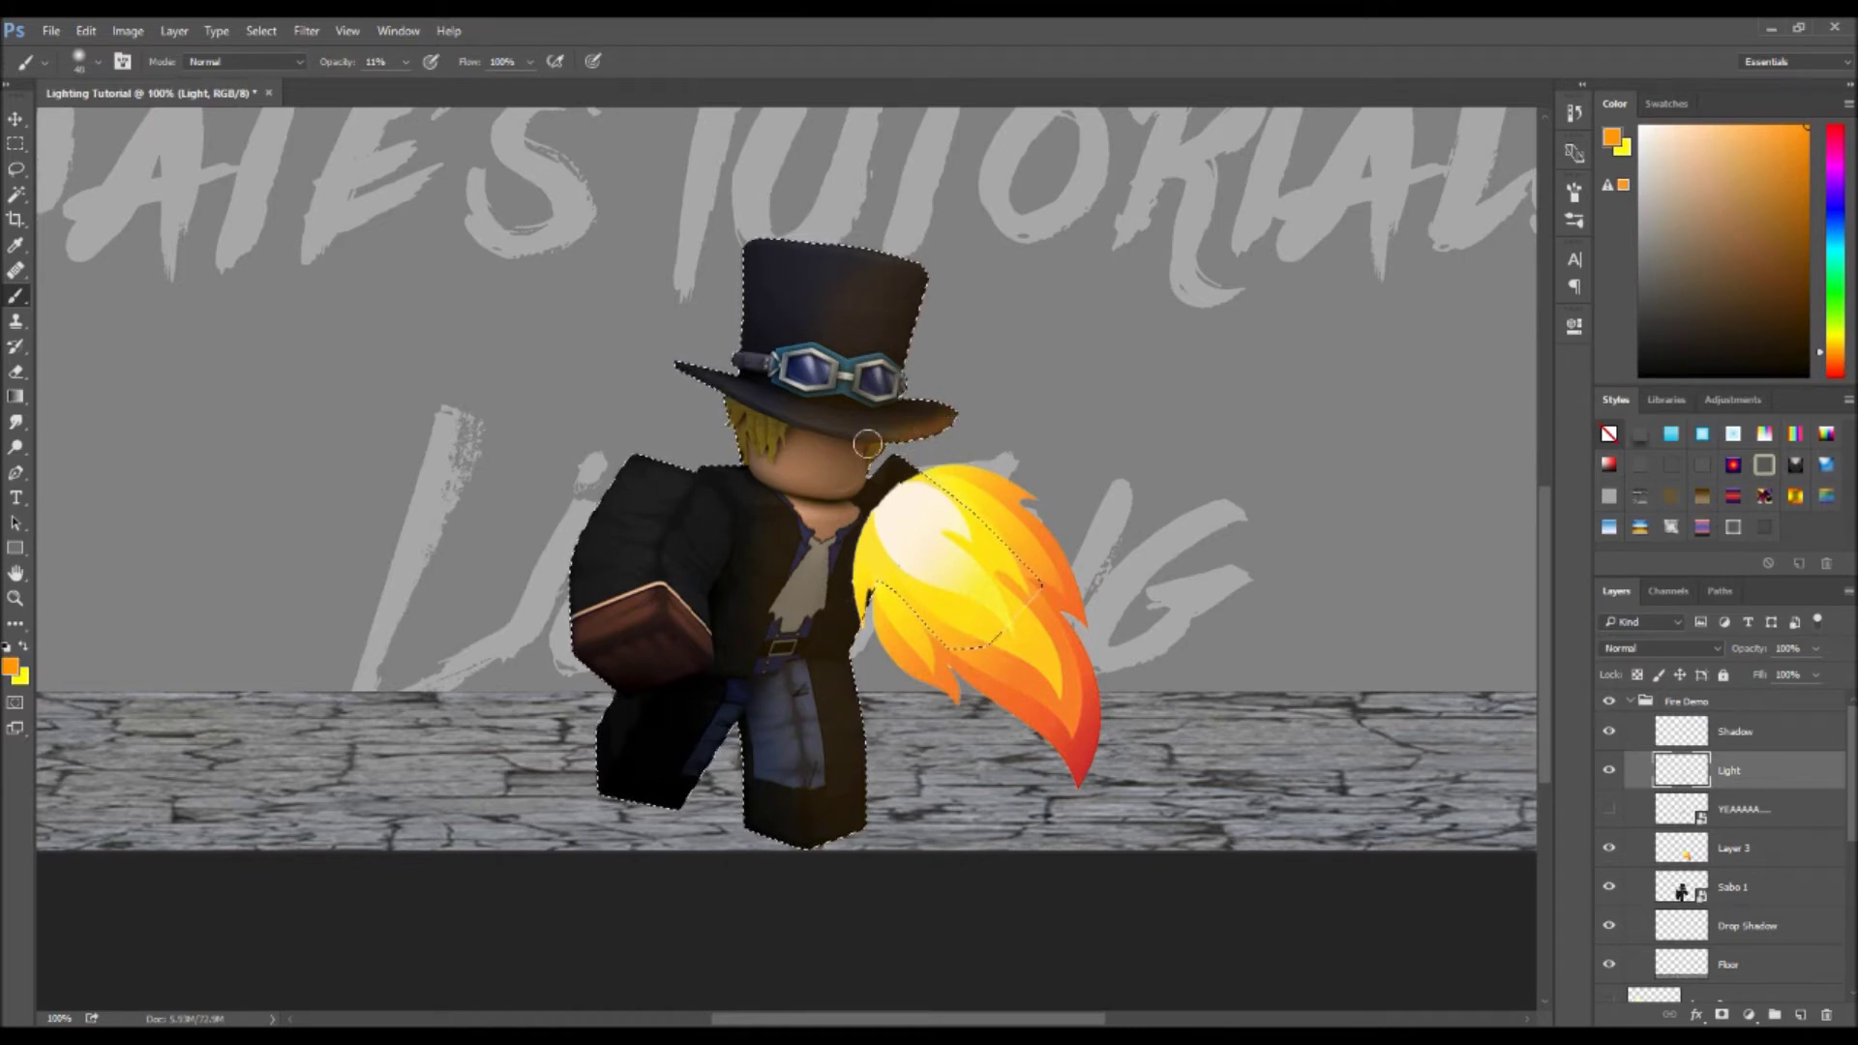
pyautogui.click(16, 372)
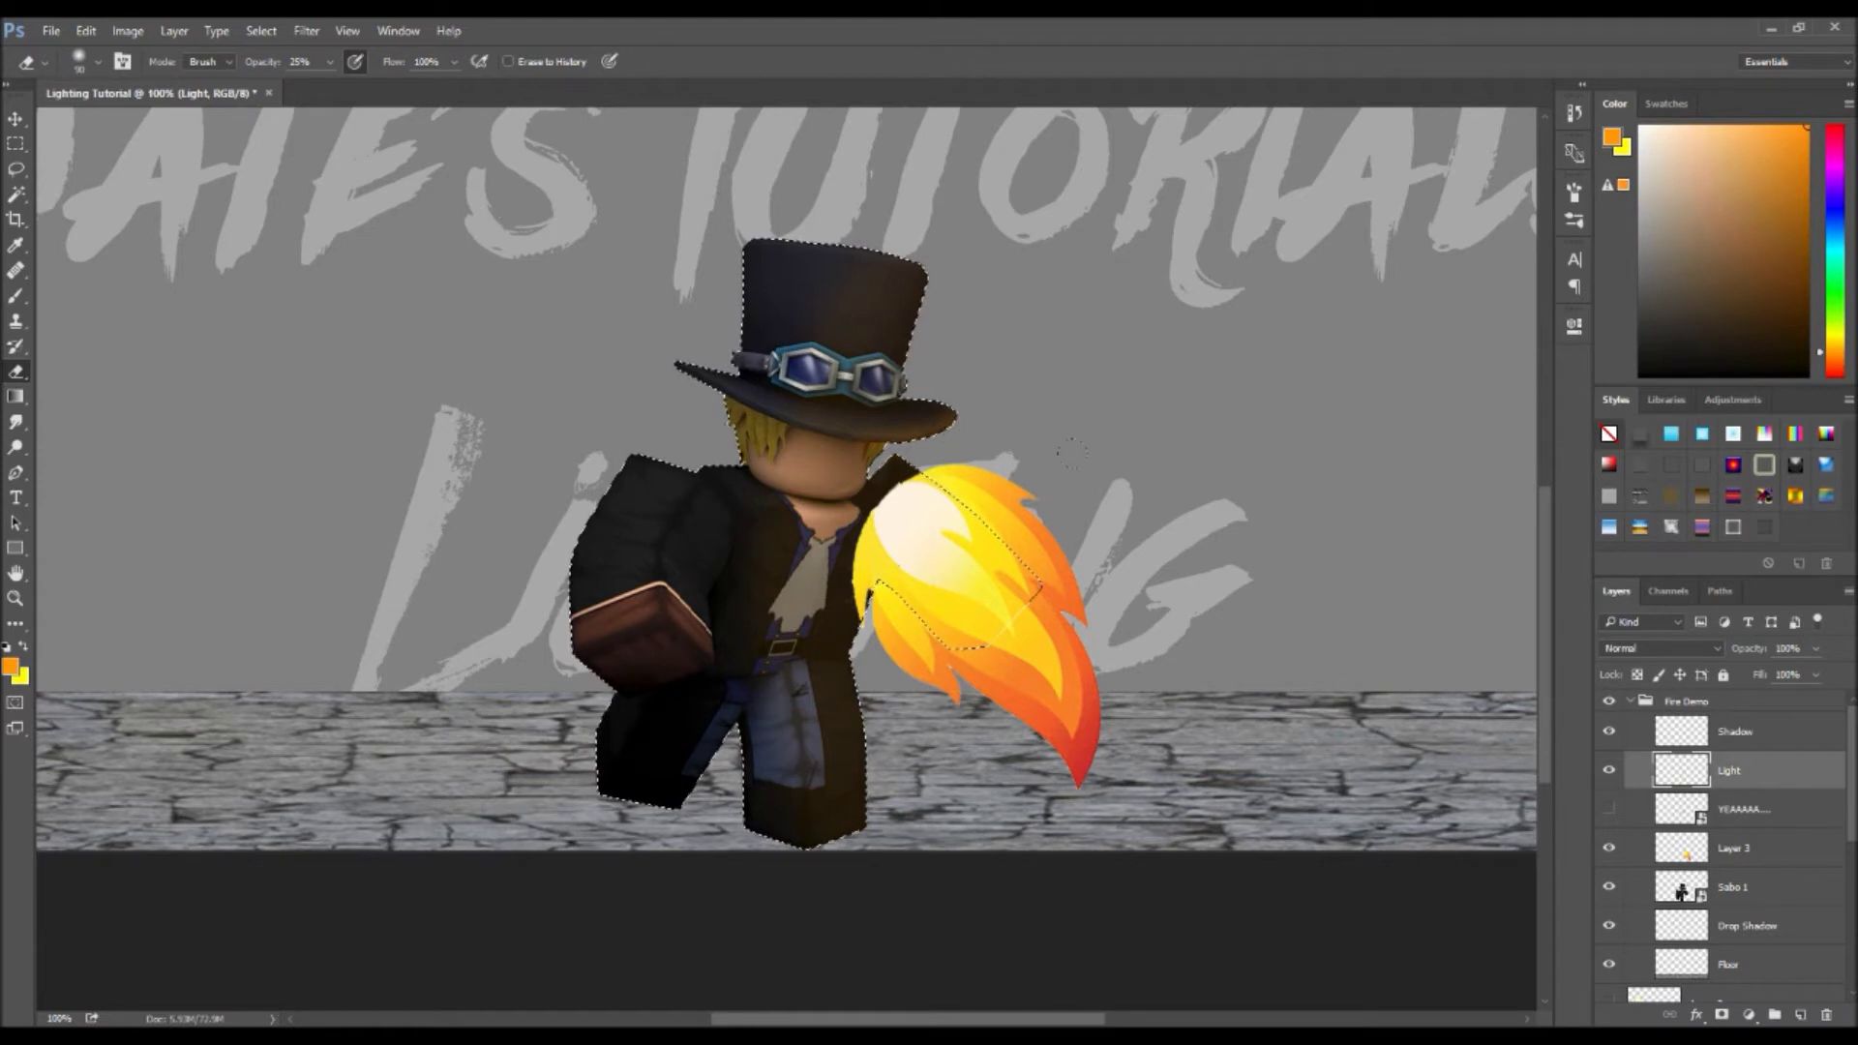
pyautogui.hotkey('ctrl', 'd')
pyautogui.click(15, 296)
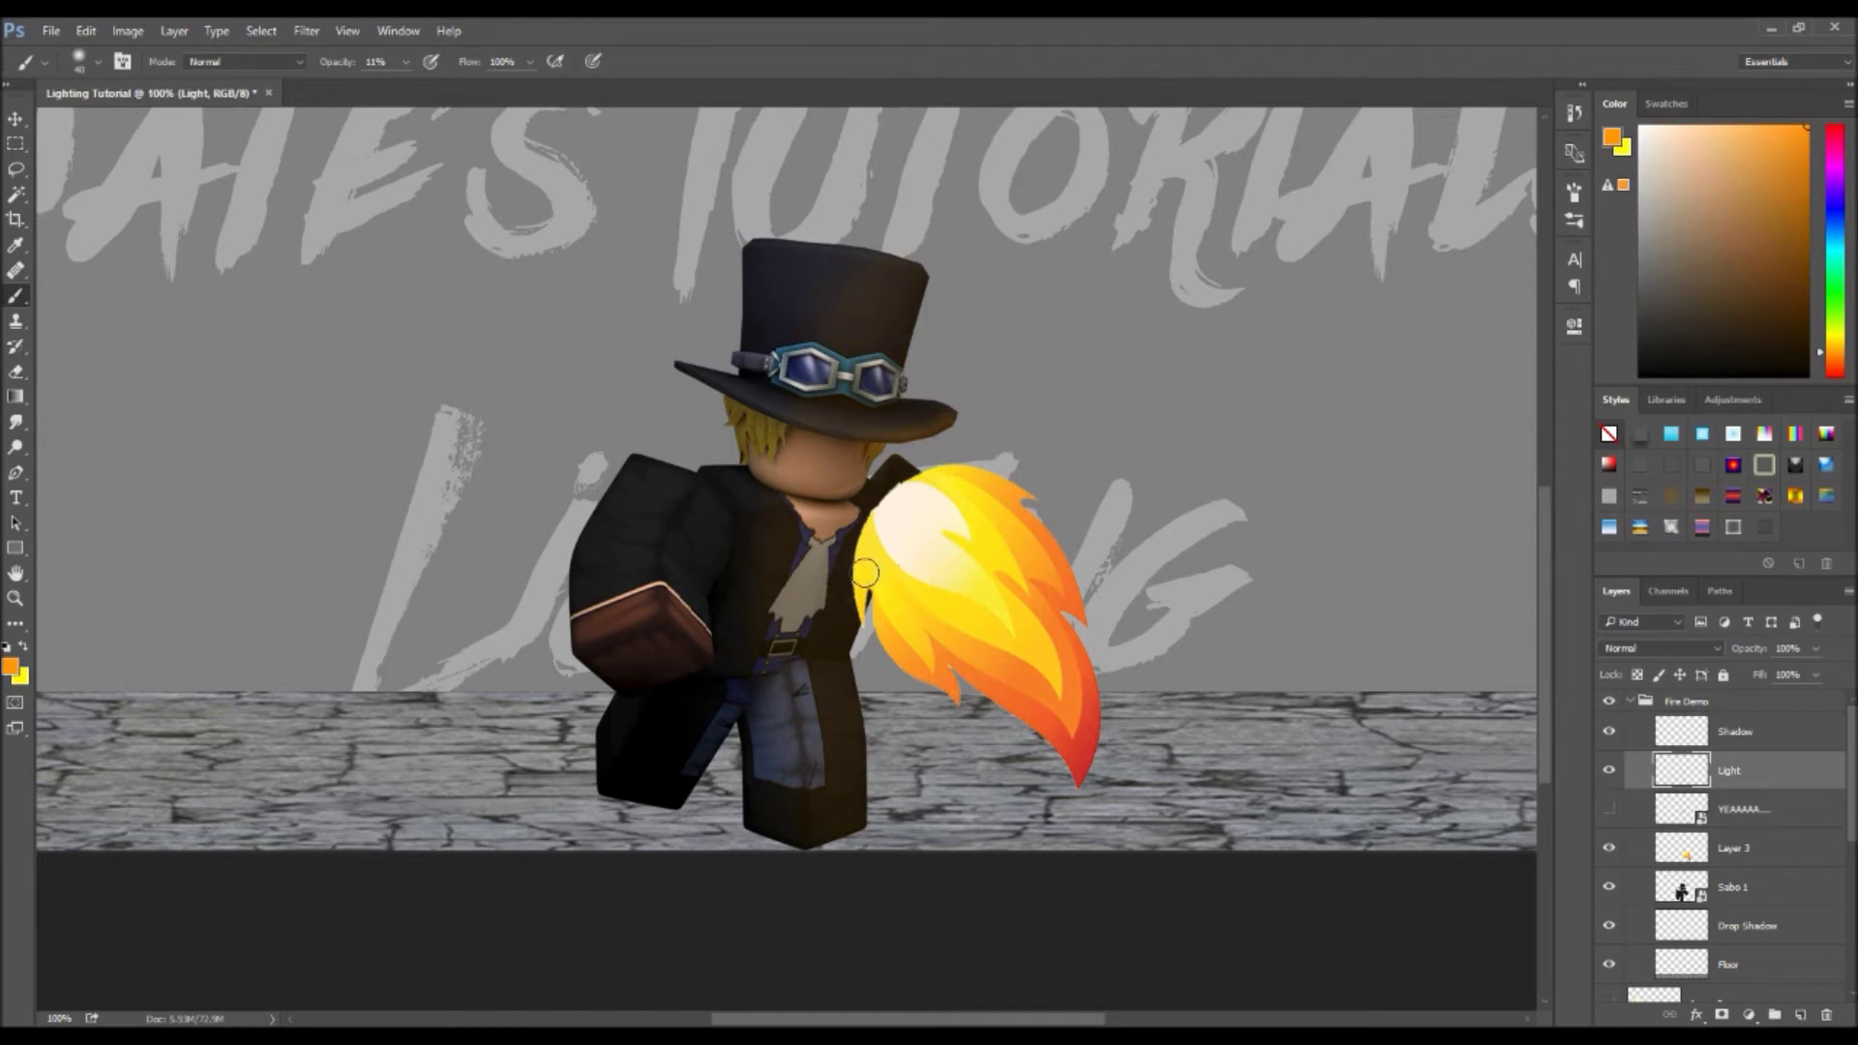
# - Reselect the outline and paint faint 5% orange light over the face and jacket
pyautogui.keyDown('ctrl'); pyautogui.click(1682, 887); pyautogui.keyUp('ctrl')
pyautogui.press('0')
pyautogui.press('5')
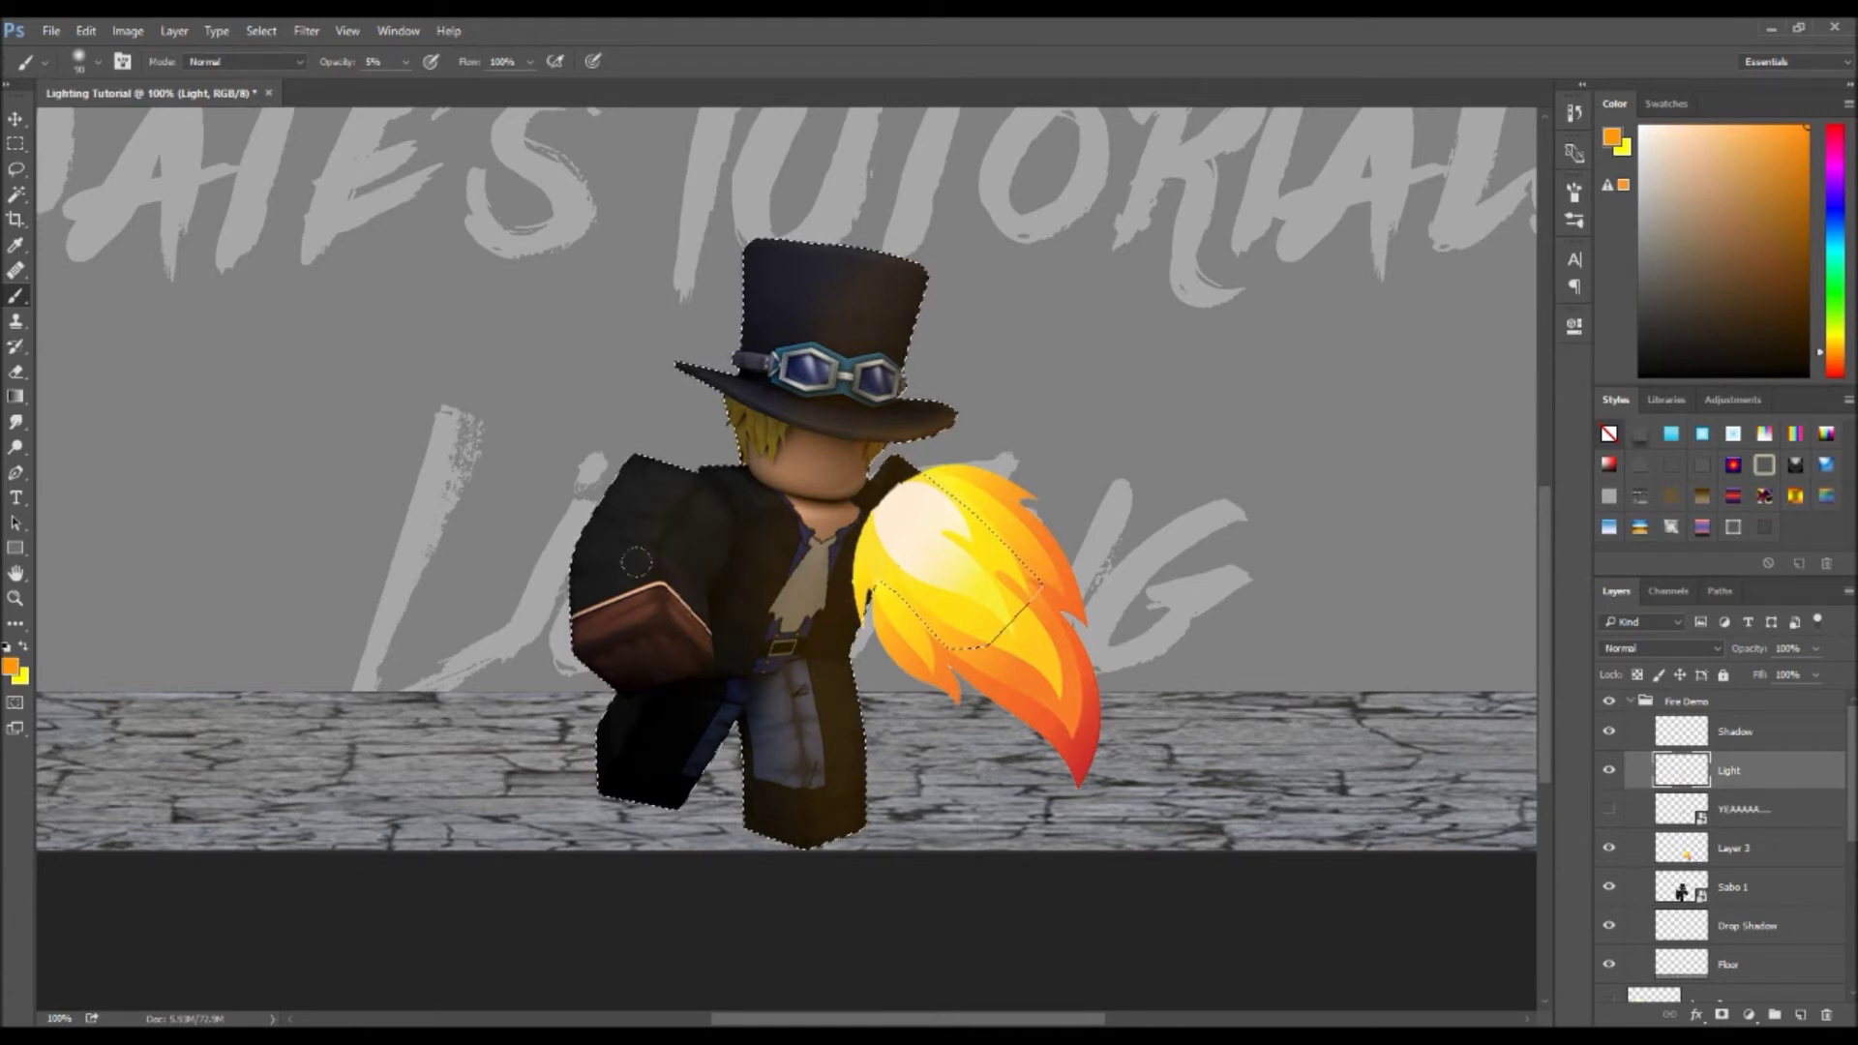
pyautogui.hotkey('ctrl', 'd')
pyautogui.press('0')
pyautogui.click(1759, 732)
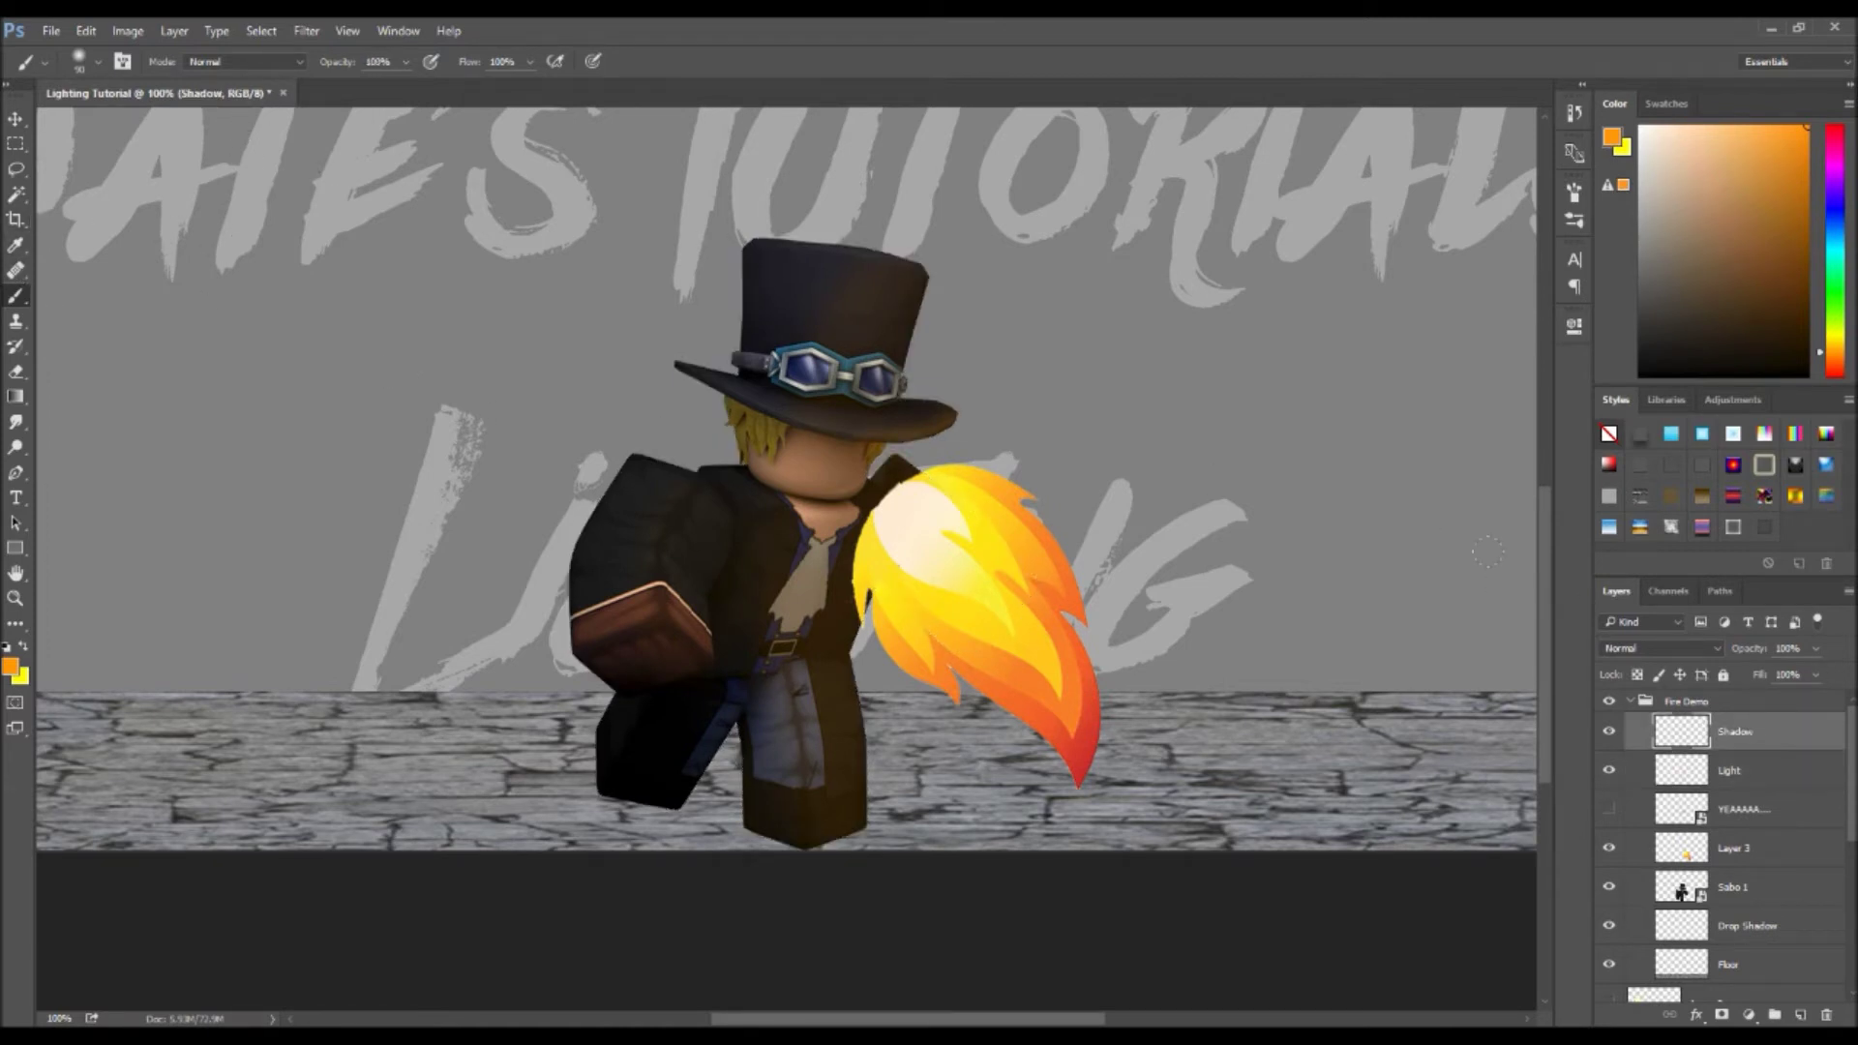
pyautogui.hotkey('shift', ']')
# - Sketch orange light-direction strokes from the fire over the jacket, hat and face, then discard them
pyautogui.click(1800, 1015)
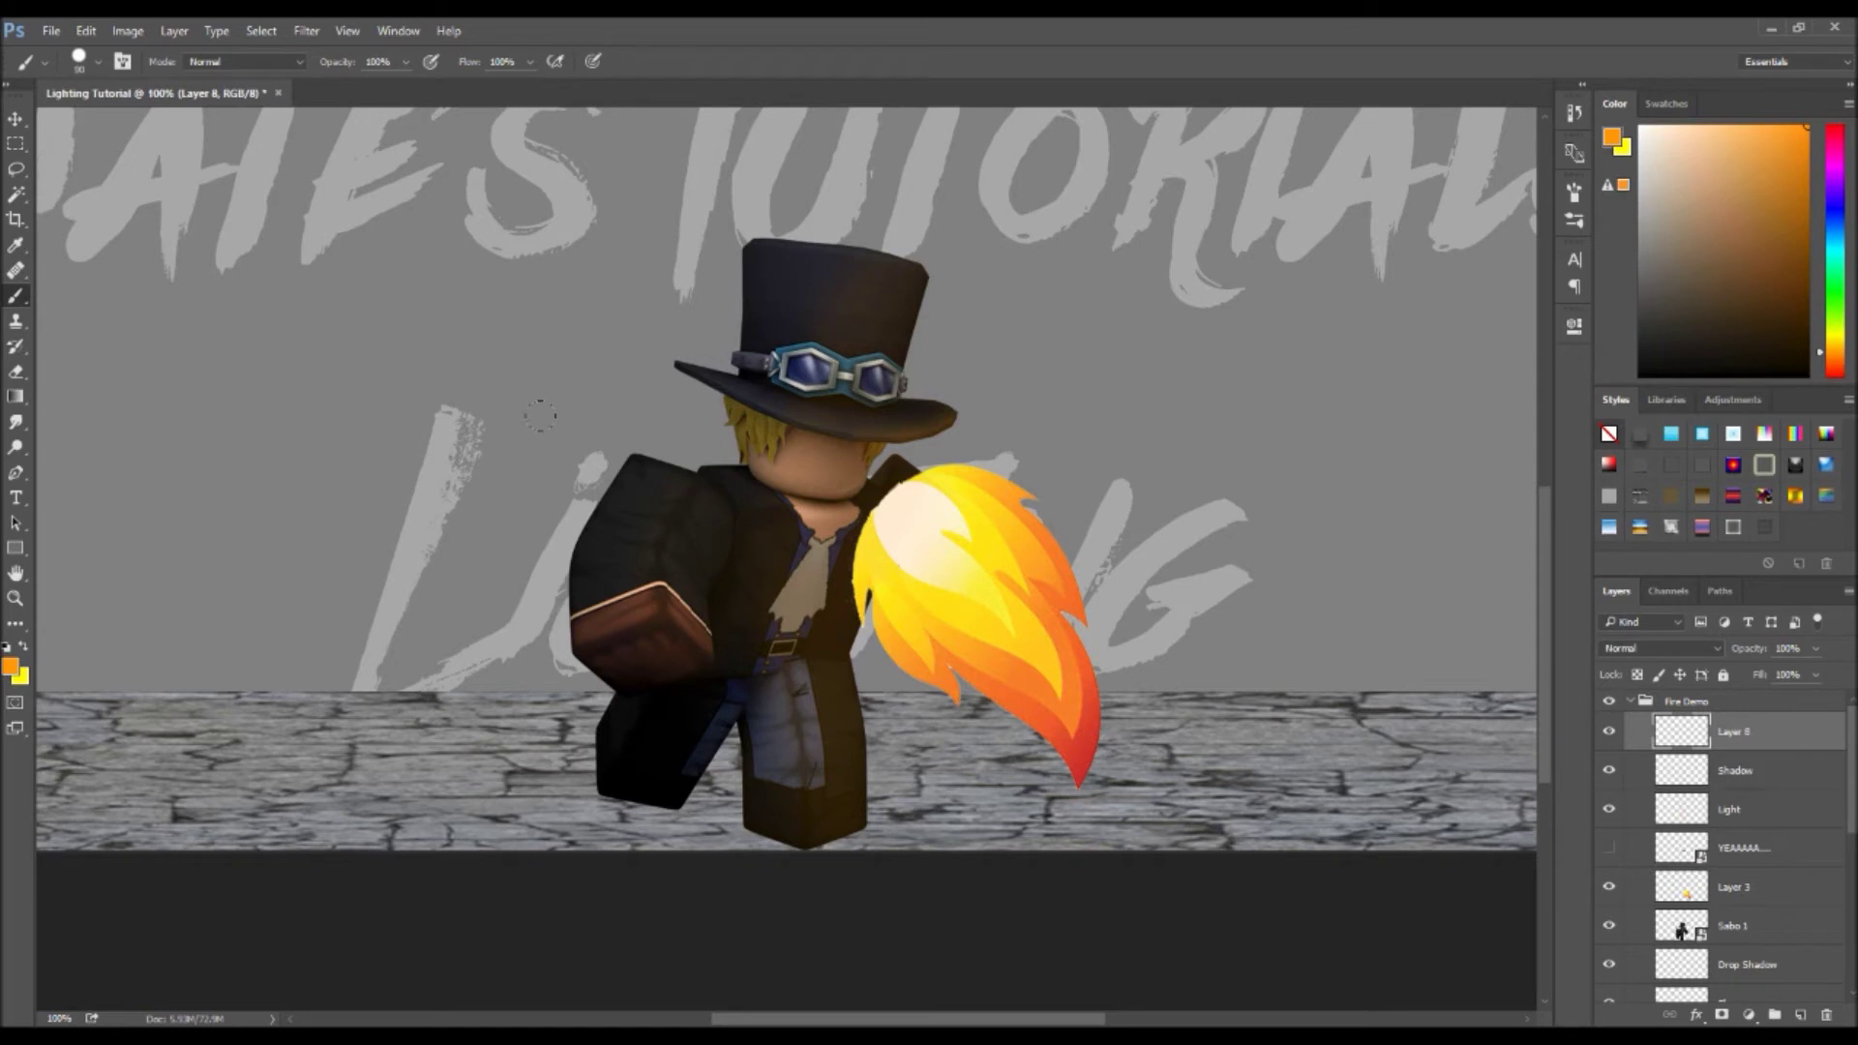
pyautogui.press('[')
pyautogui.moveTo(861, 546); pyautogui.dragTo(721, 561)
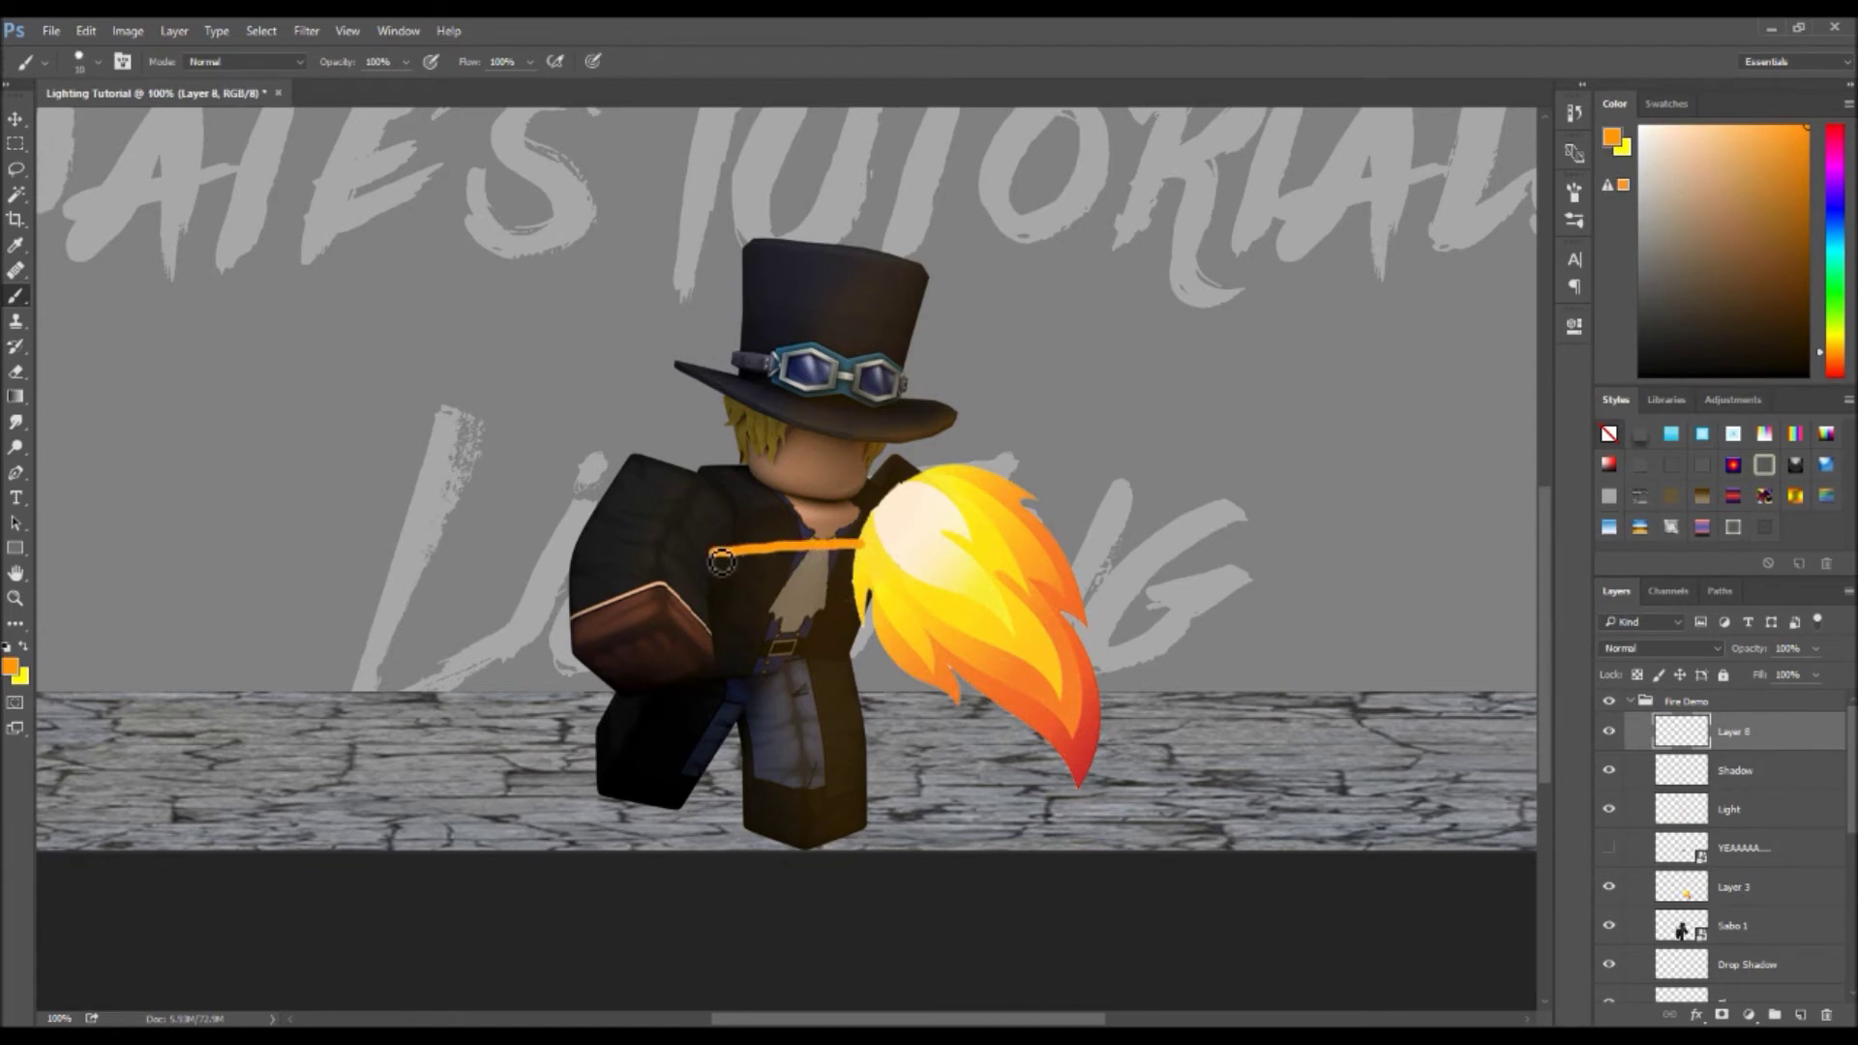
pyautogui.moveTo(900, 645); pyautogui.dragTo(839, 745)
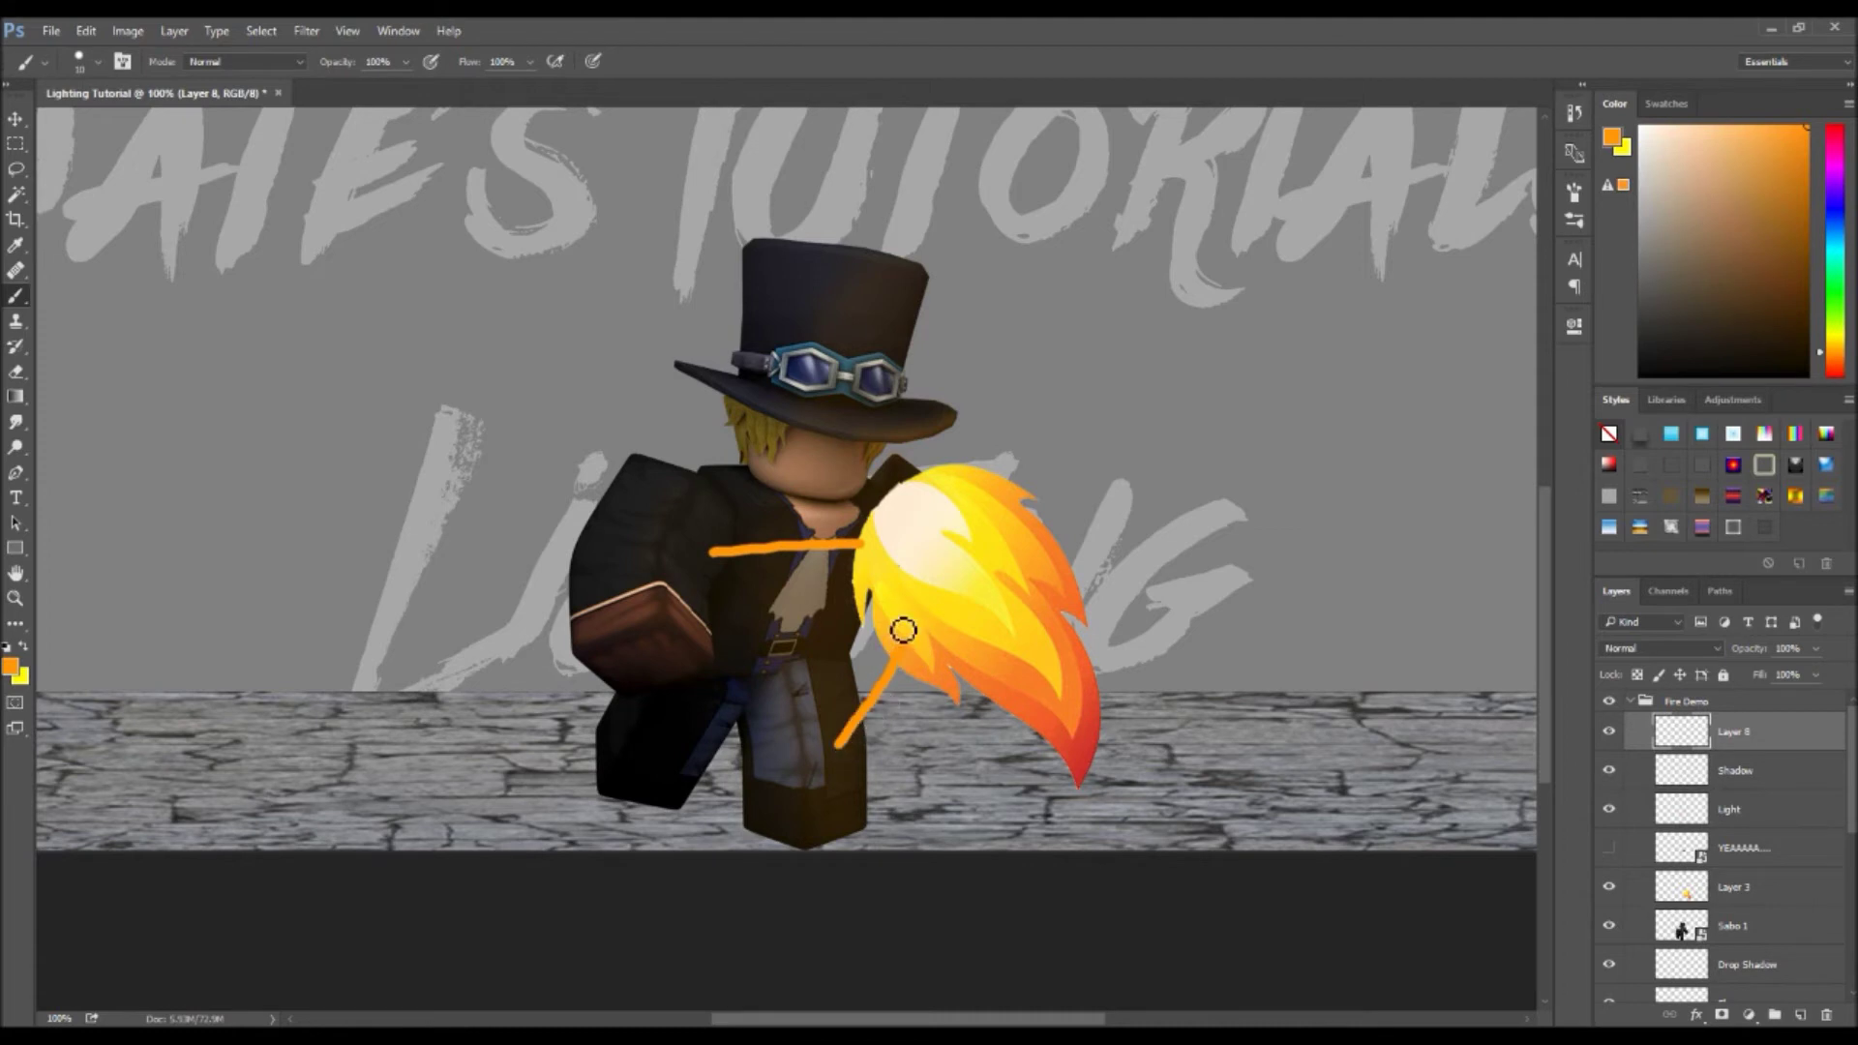
pyautogui.moveTo(876, 569)
pyautogui.mouseDown()
pyautogui.moveTo(818, 668)
pyautogui.moveTo(896, 592)
pyautogui.mouseUp()
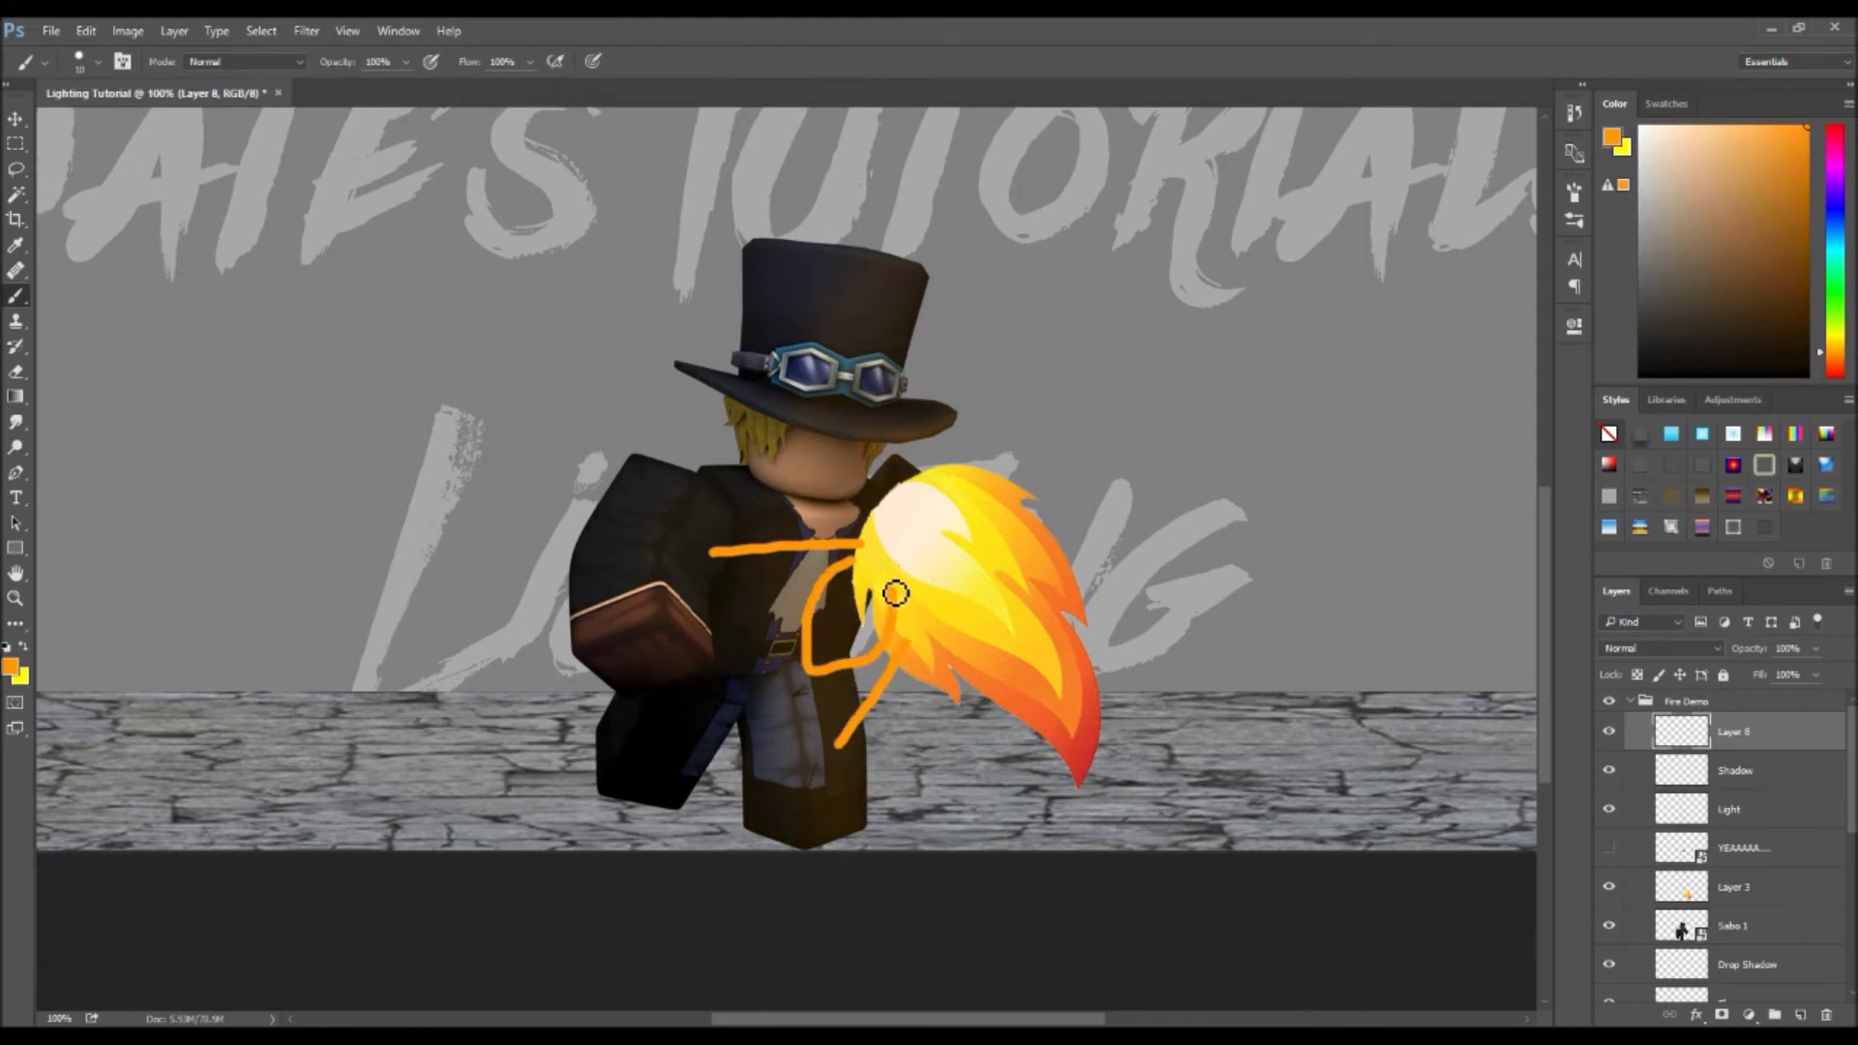
pyautogui.moveTo(941, 486); pyautogui.dragTo(892, 436)
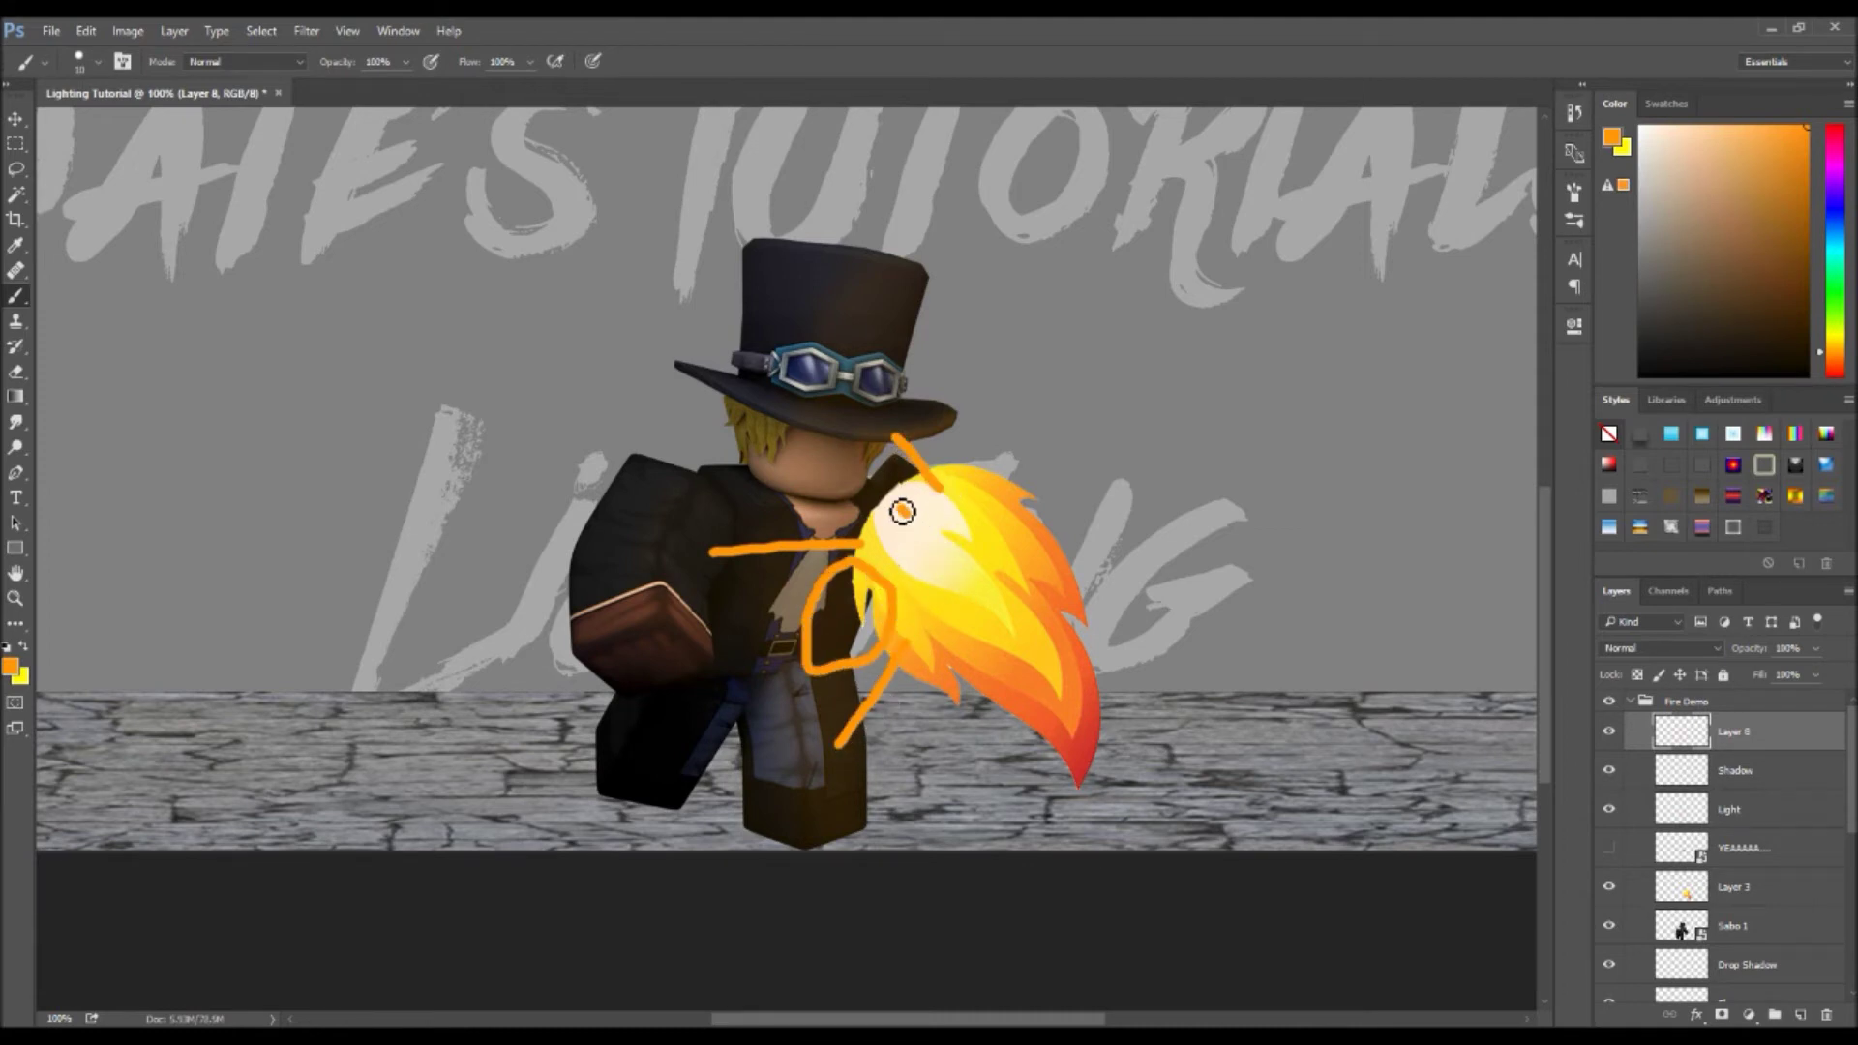
pyautogui.moveTo(902, 510); pyautogui.dragTo(860, 480)
pyautogui.moveTo(881, 542)
pyautogui.mouseDown()
pyautogui.moveTo(708, 476)
pyautogui.moveTo(629, 567)
pyautogui.mouseUp()
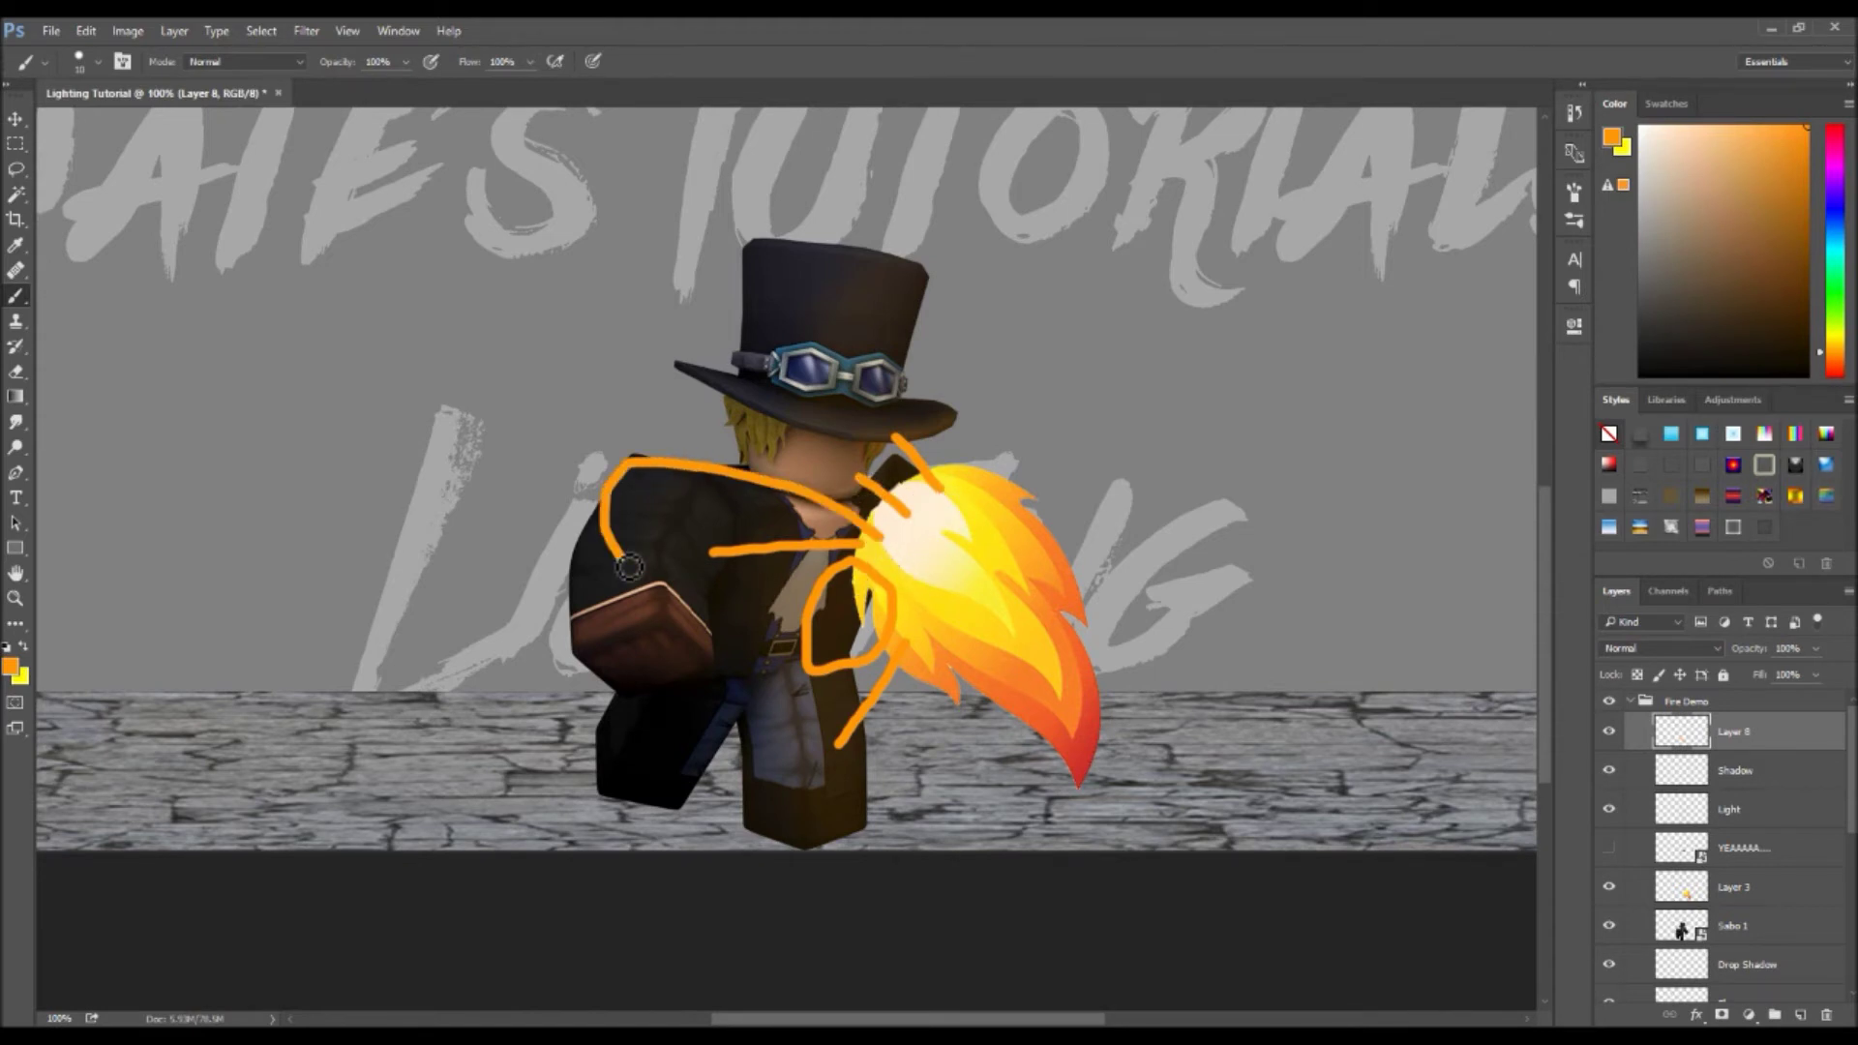
pyautogui.hotkey('ctrl', 'z')
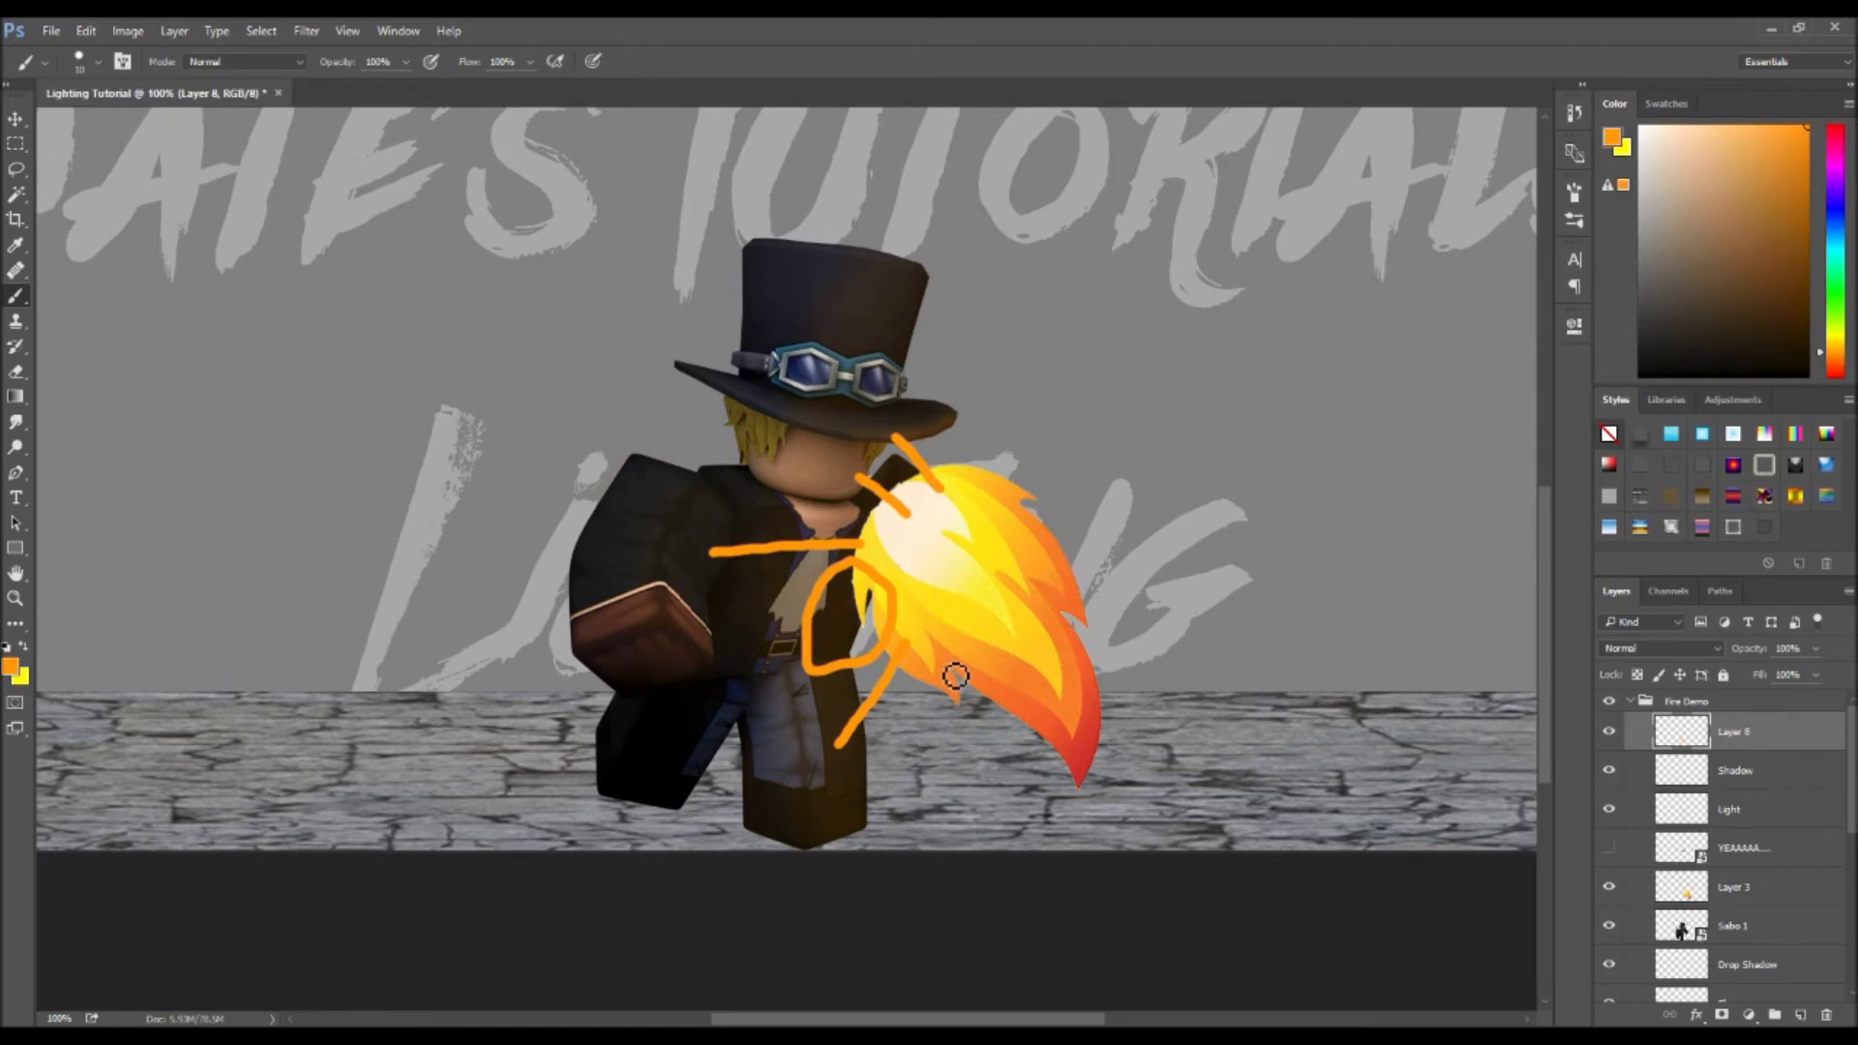
pyautogui.click(1828, 1015)
# - Select Sabo 1's outline on the Light layer and paint soft red light at 4% opacity
pyautogui.click(1597, 764)
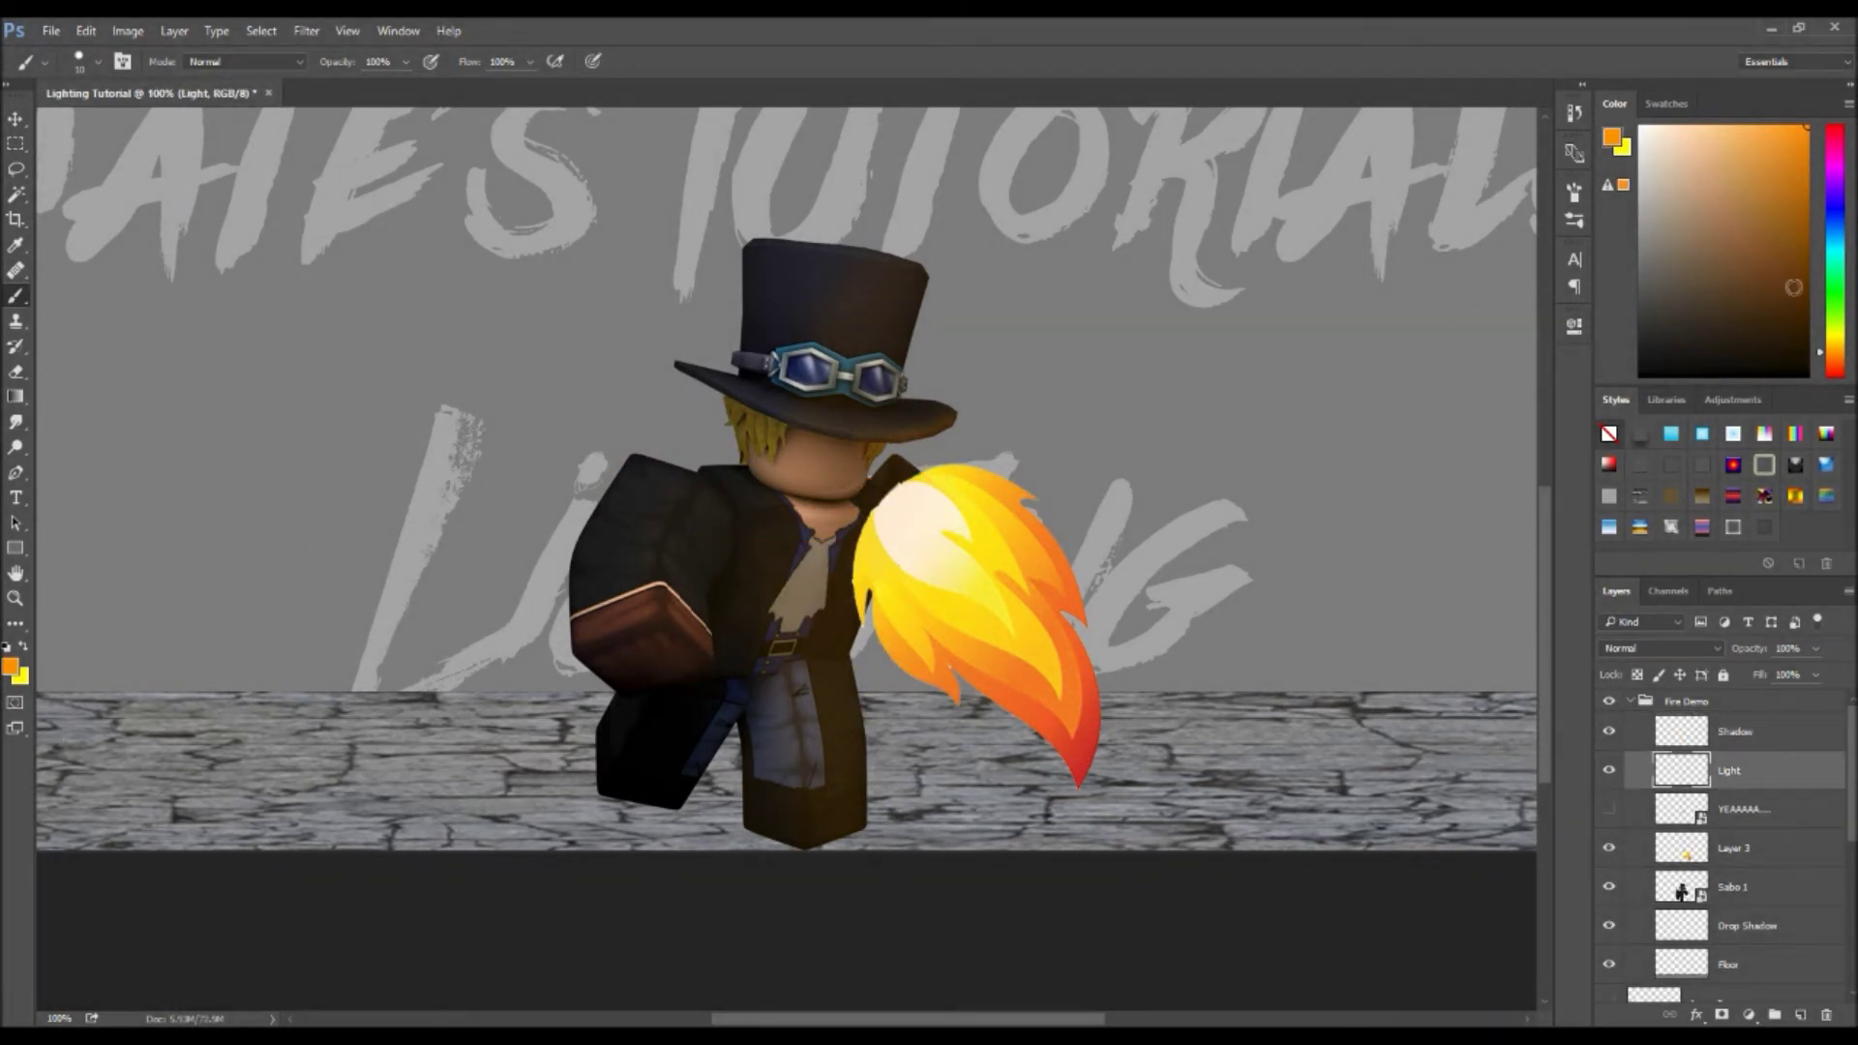
pyautogui.moveTo(1834, 360); pyautogui.dragTo(1834, 377)
pyautogui.moveTo(1783, 187)
pyautogui.mouseDown()
pyautogui.moveTo(1801, 145)
pyautogui.moveTo(1776, 159)
pyautogui.mouseUp()
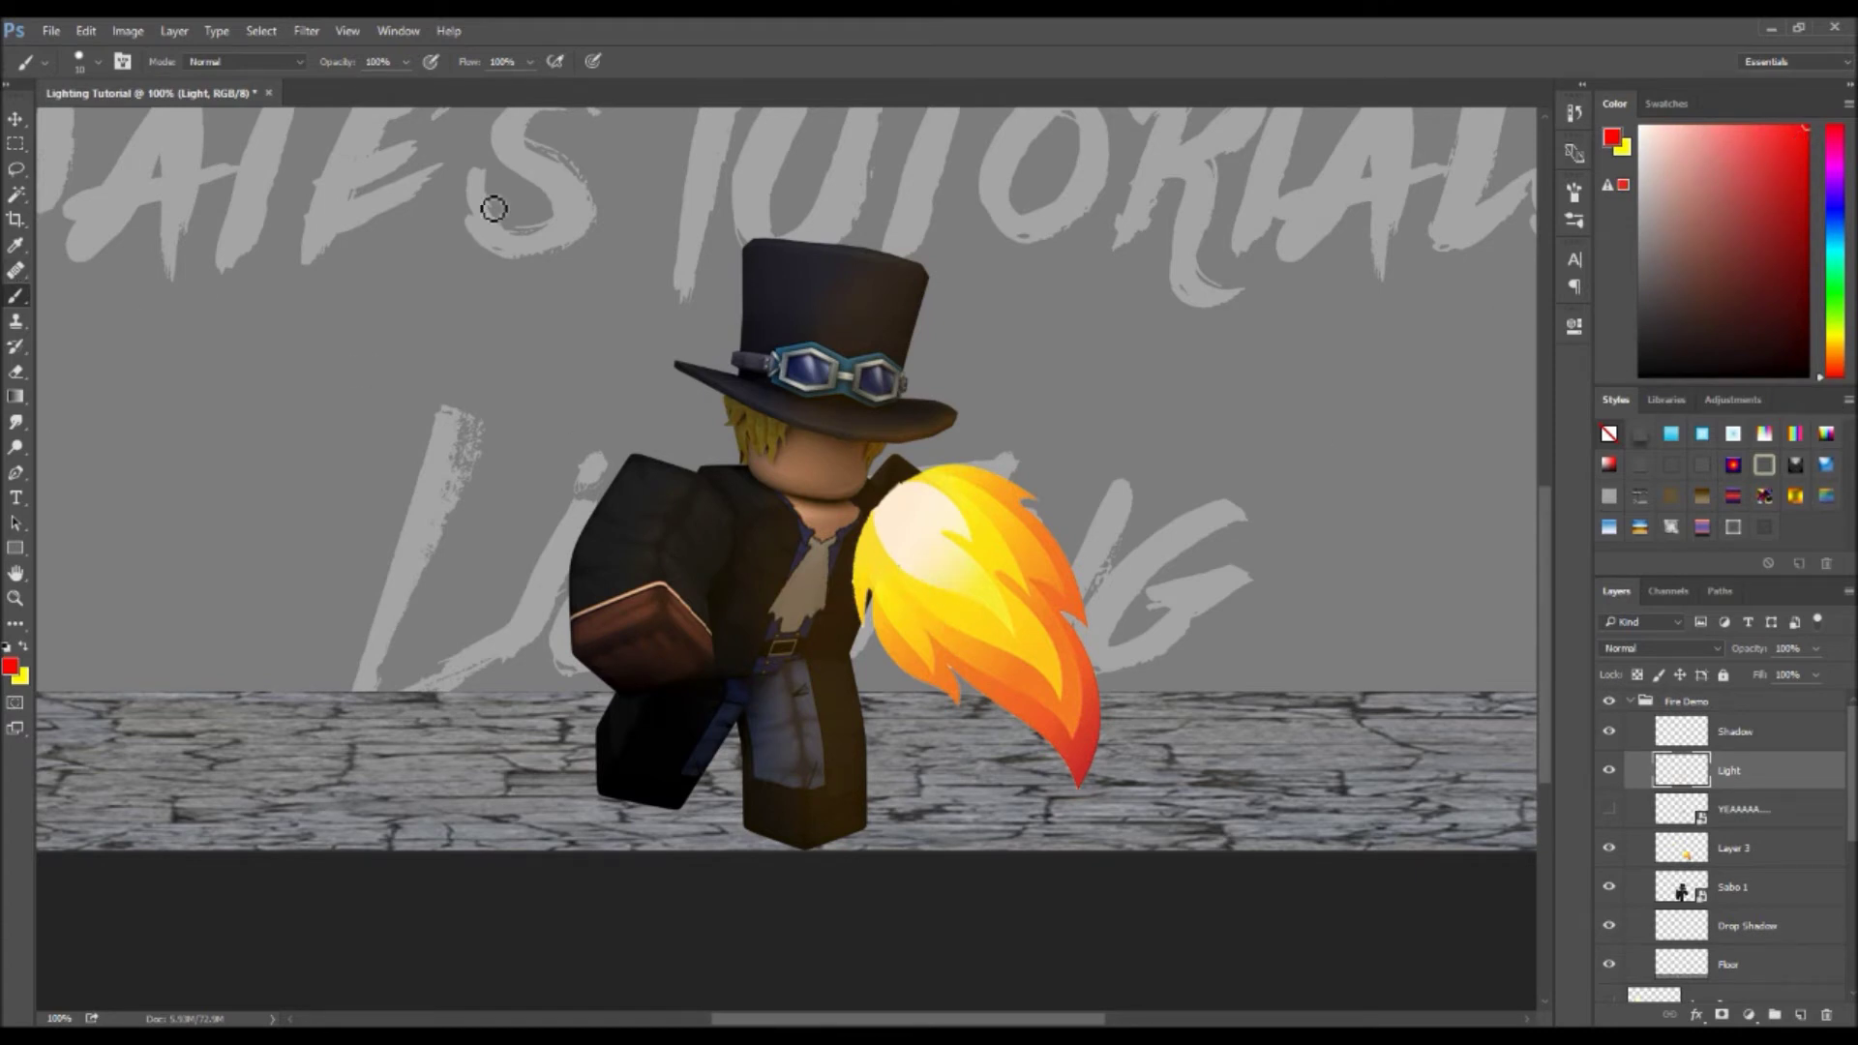
pyautogui.press(']')
pyautogui.keyDown('ctrl'); pyautogui.click(1682, 888); pyautogui.keyUp('ctrl')
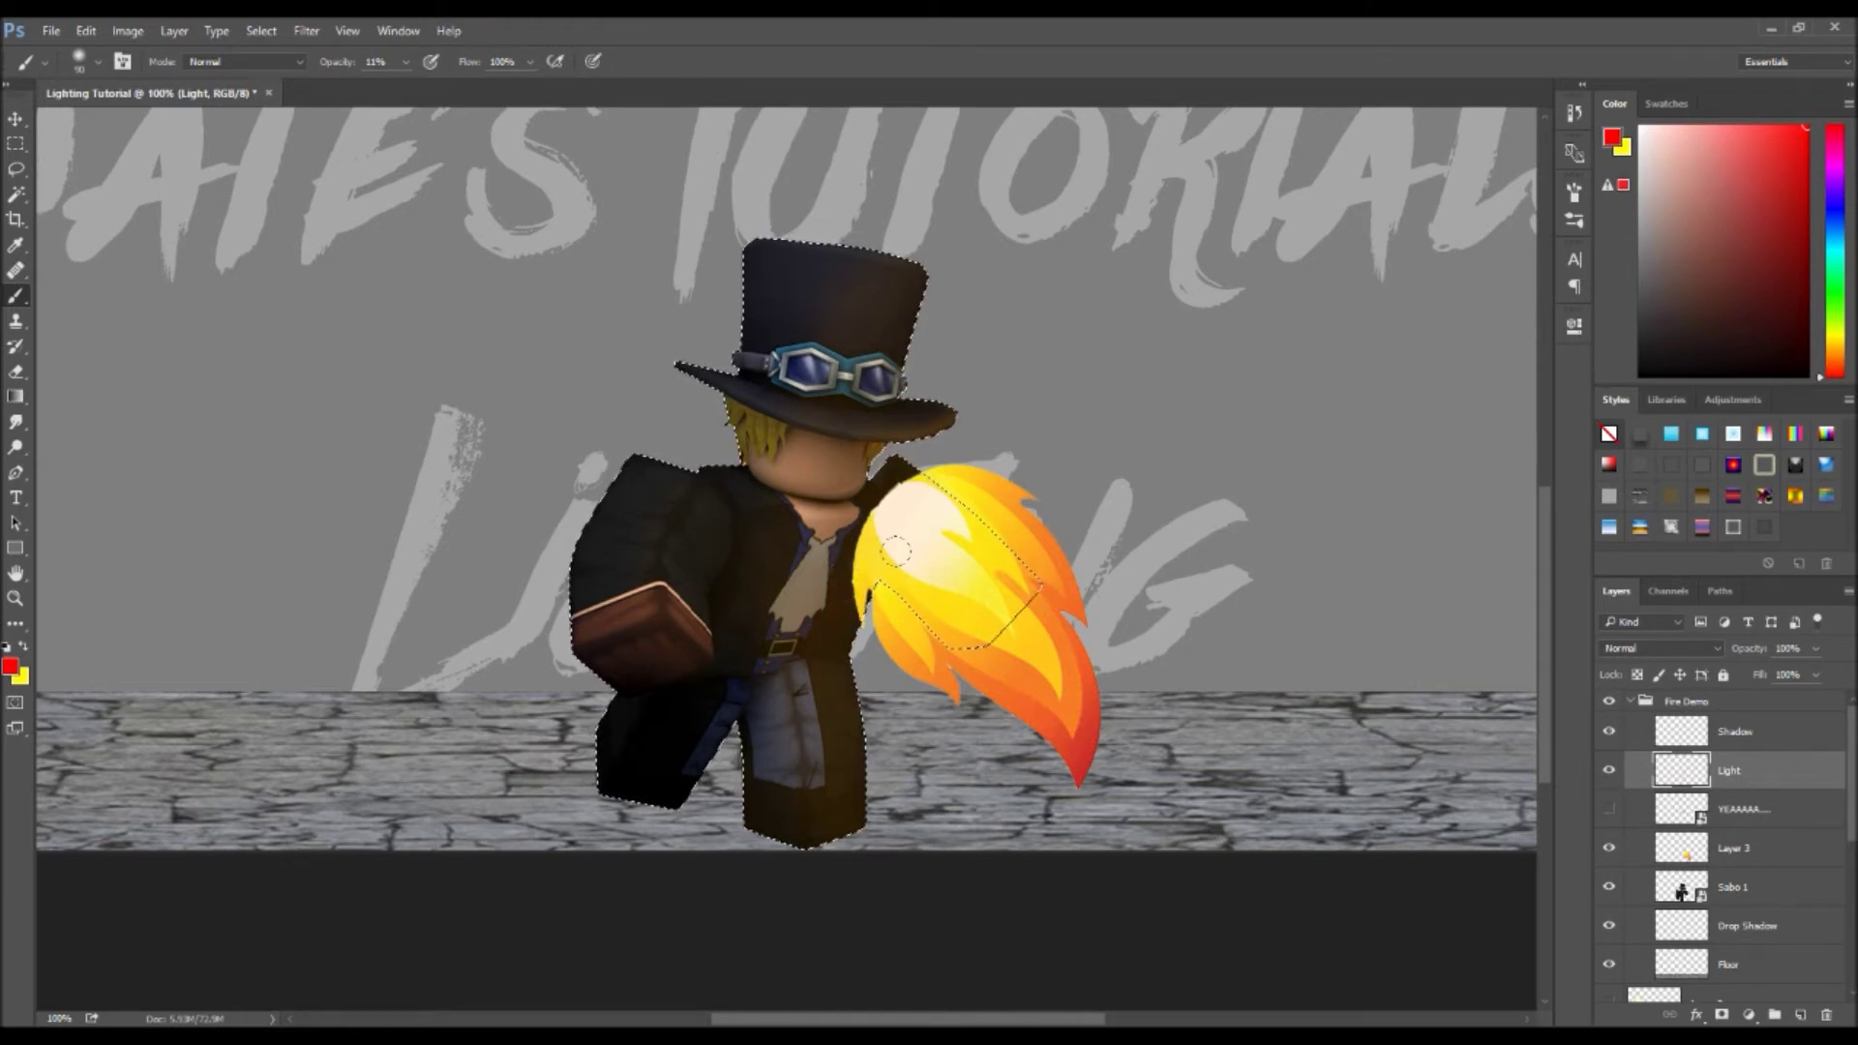
pyautogui.press('0')
pyautogui.press('4')
# - Add more red light on new Layer 8 and lower its opacity to 67%
pyautogui.click(1799, 1017)
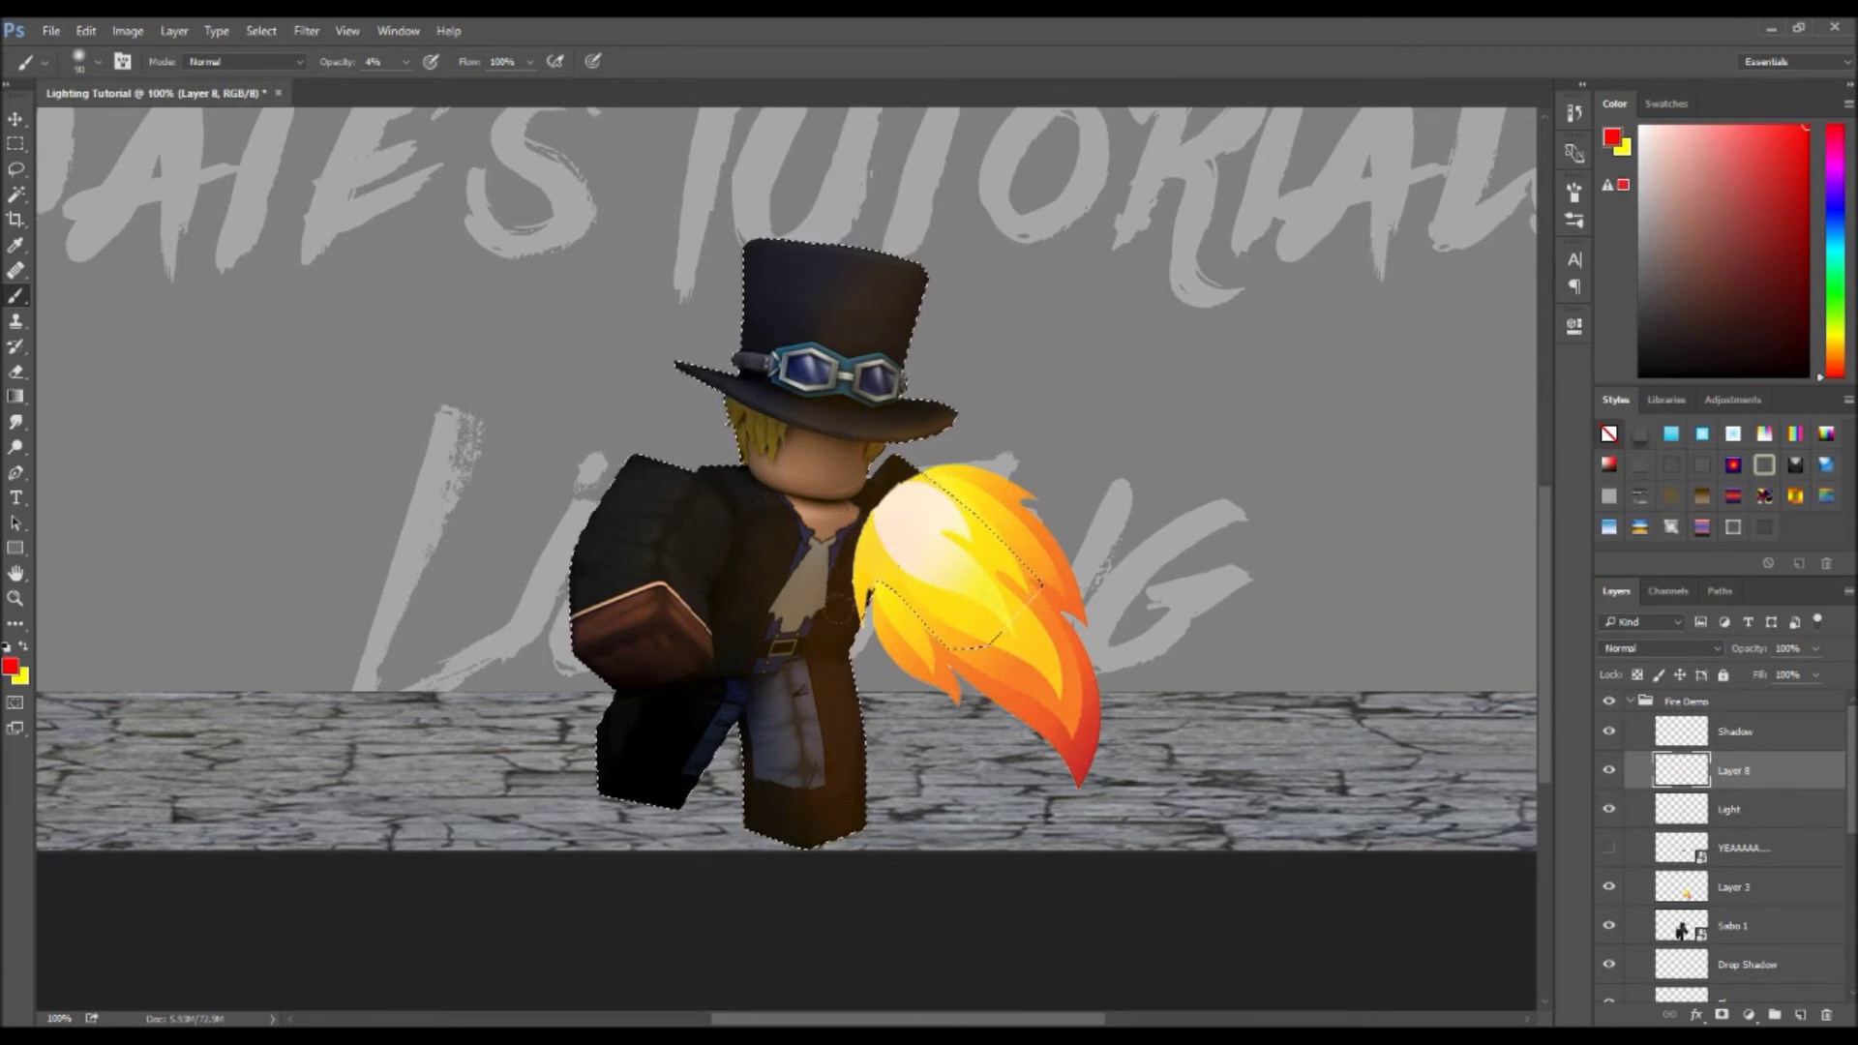
pyautogui.click(15, 372)
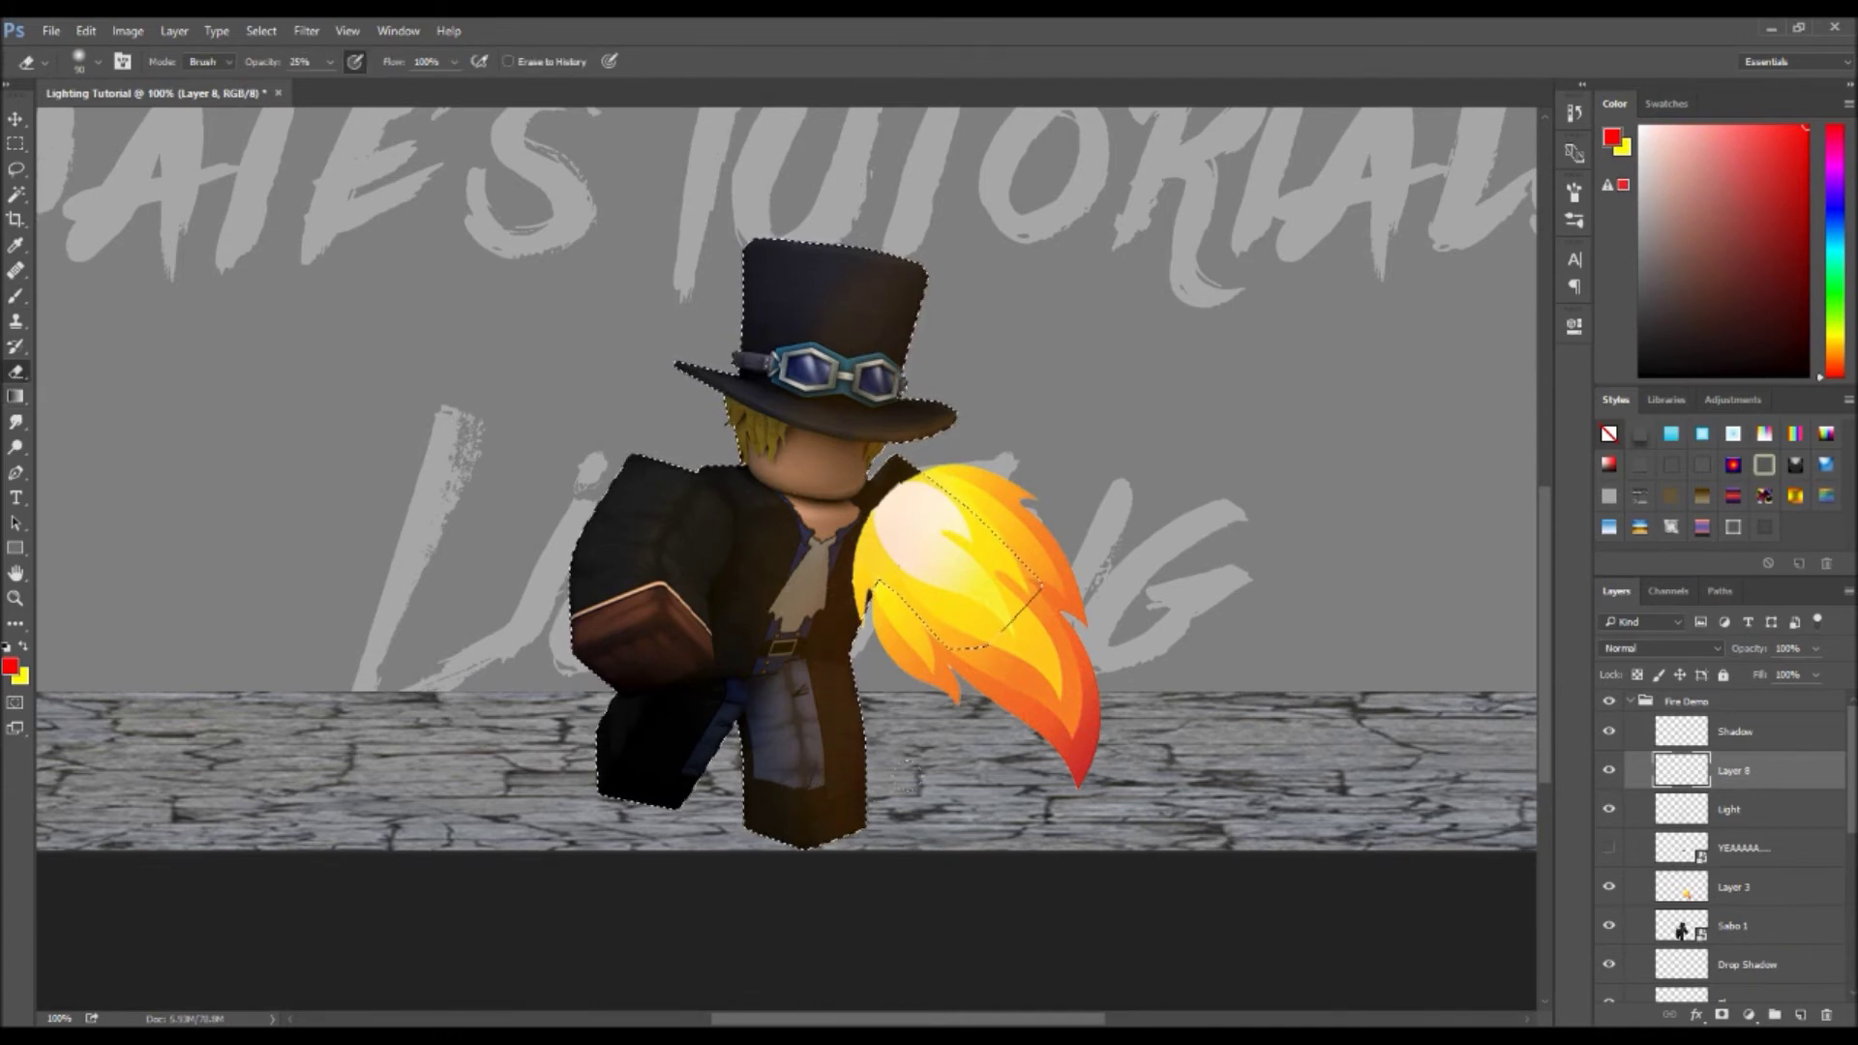
pyautogui.click(1610, 771)
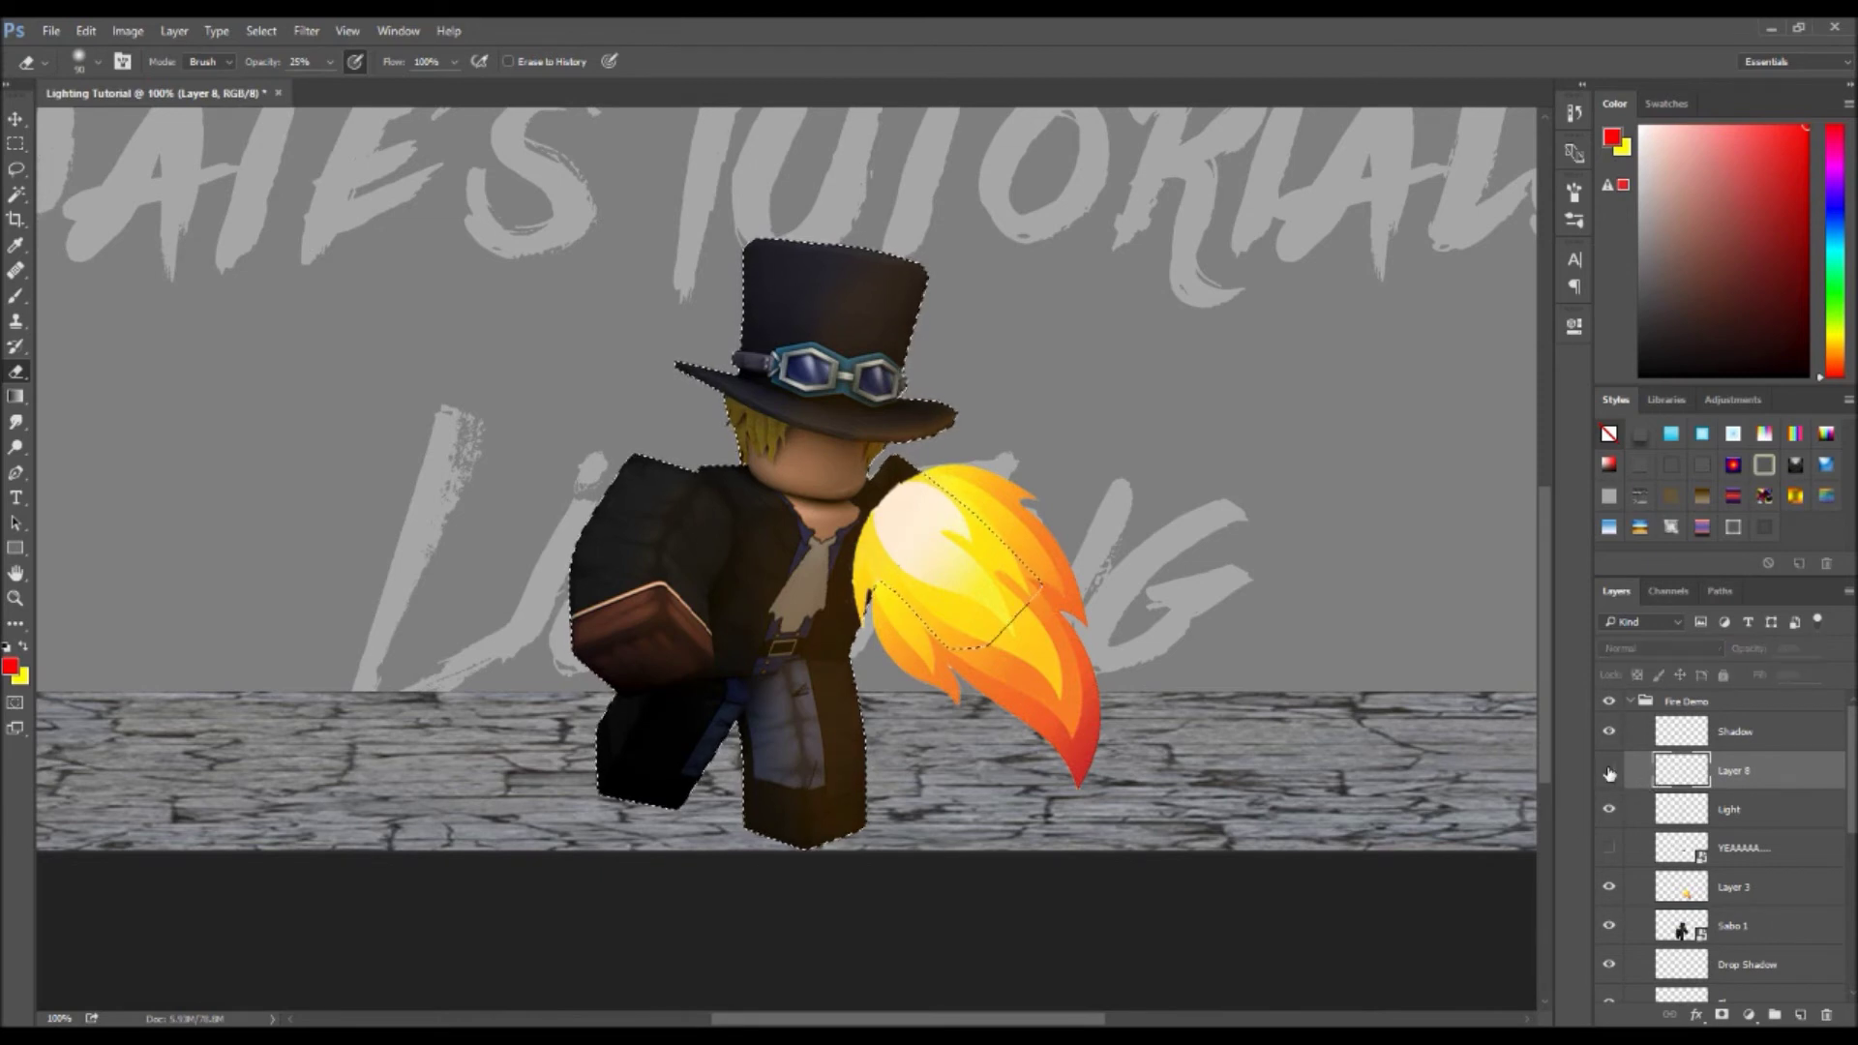
pyautogui.click(1610, 771)
pyautogui.click(1609, 771)
pyautogui.click(1610, 771)
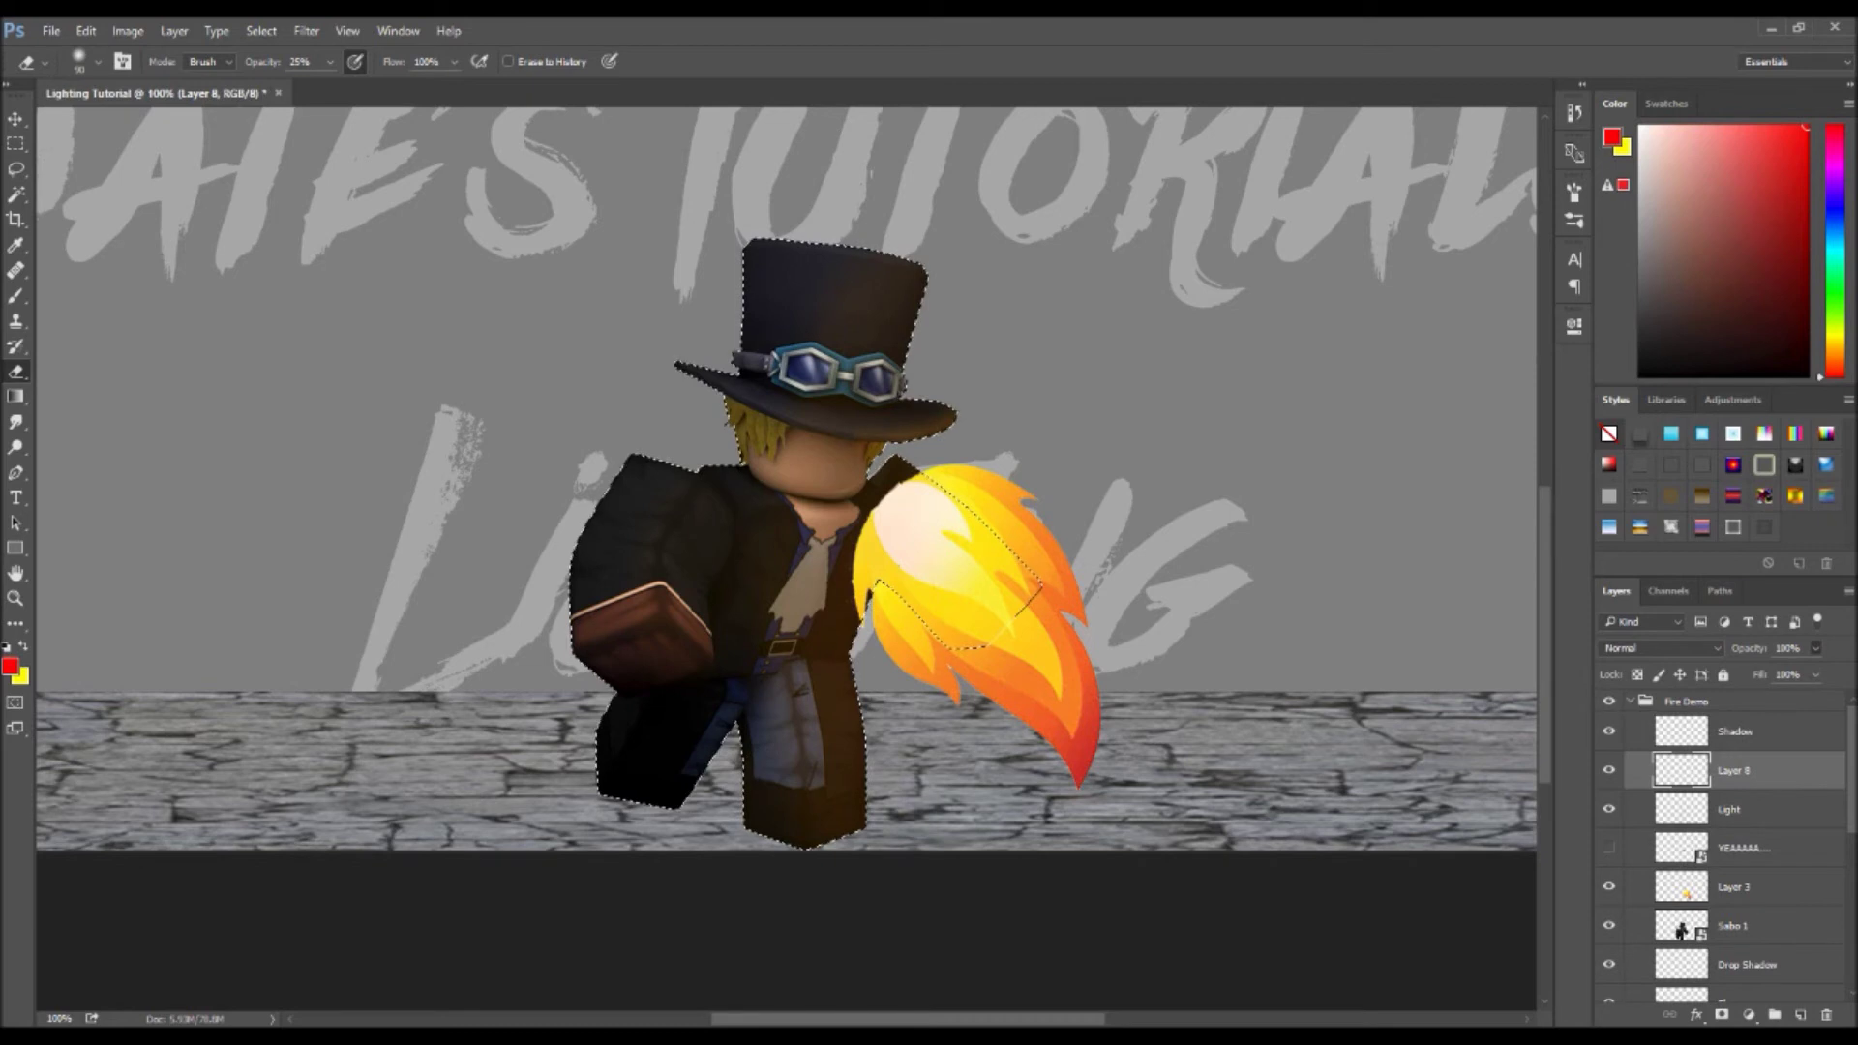
pyautogui.moveTo(1748, 649); pyautogui.dragTo(1790, 648)
# - Paint faint black shading at 10% opacity inside Sabo 1's outline on the Shadow layer
pyautogui.click(1752, 742)
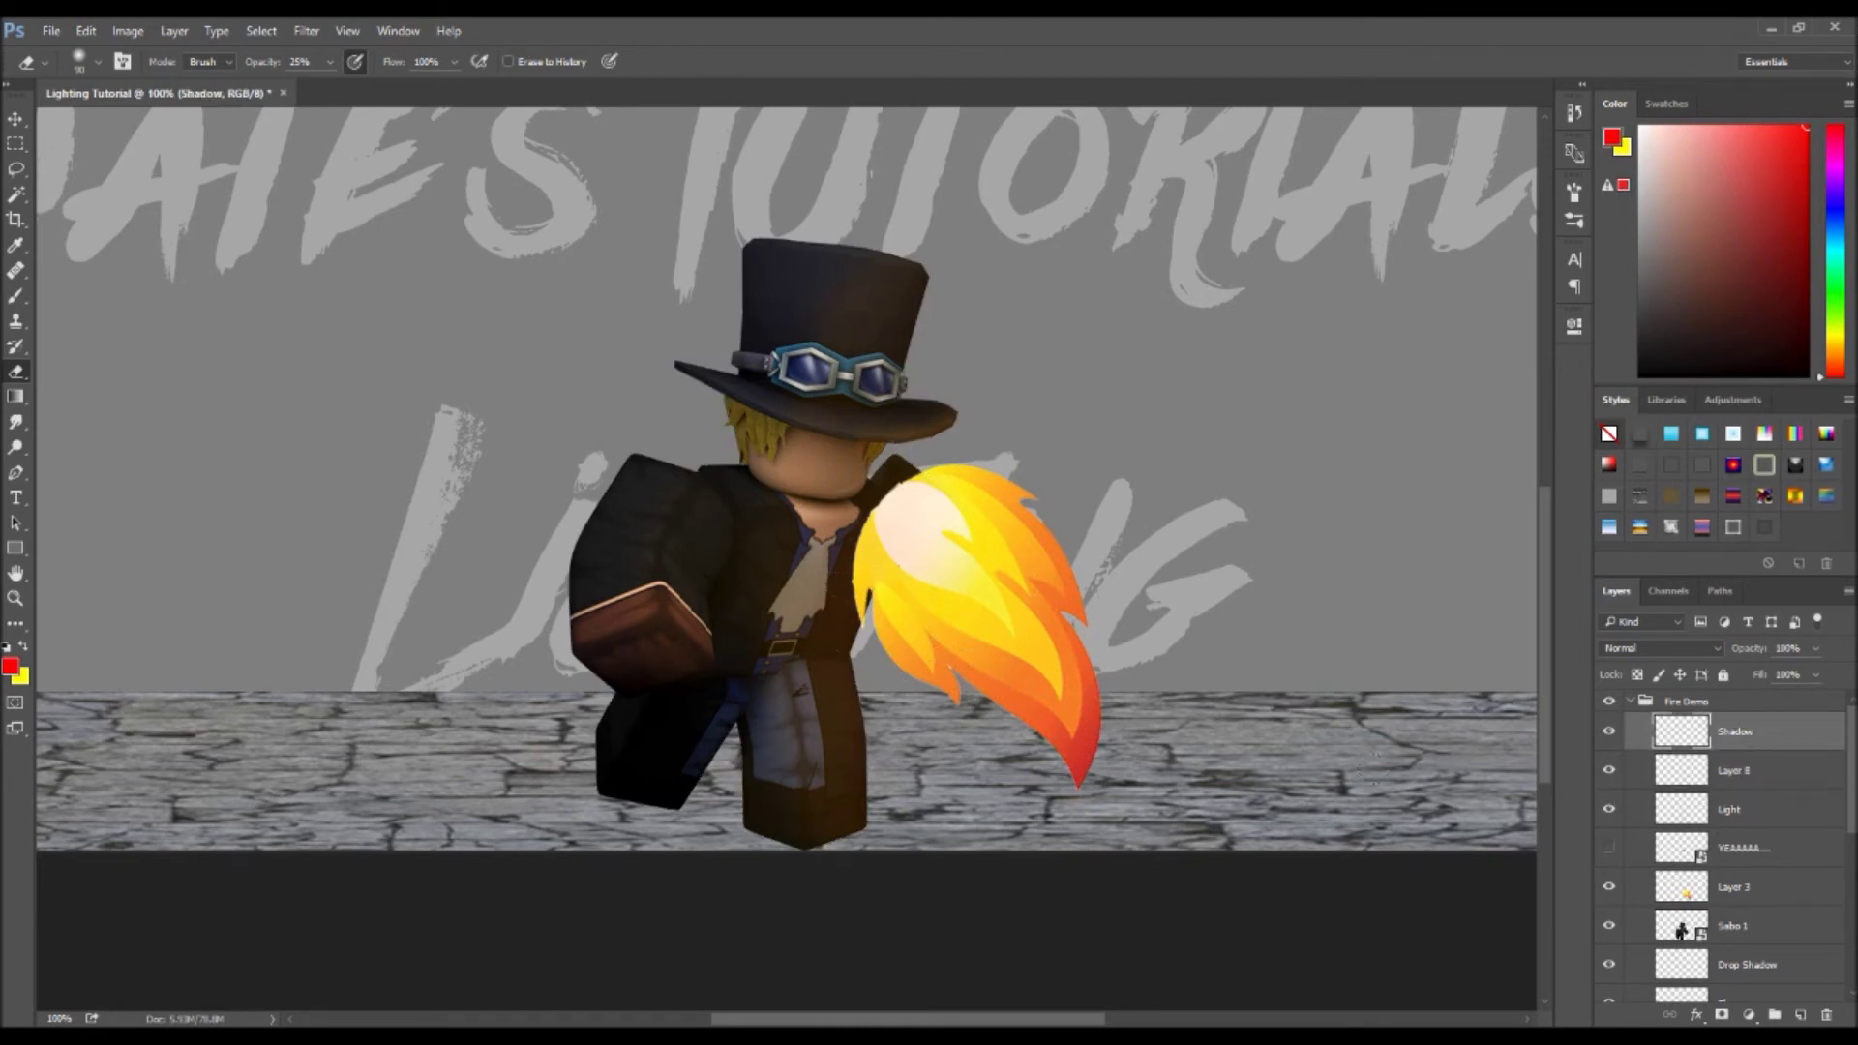
pyautogui.keyDown('ctrl'); pyautogui.click(1701, 931); pyautogui.keyUp('ctrl')
pyautogui.click(1641, 375)
pyautogui.click(15, 295)
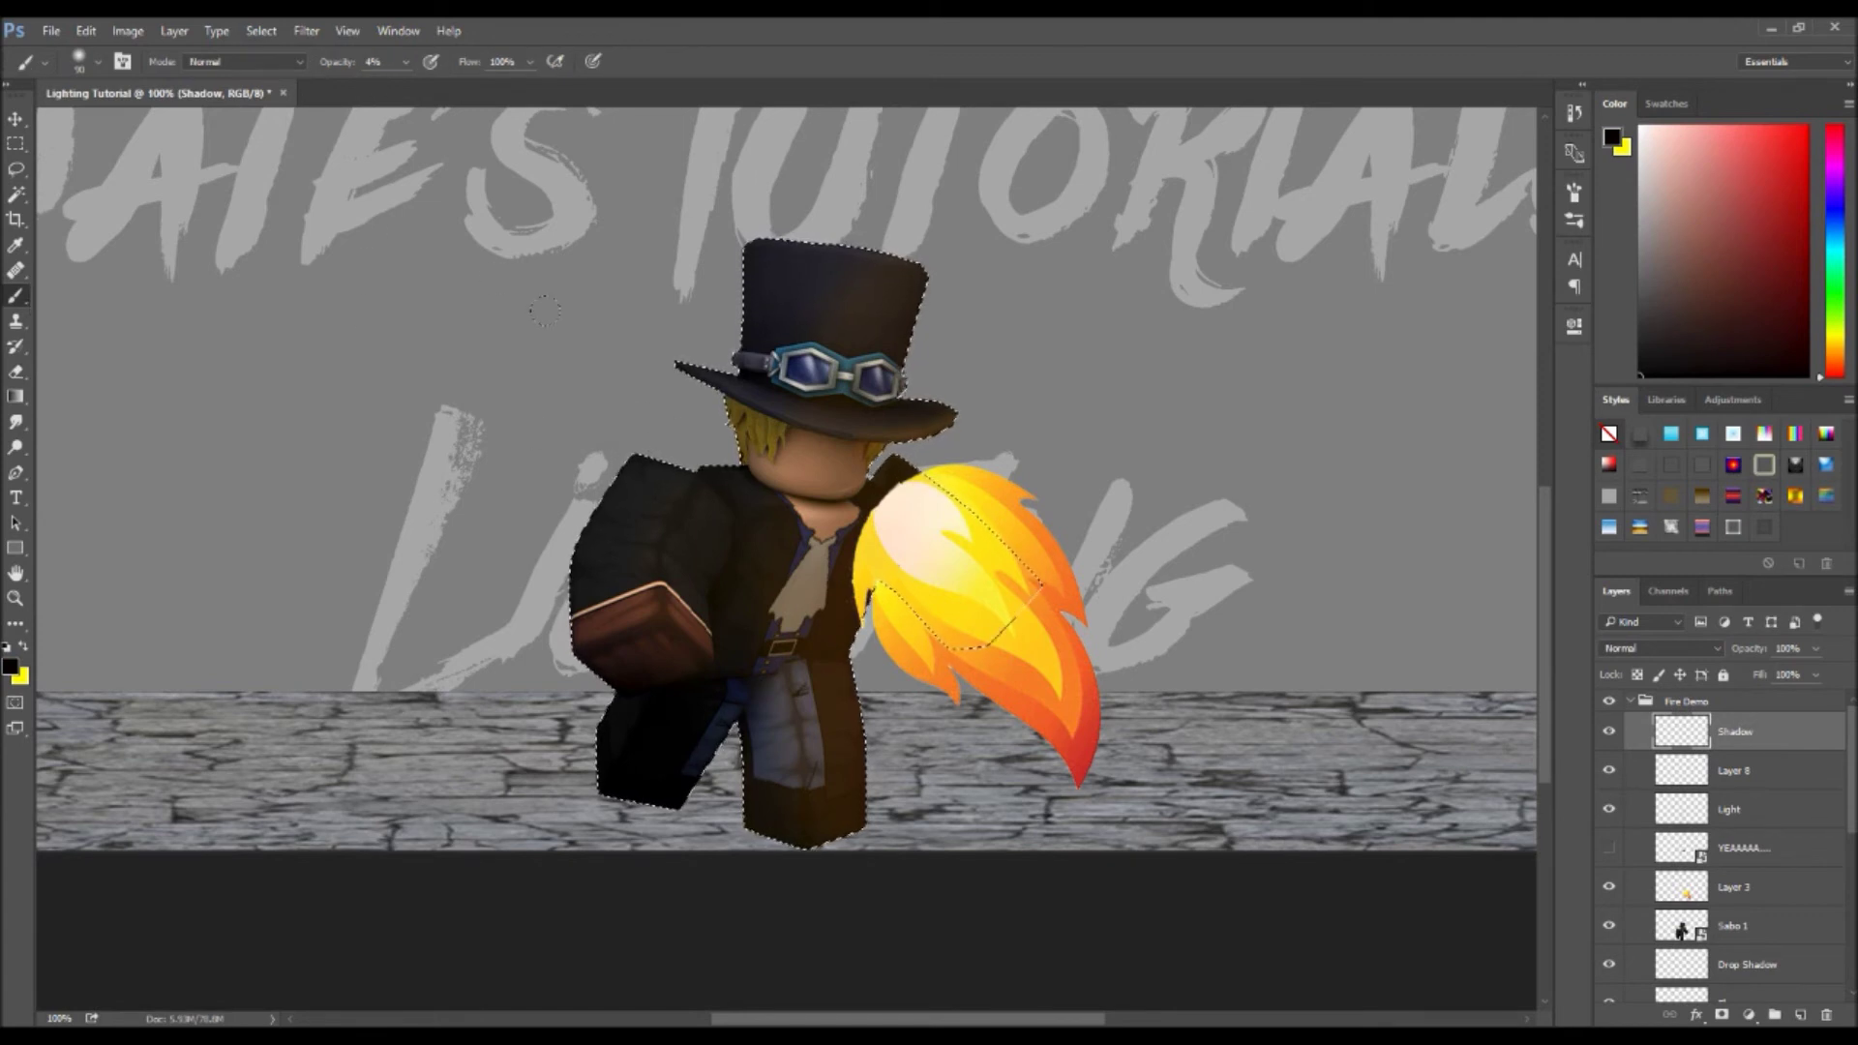
pyautogui.press('1')
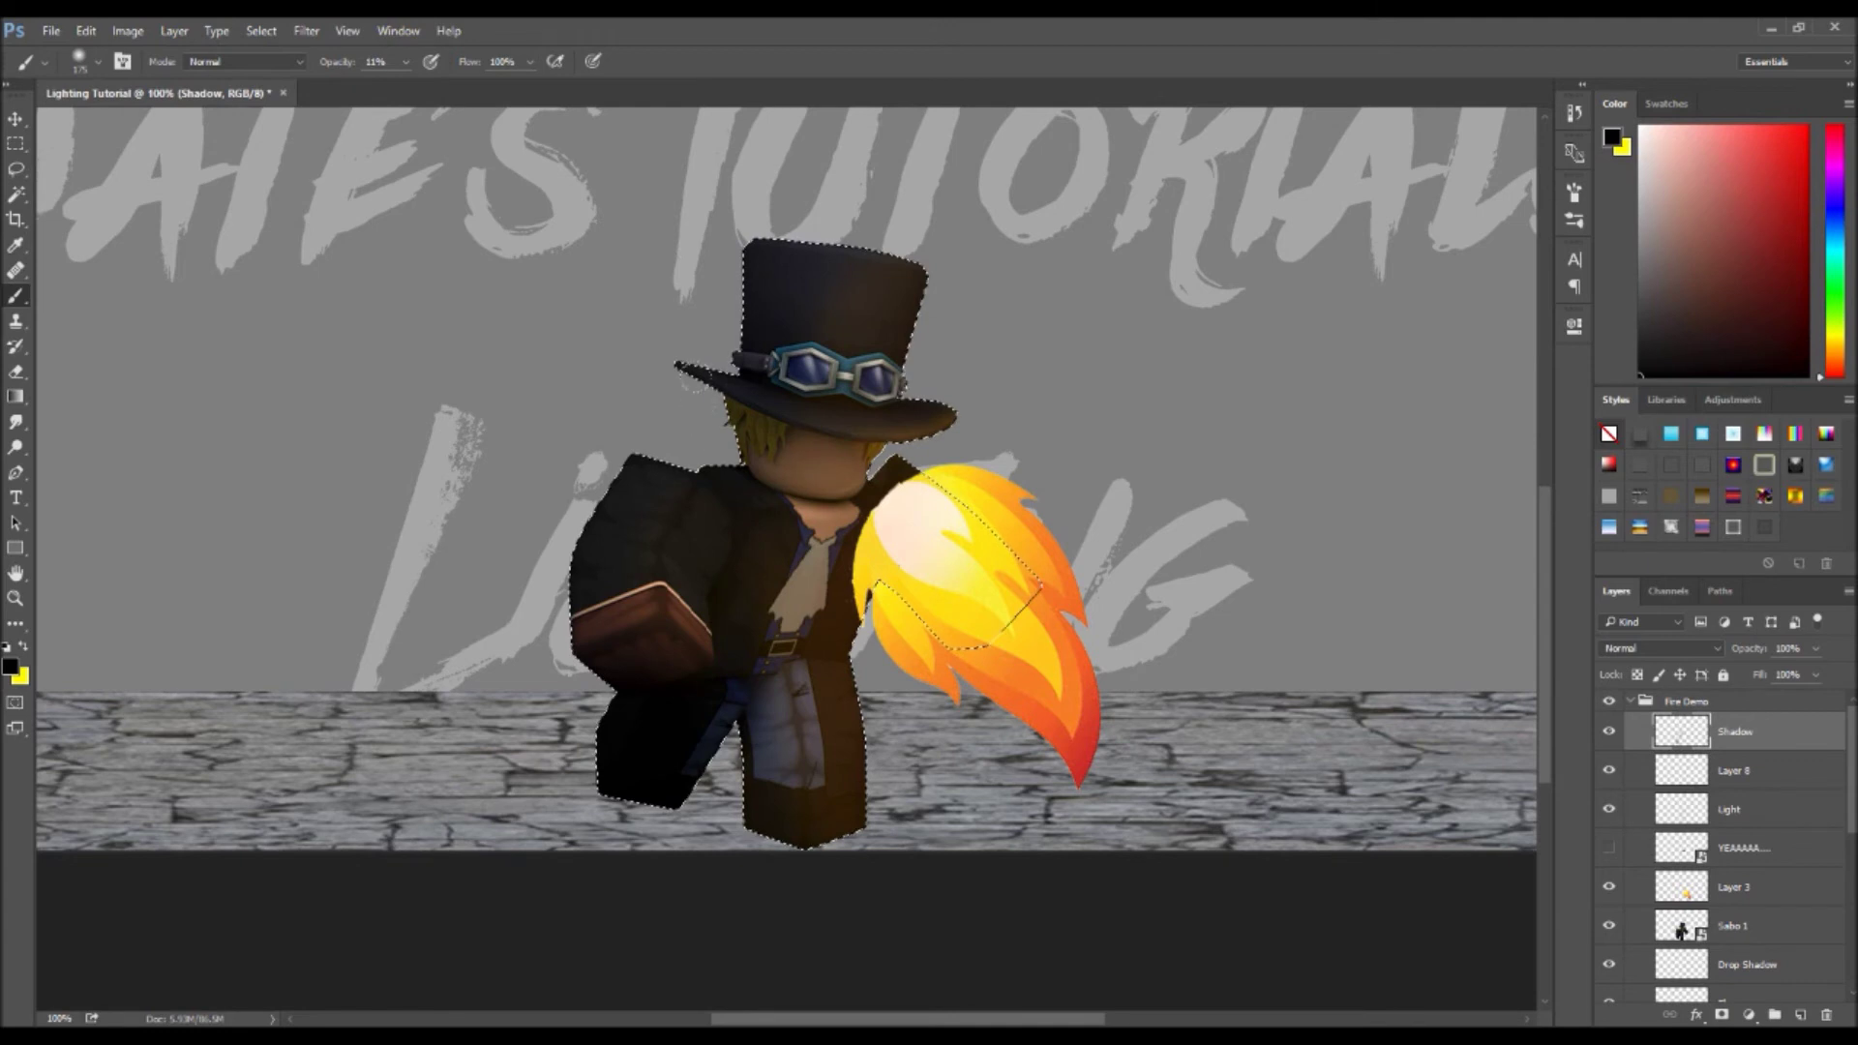
pyautogui.hotkey('ctrl', 'd')
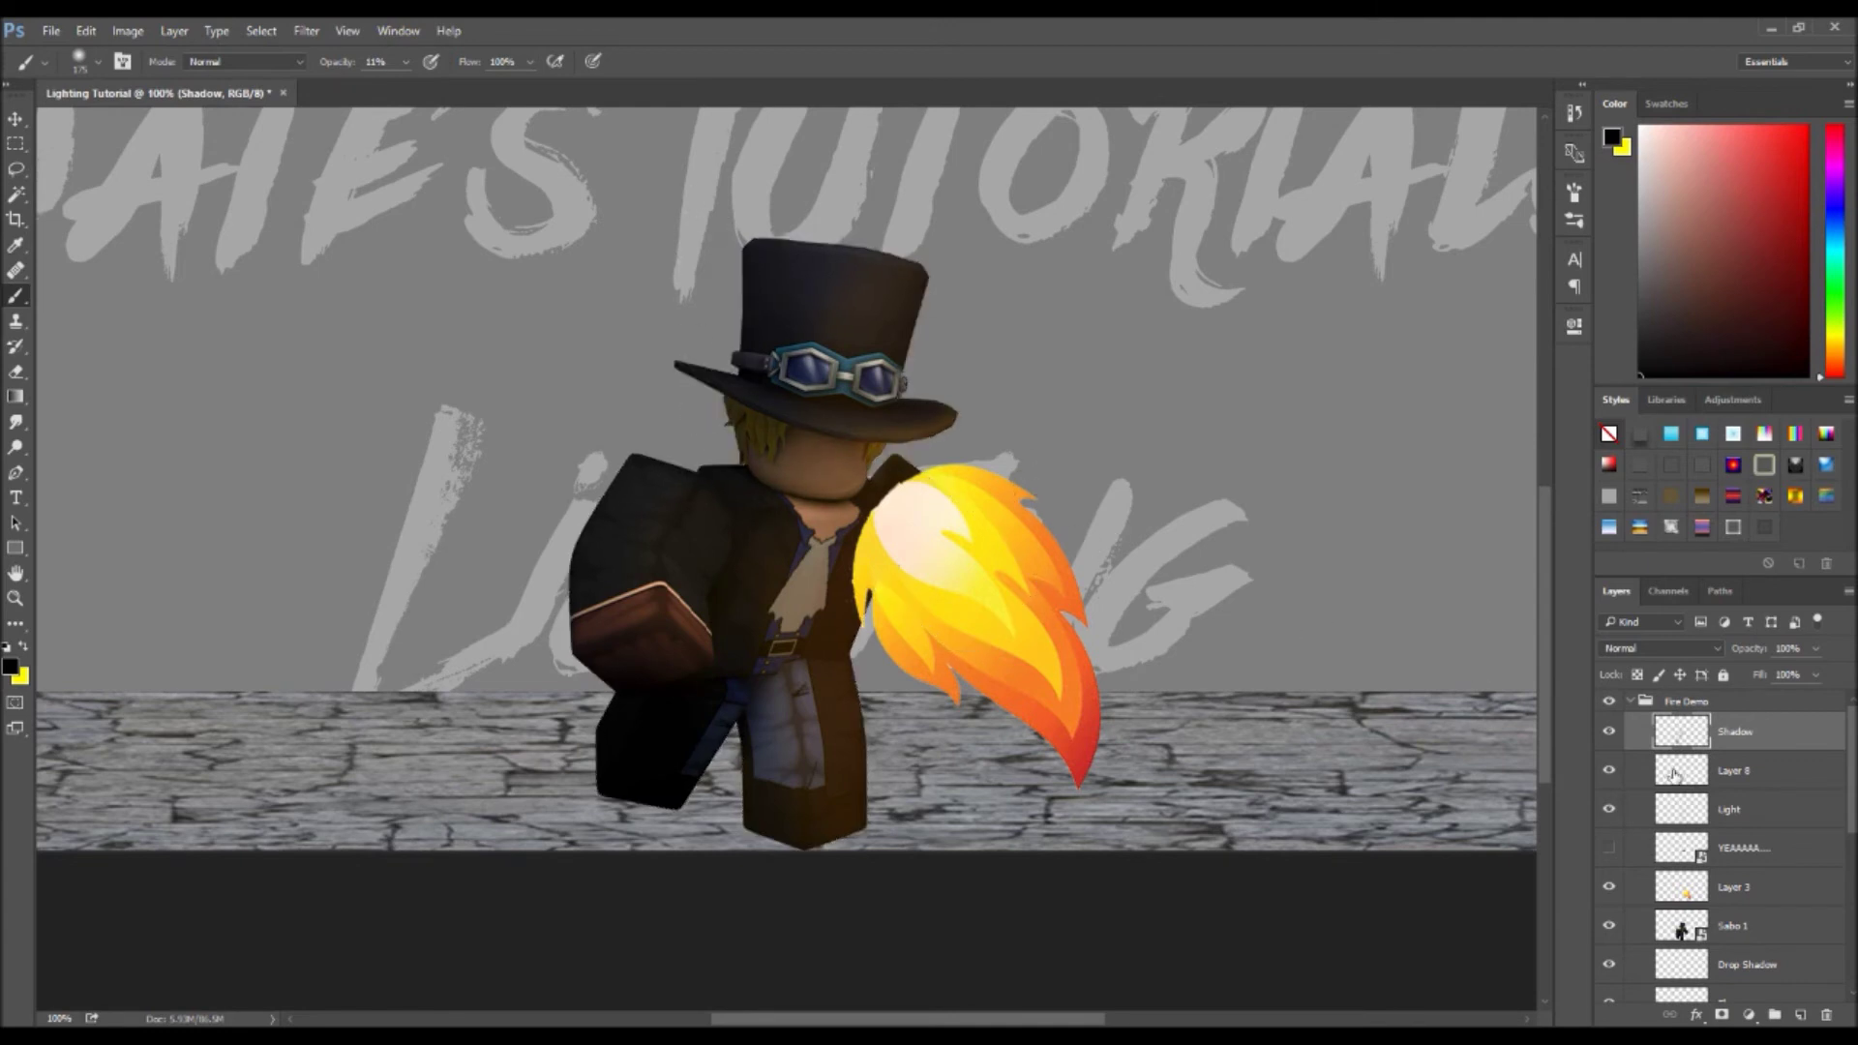
# - Compare the Shadow layer on and off, then hide the fire flame Layer 3
pyautogui.click(1609, 733)
pyautogui.click(1609, 733)
pyautogui.click(1609, 732)
pyautogui.click(1609, 733)
pyautogui.click(1609, 887)
# - Make the Drop Shadow layer above the Floor layer active
pyautogui.scroll(3, 1137, 510)
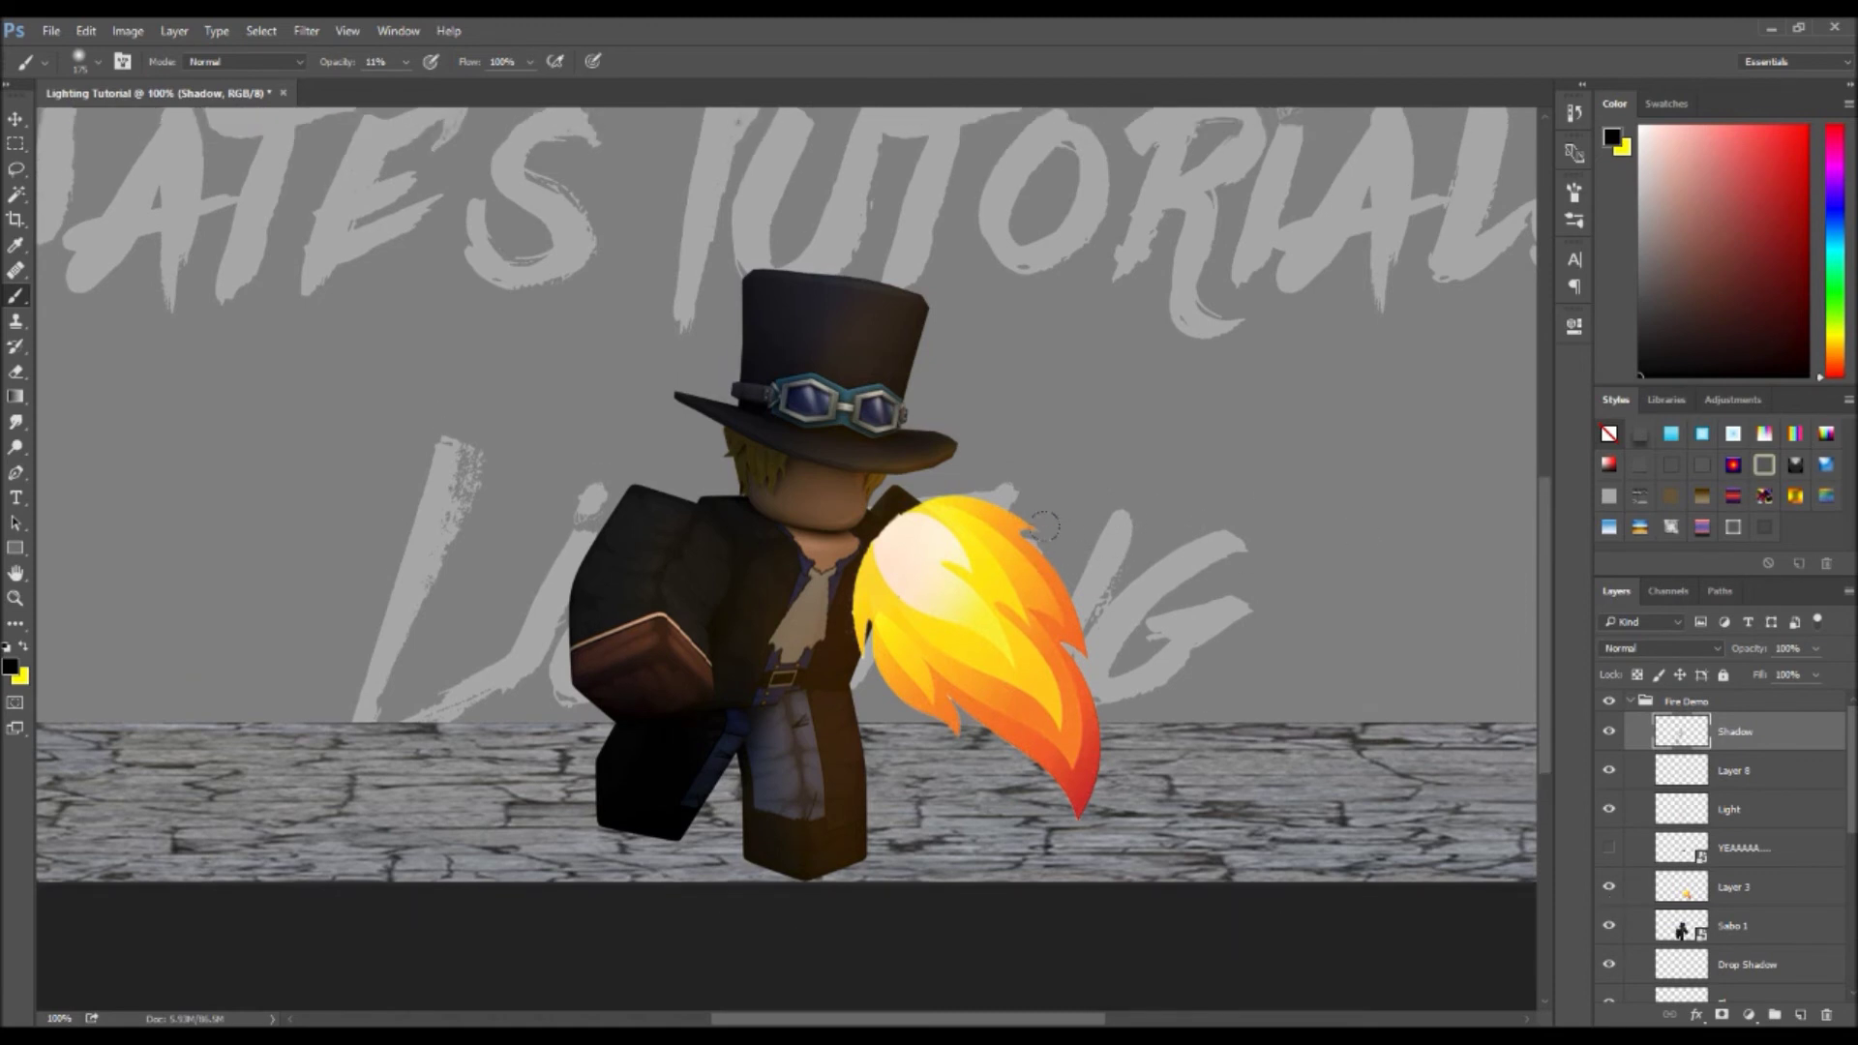
pyautogui.scroll(-5, 1137, 510)
pyautogui.scroll(-2, 1669, 891)
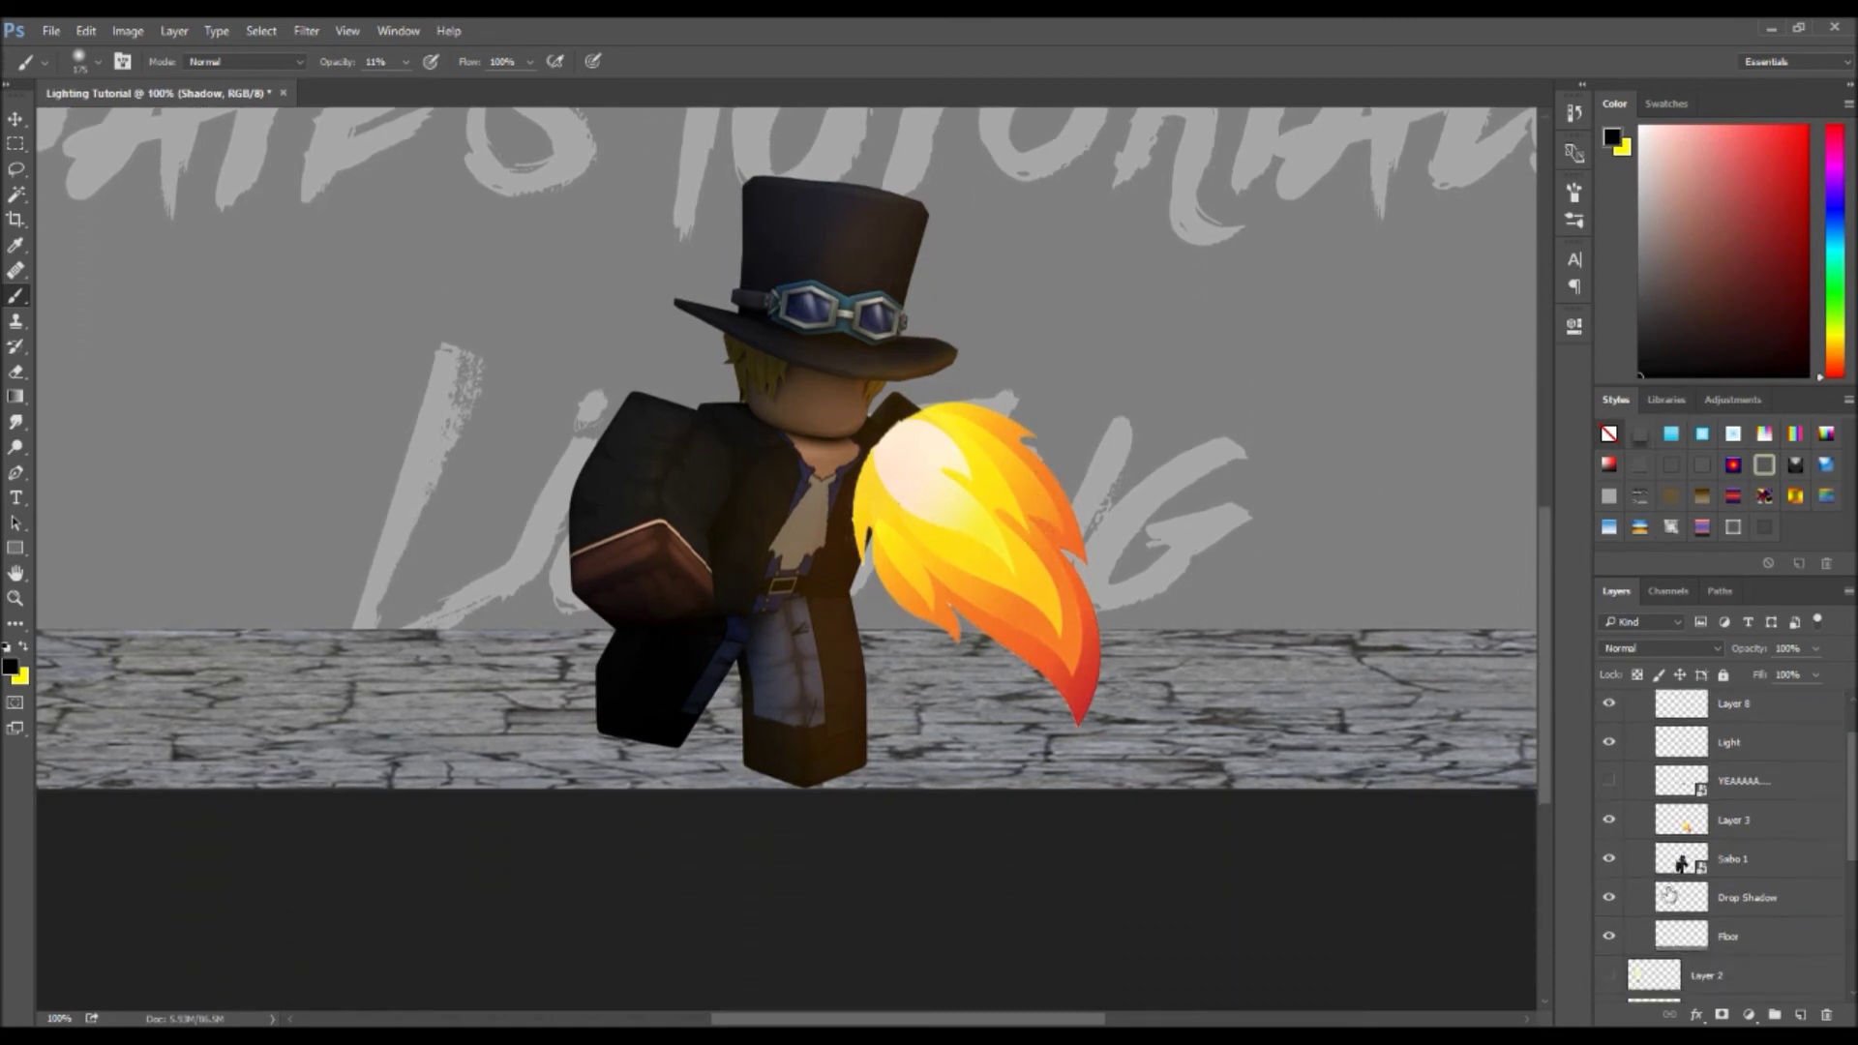
pyautogui.click(1636, 953)
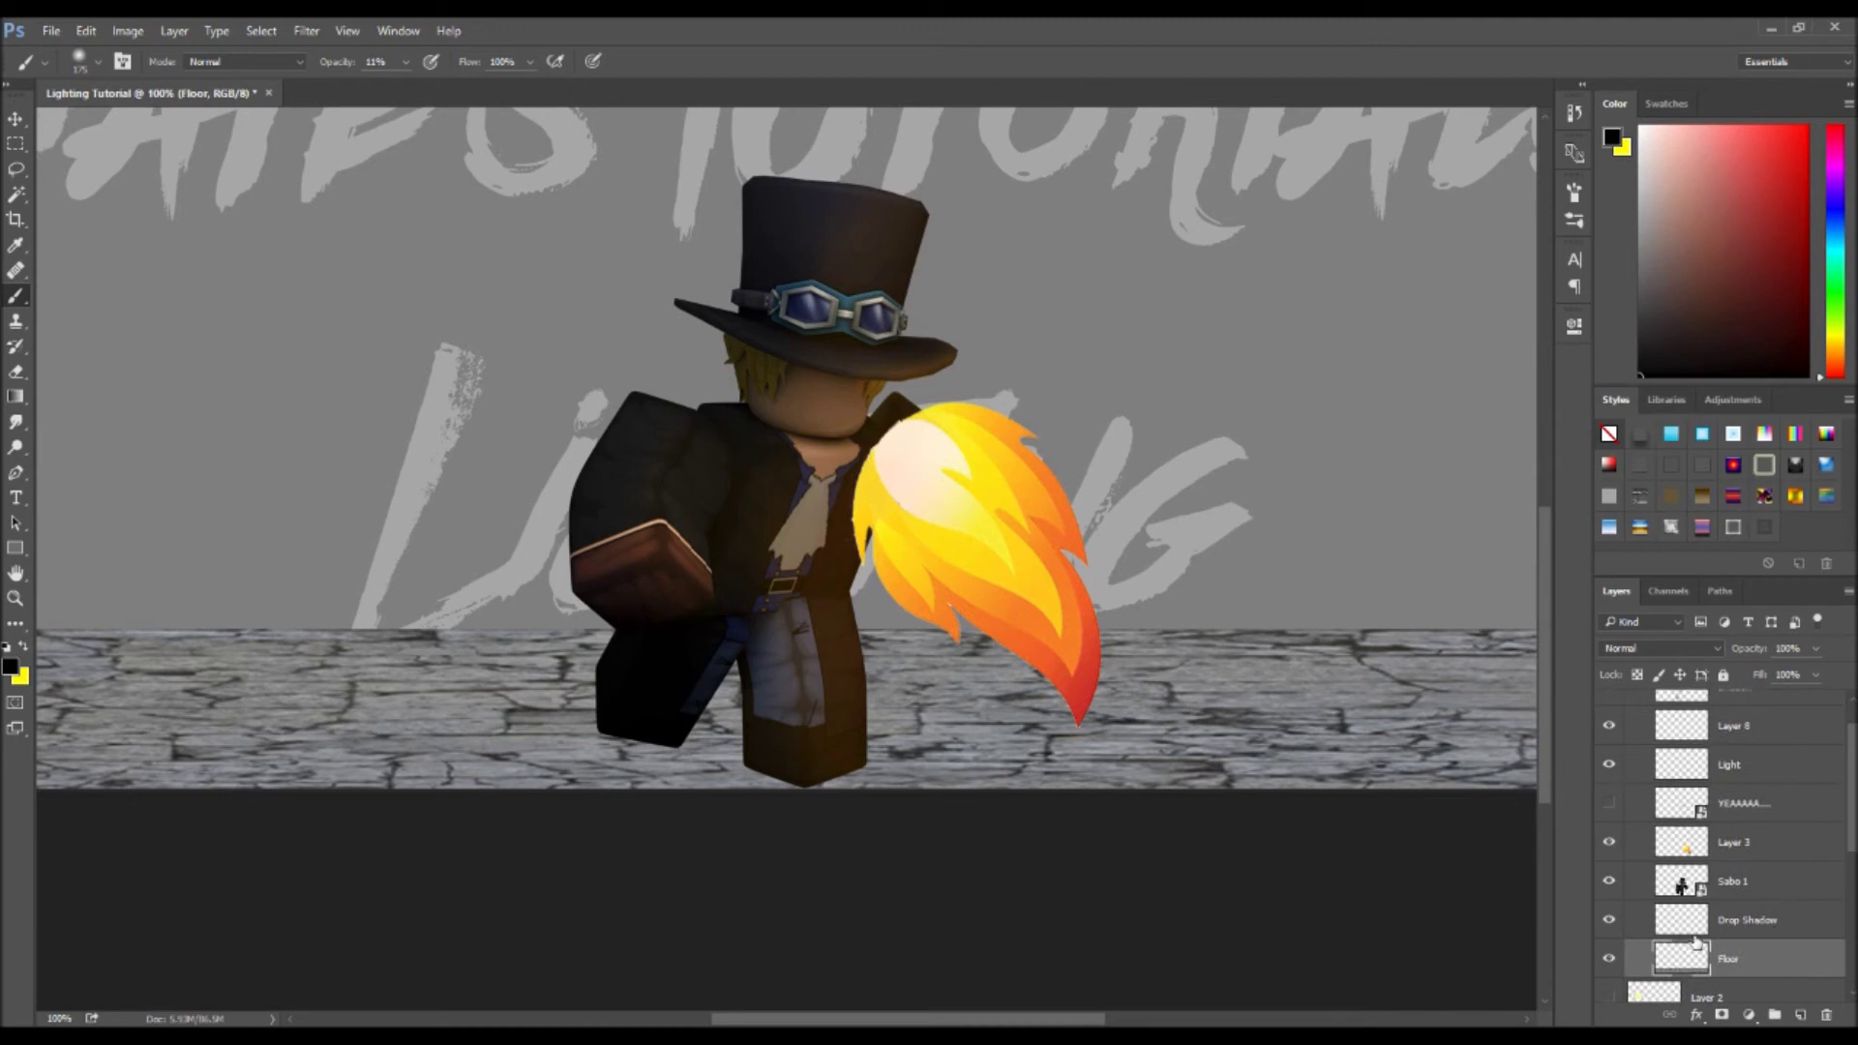
pyautogui.click(1752, 931)
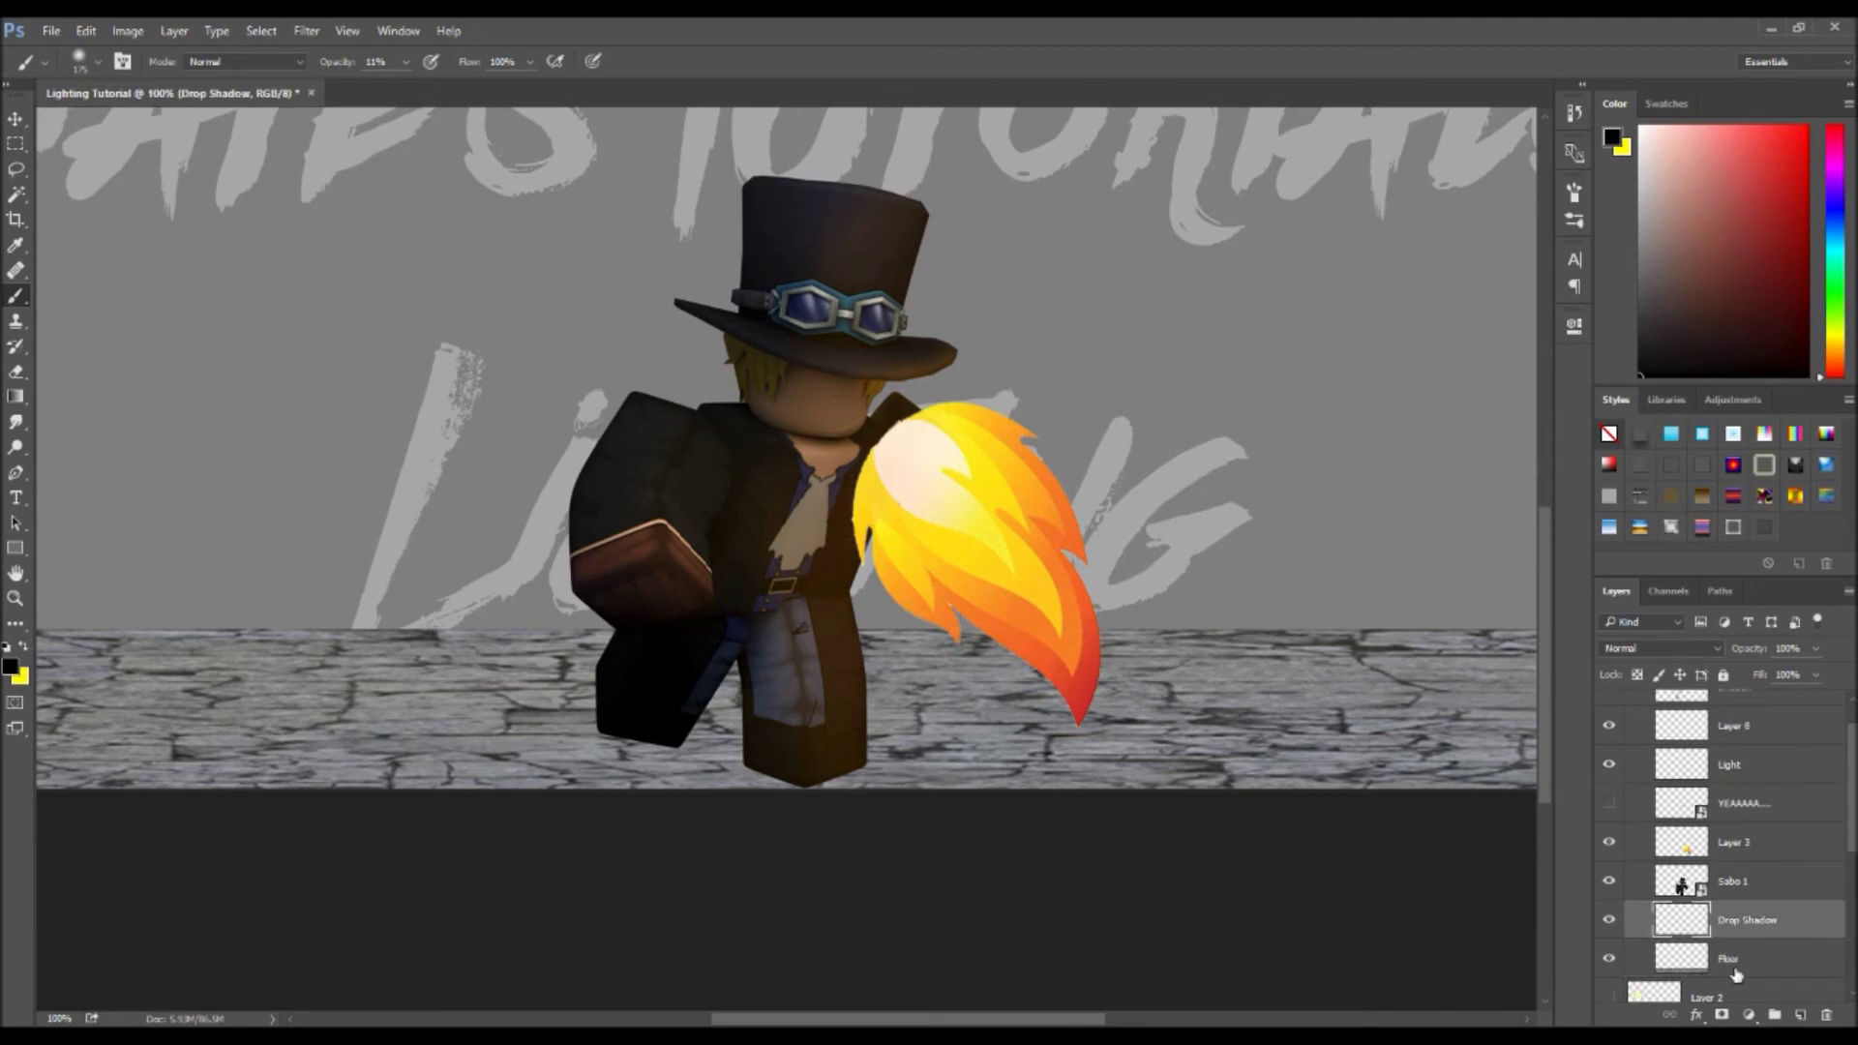
pyautogui.click(1725, 973)
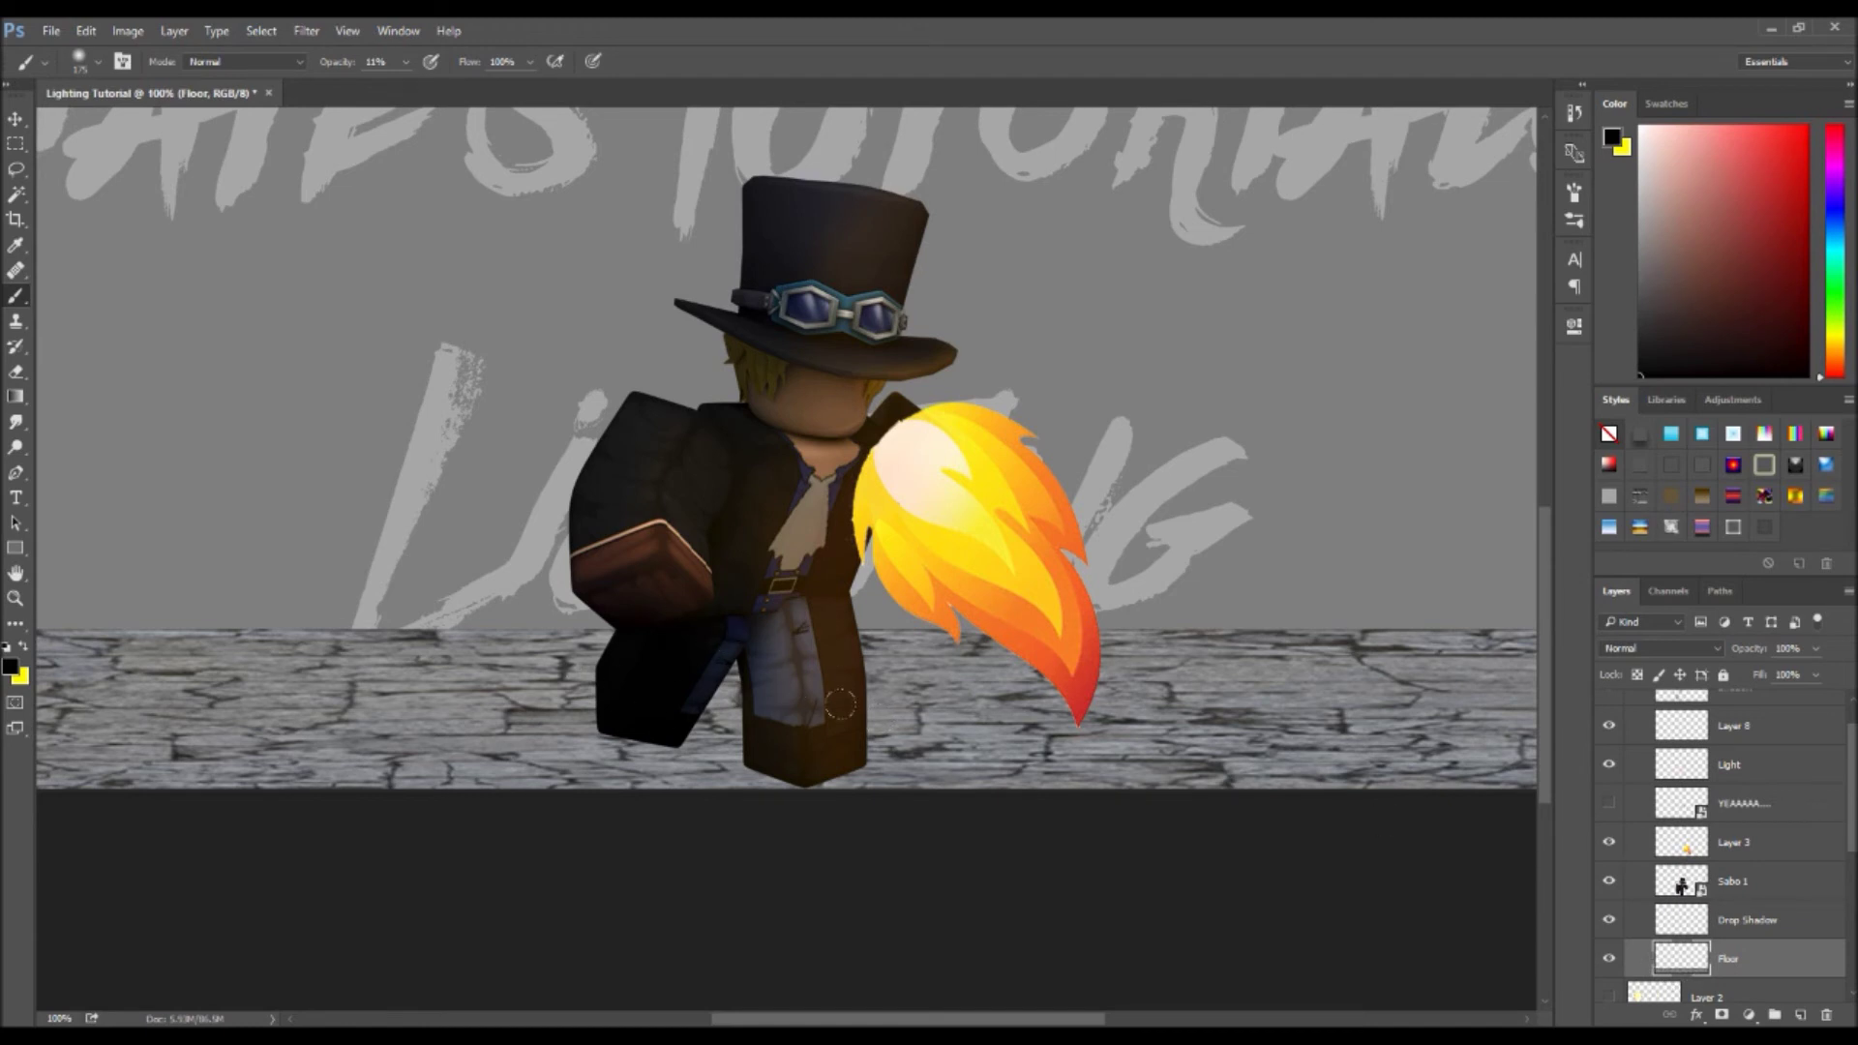
pyautogui.scroll(-1, 464, 691)
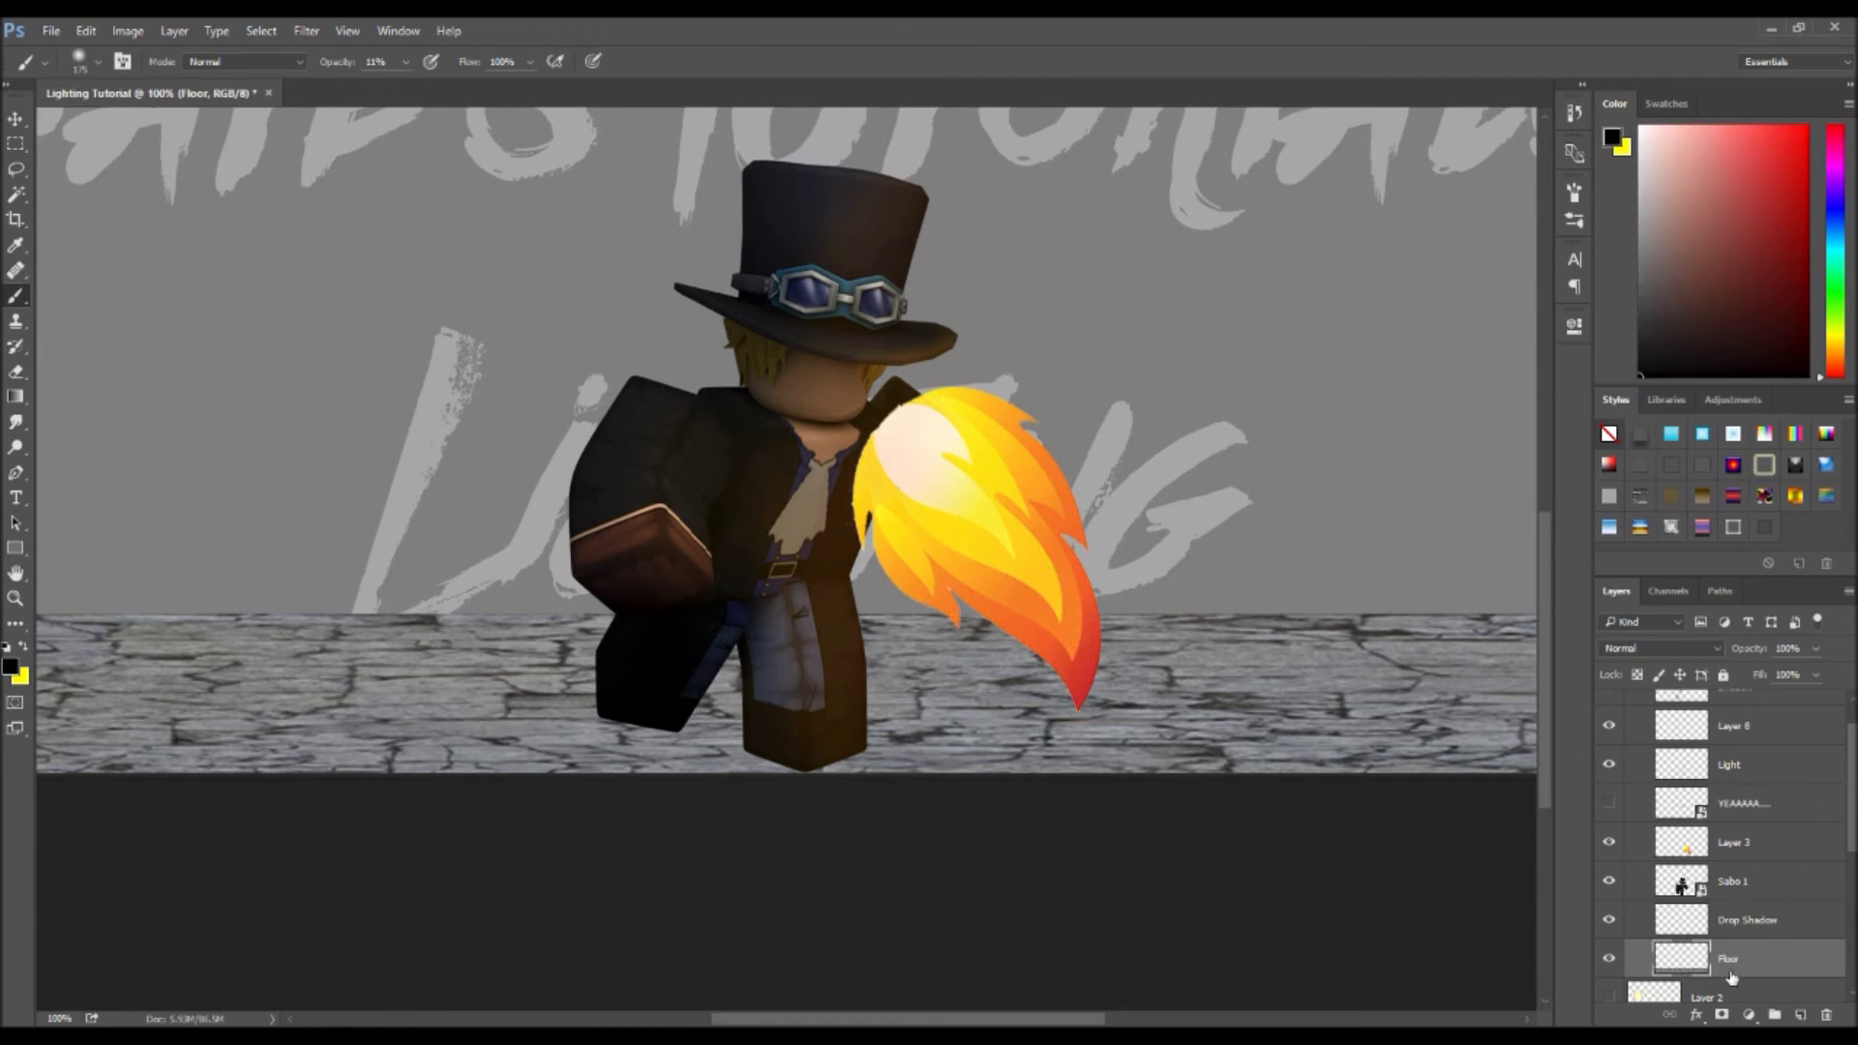
pyautogui.click(1752, 925)
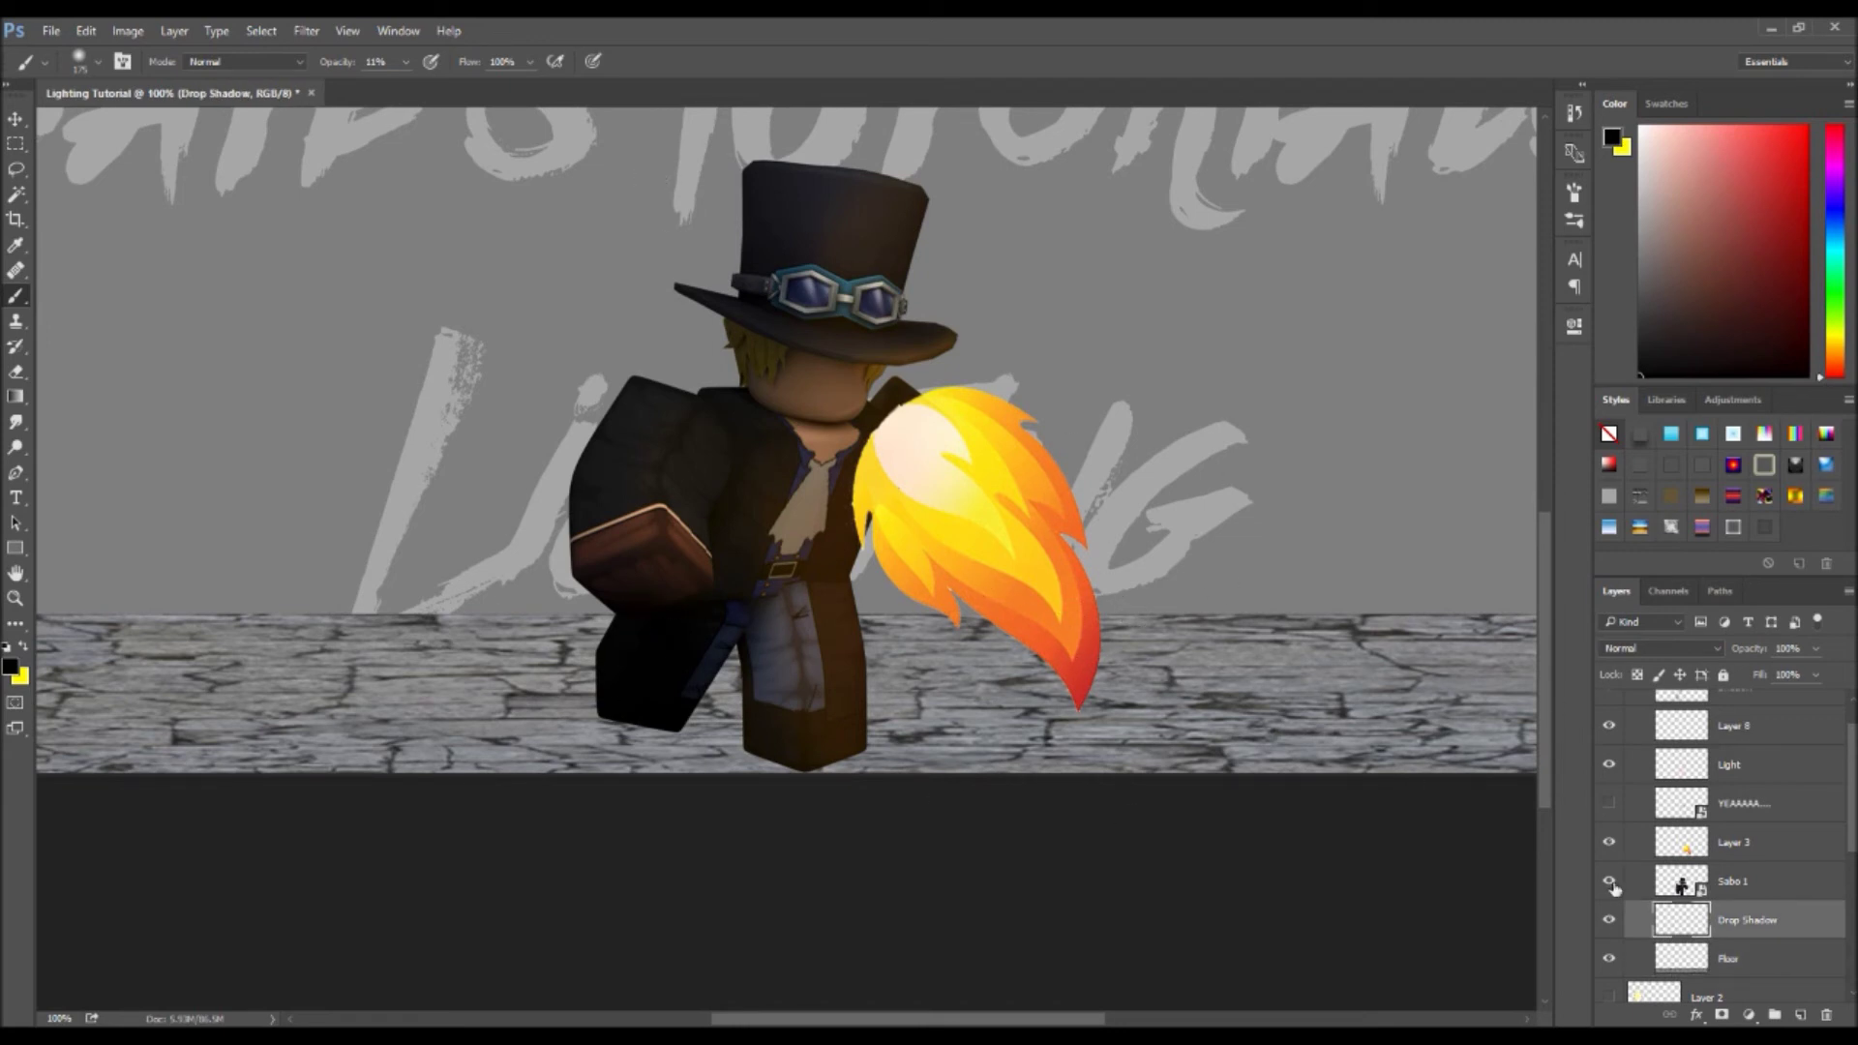
# - Fill Sabo 1's outline with solid black on the Drop Shadow layer
pyautogui.keyDown('ctrl'); pyautogui.click(1682, 880); pyautogui.keyUp('ctrl')
pyautogui.scroll(4, 1006, 619)
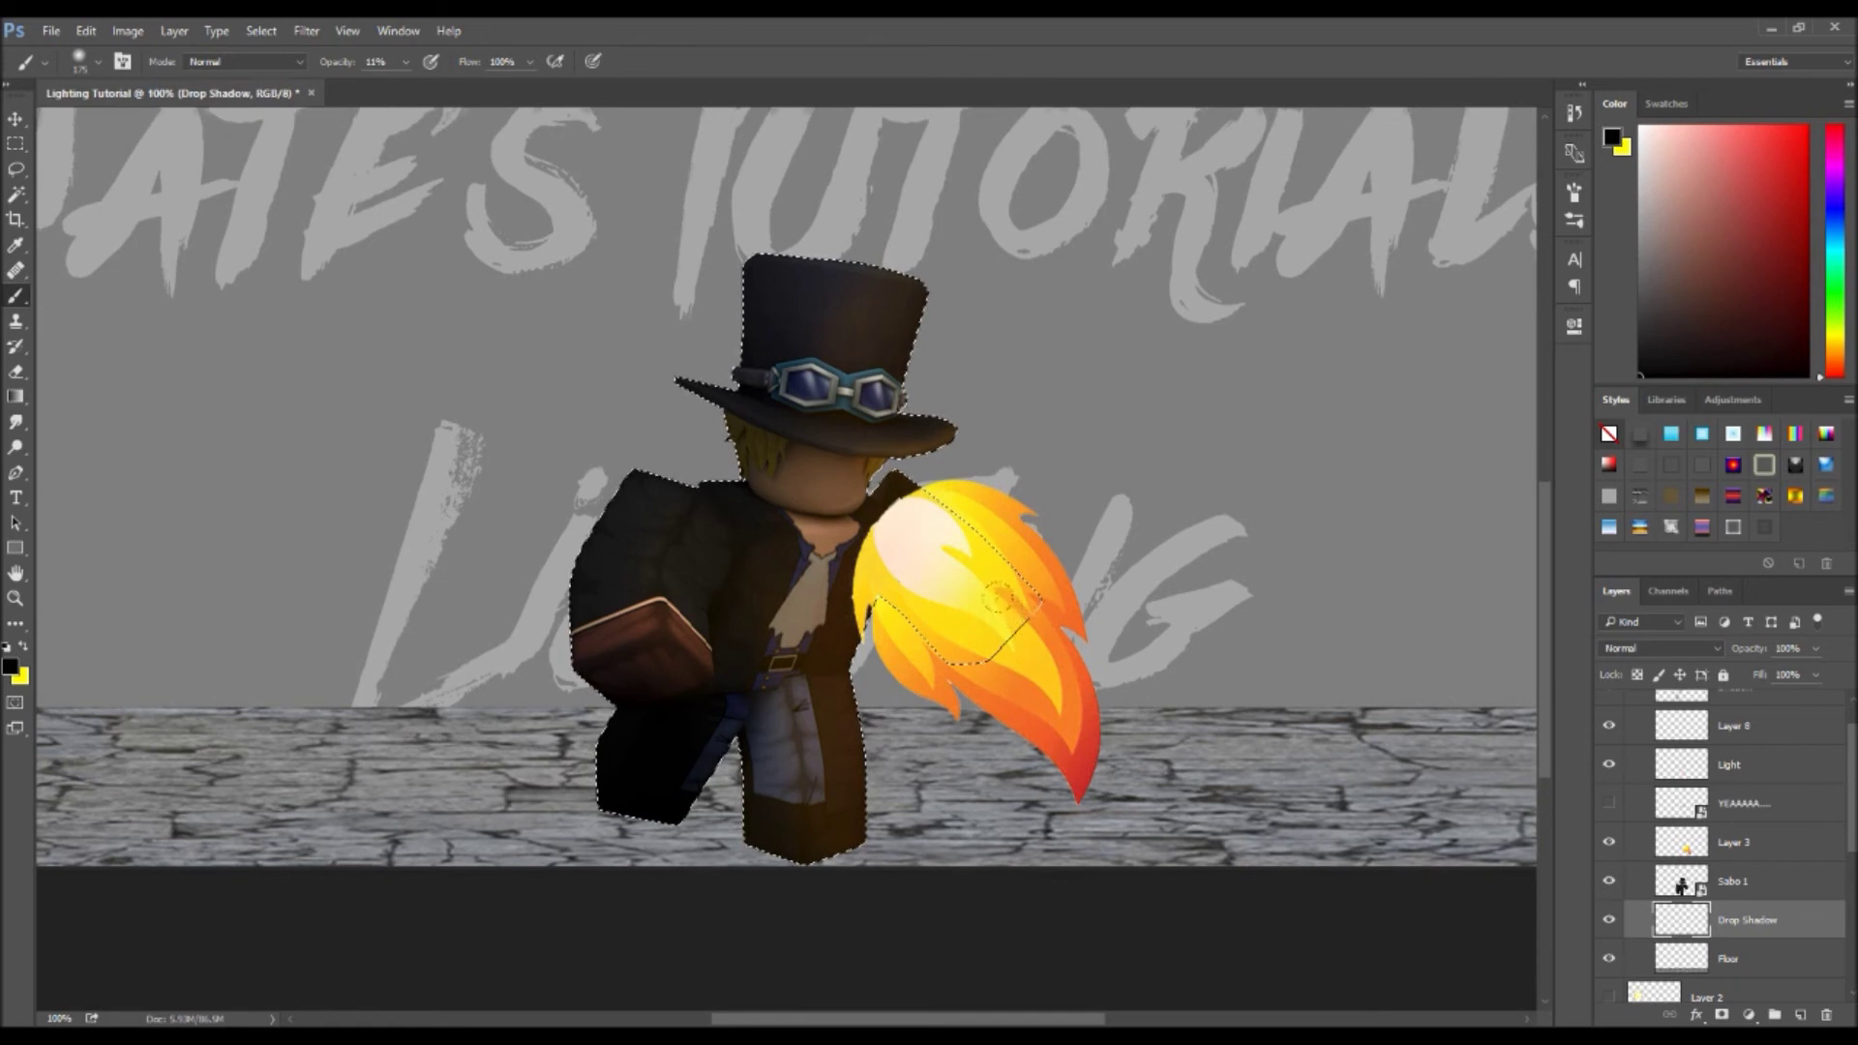
pyautogui.scroll(-2, 1684, 847)
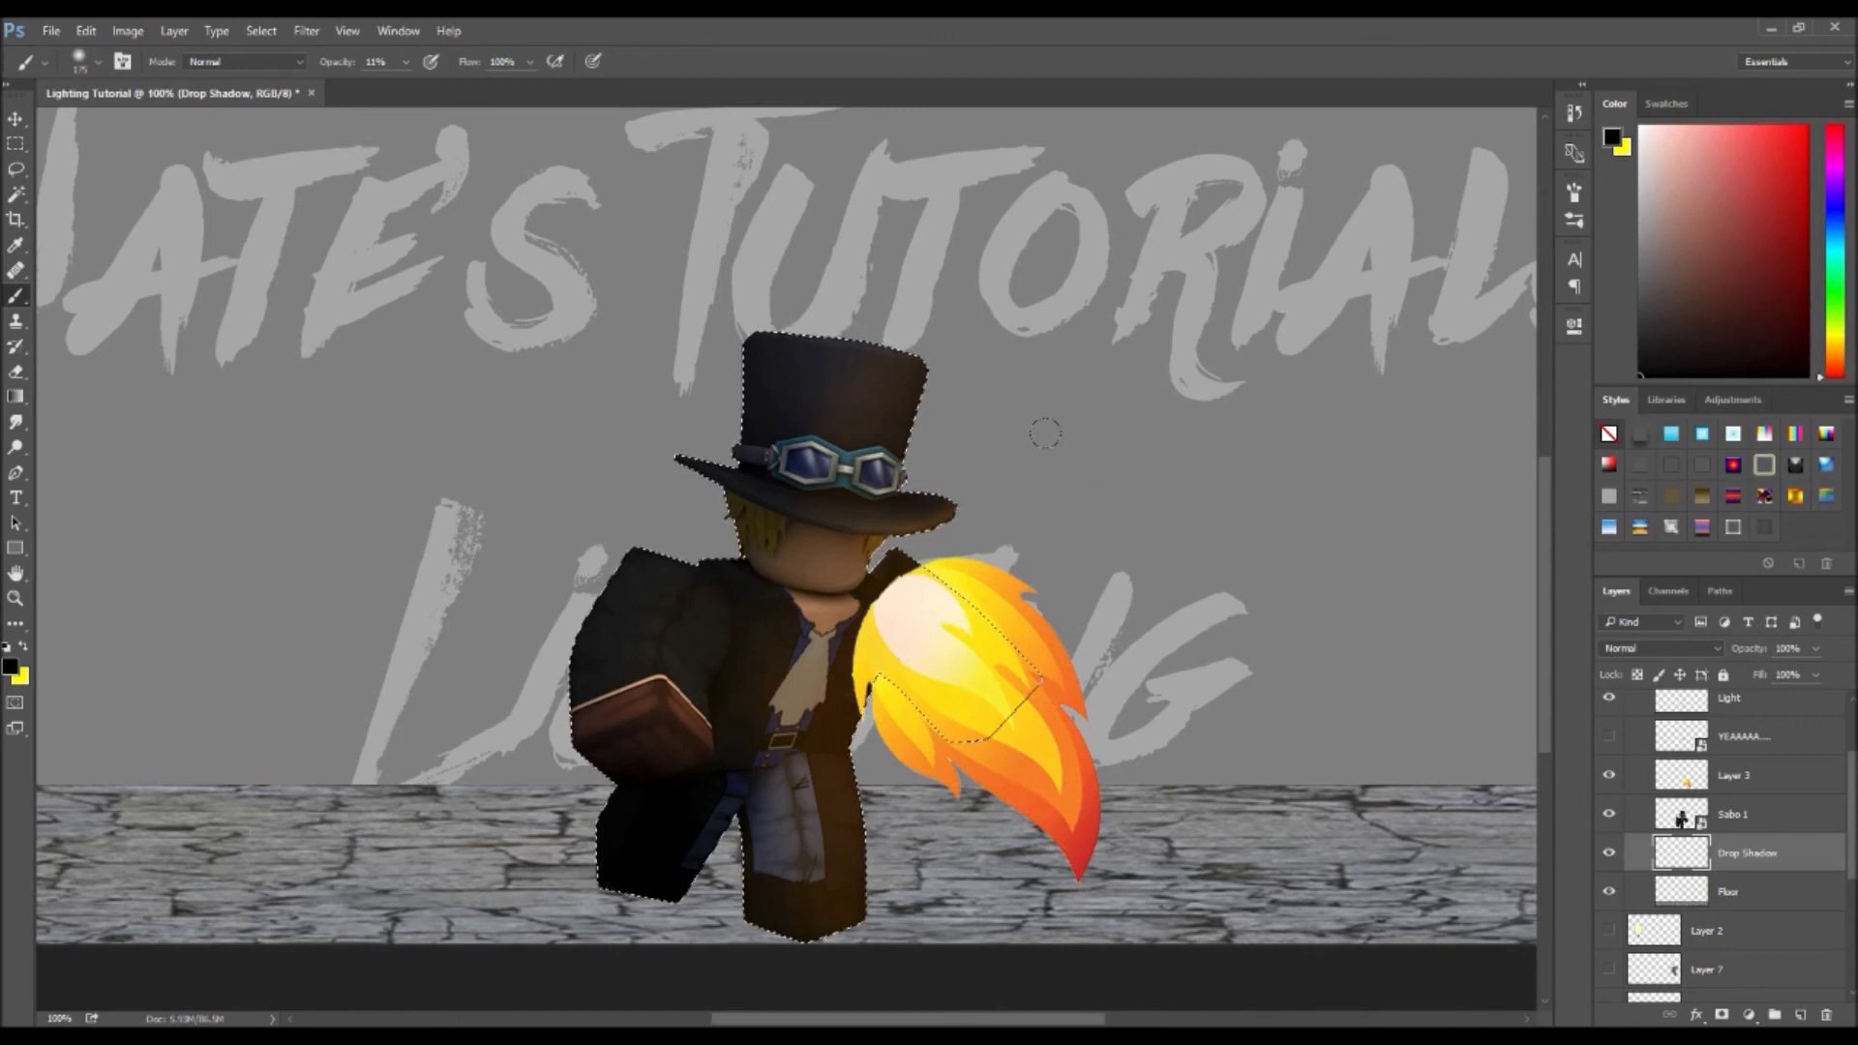
pyautogui.hotkey('shift', 'F5')
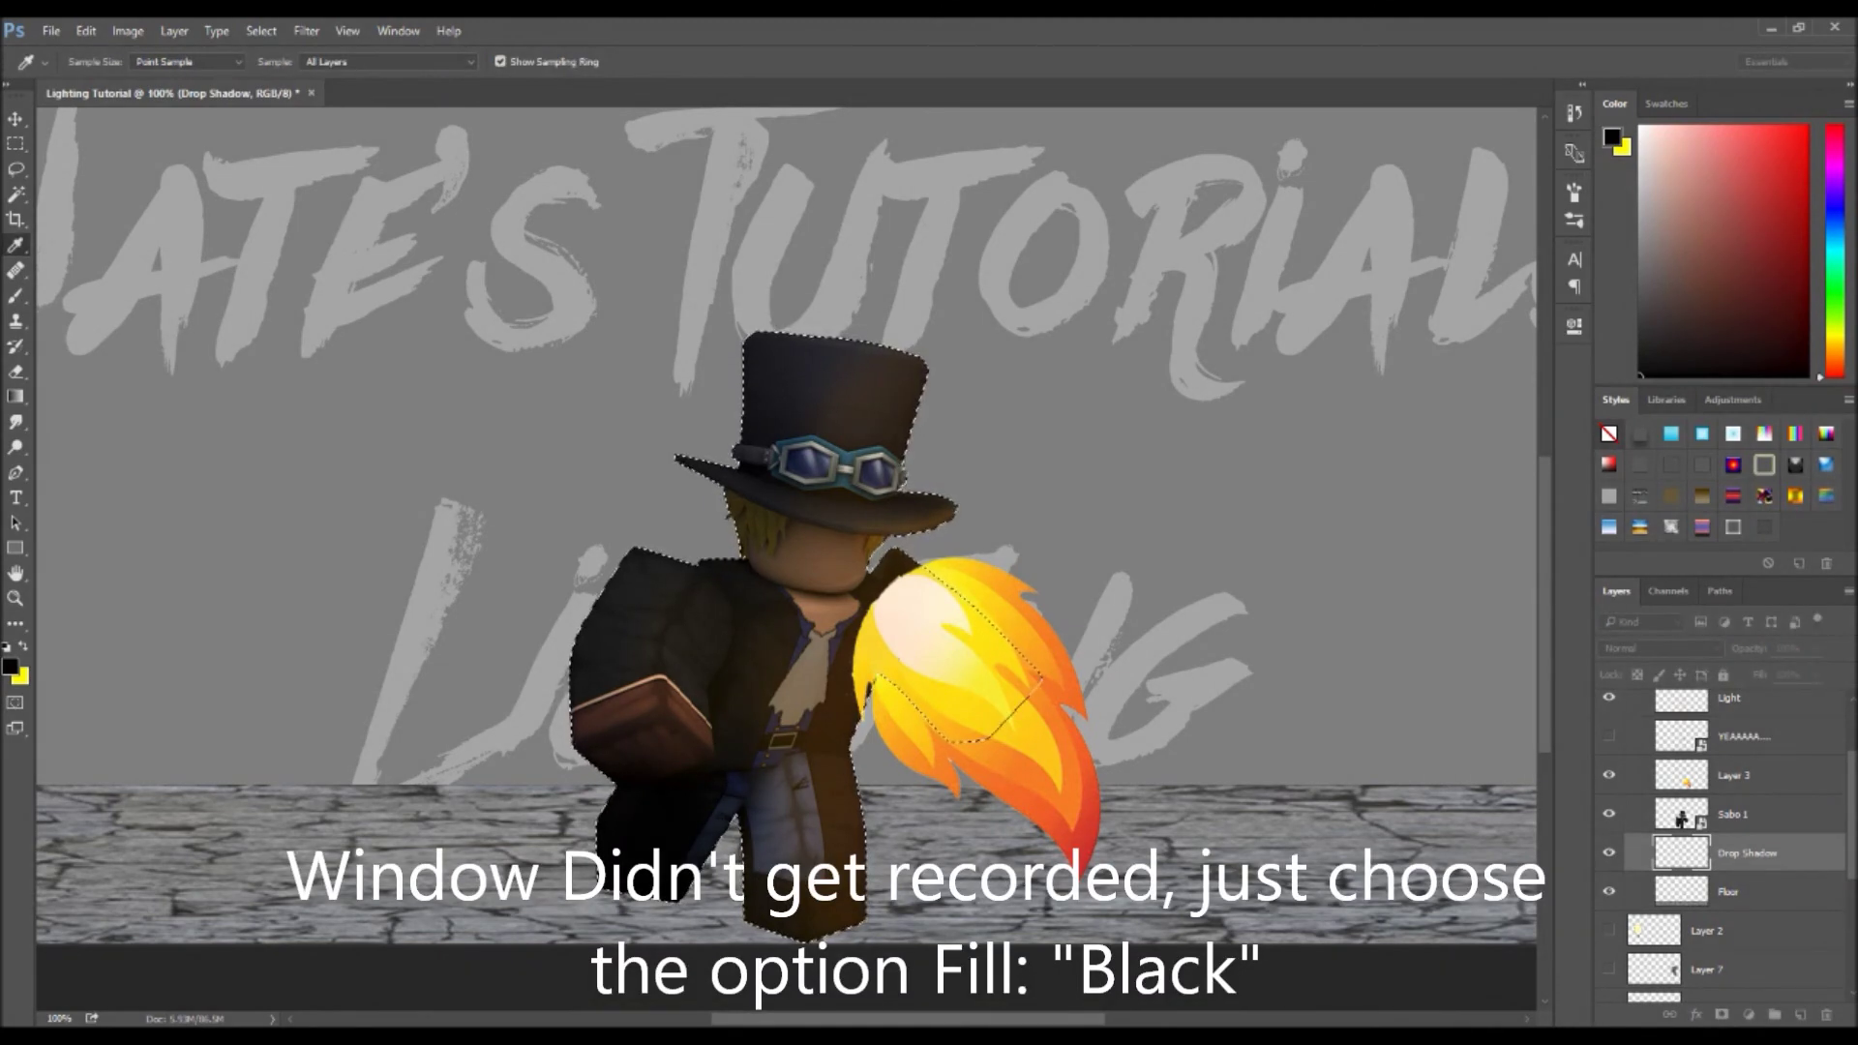
pyautogui.press('Return')
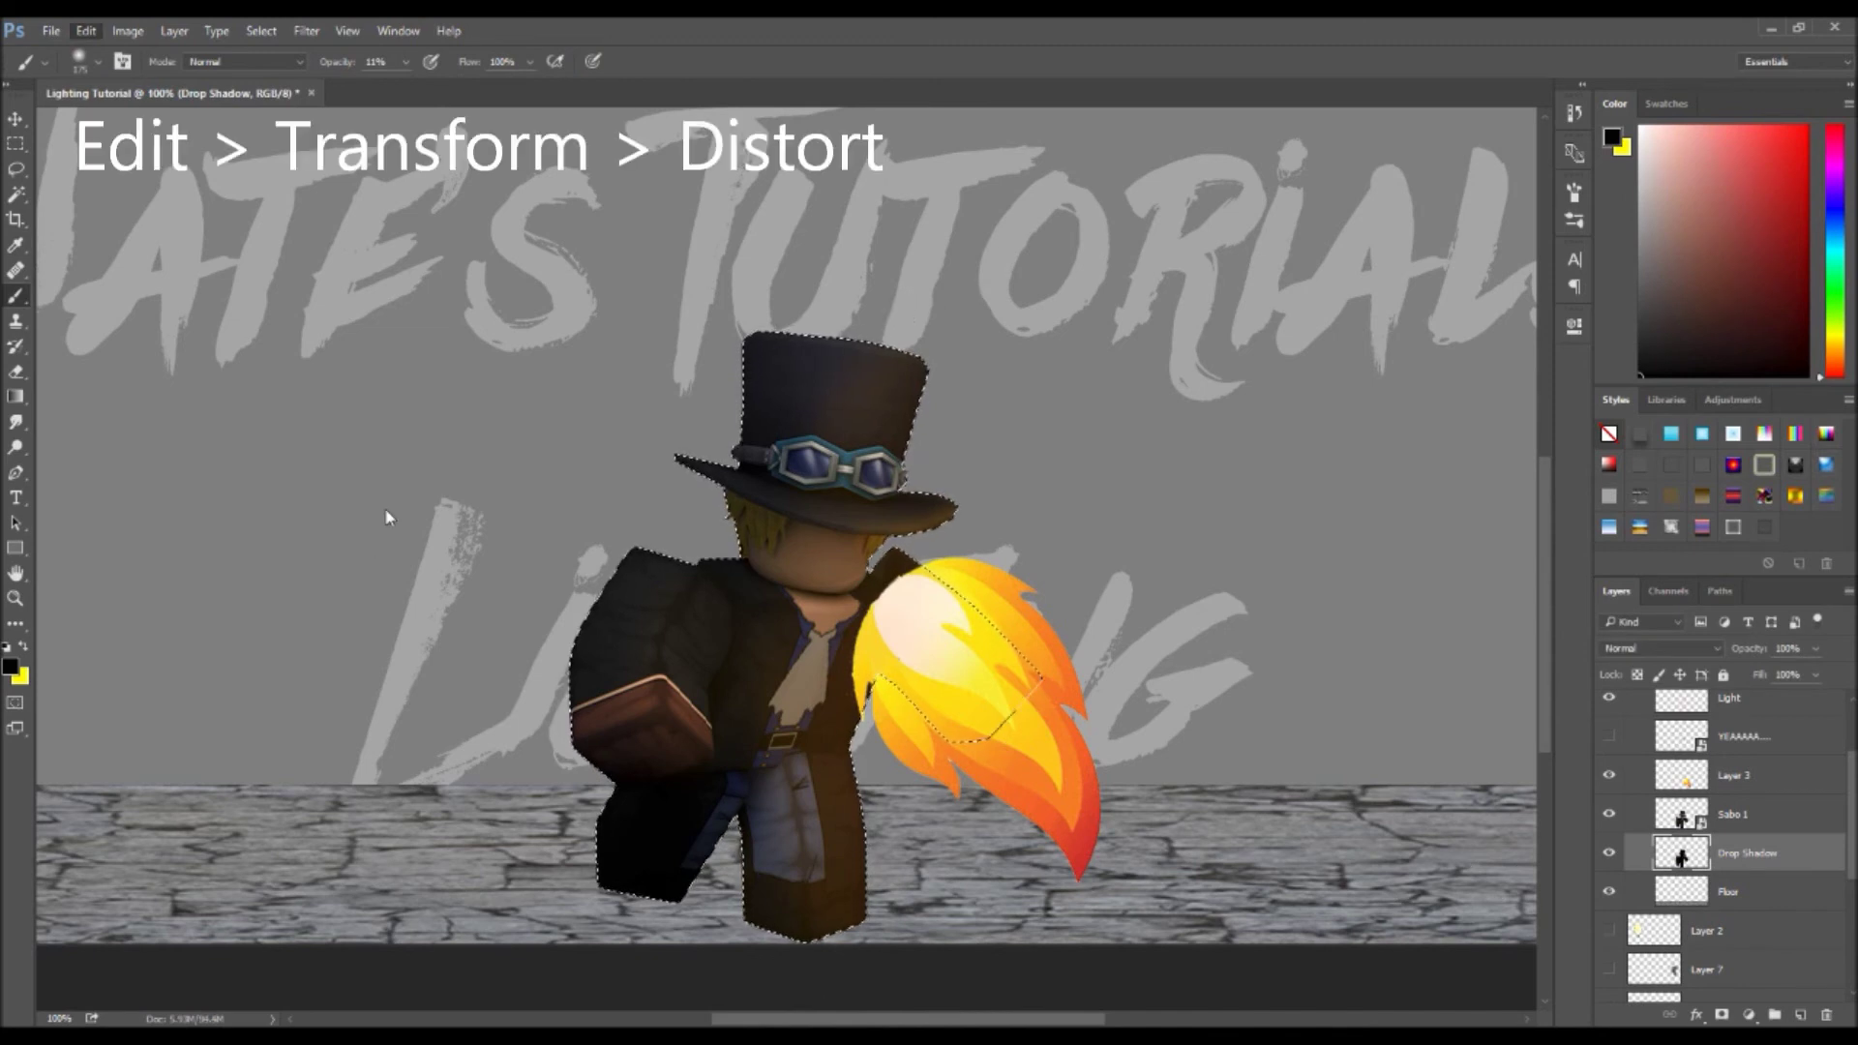
# - Distort the black silhouette flat onto the floor, slanting it out to the left
pyautogui.click(387, 518)
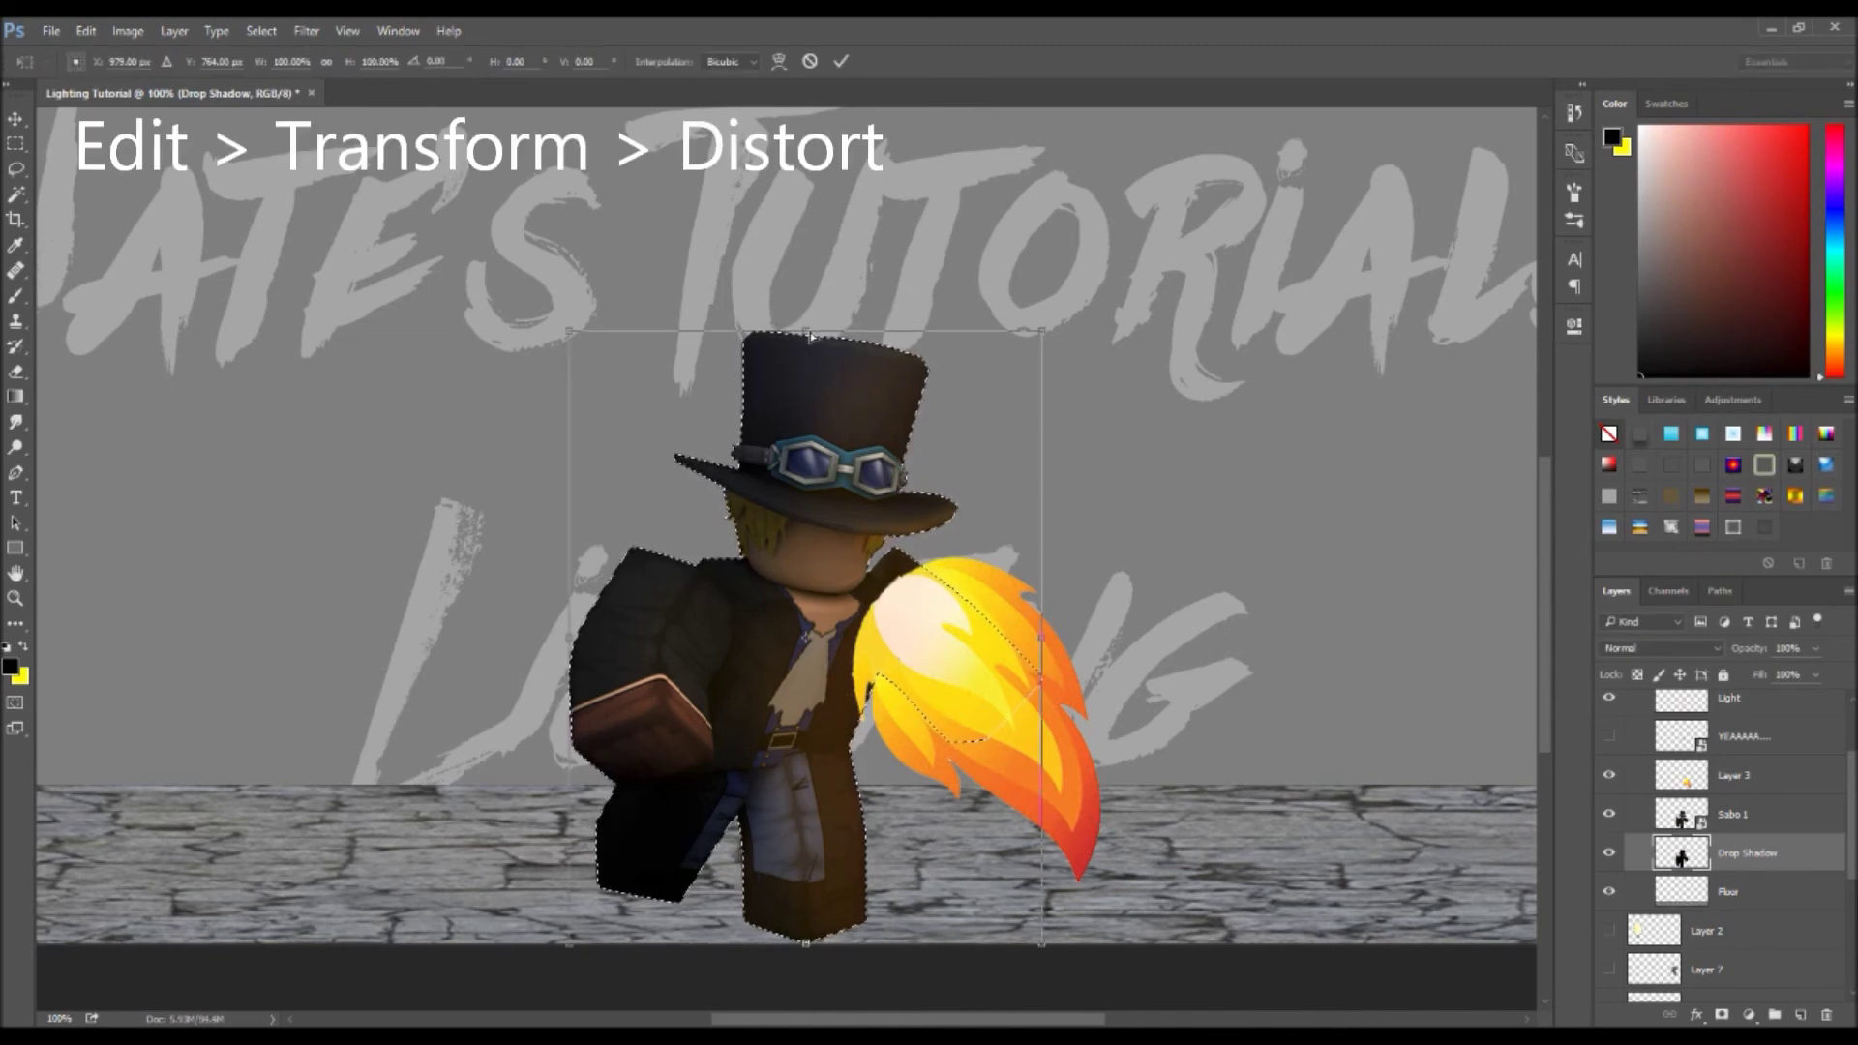
pyautogui.moveTo(803, 336); pyautogui.dragTo(436, 794)
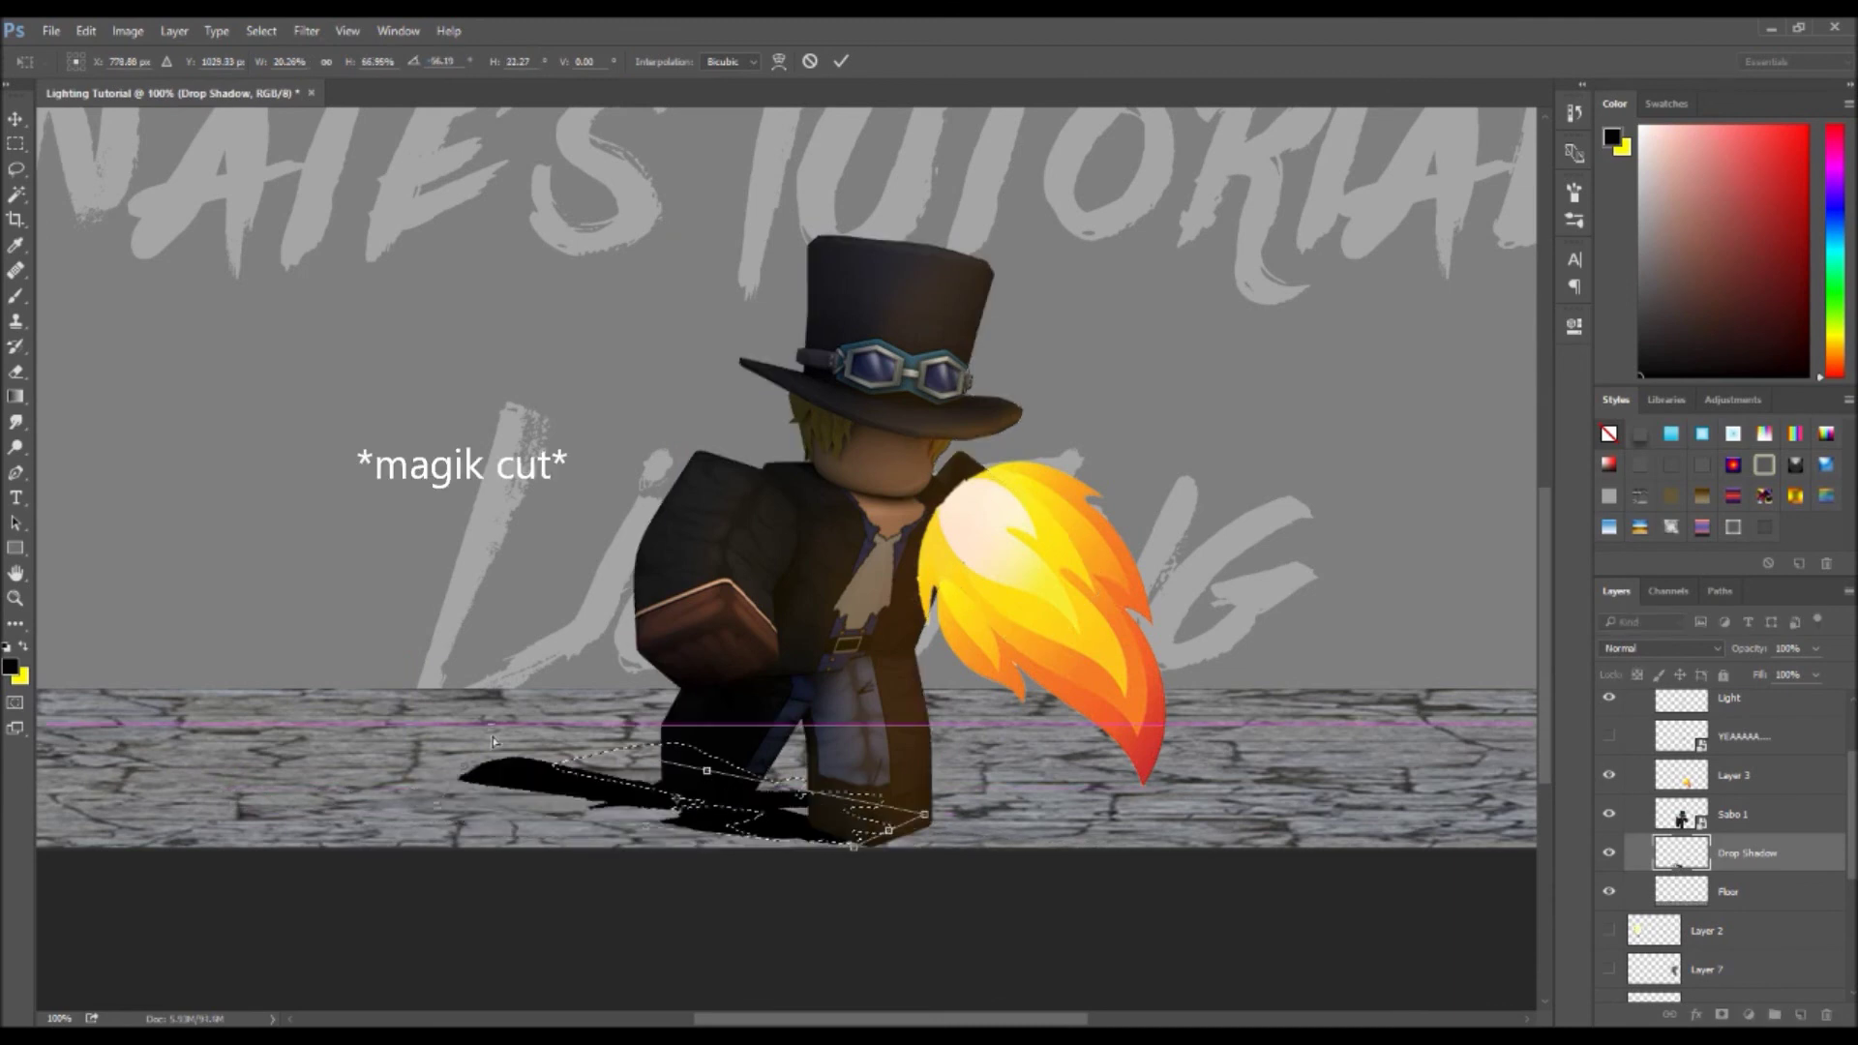
pyautogui.moveTo(492, 736)
pyautogui.mouseDown()
pyautogui.moveTo(475, 747)
pyautogui.moveTo(519, 733)
pyautogui.mouseUp()
pyautogui.press('Return')
pyautogui.press('b')
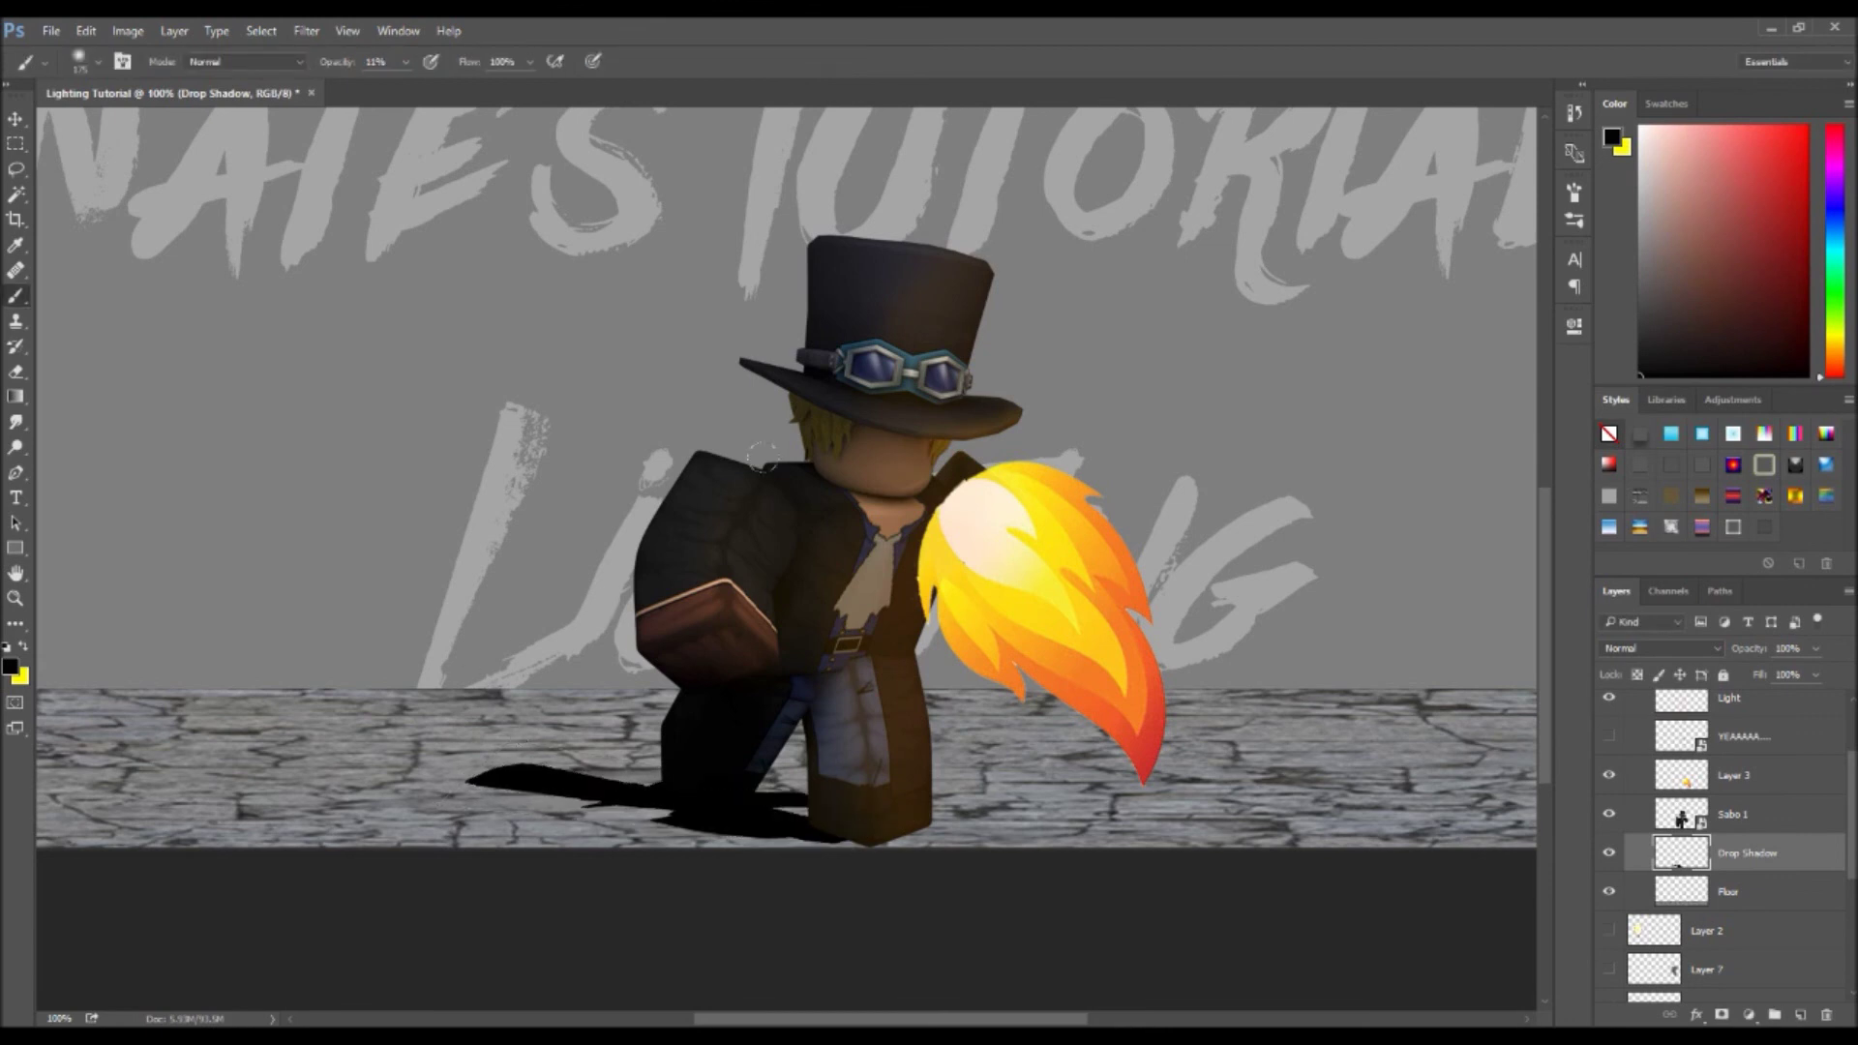
# - Start a free transform on the drop shadow, then cancel it, leaving the shadow unchanged
pyautogui.hotkey('ctrl', 't')
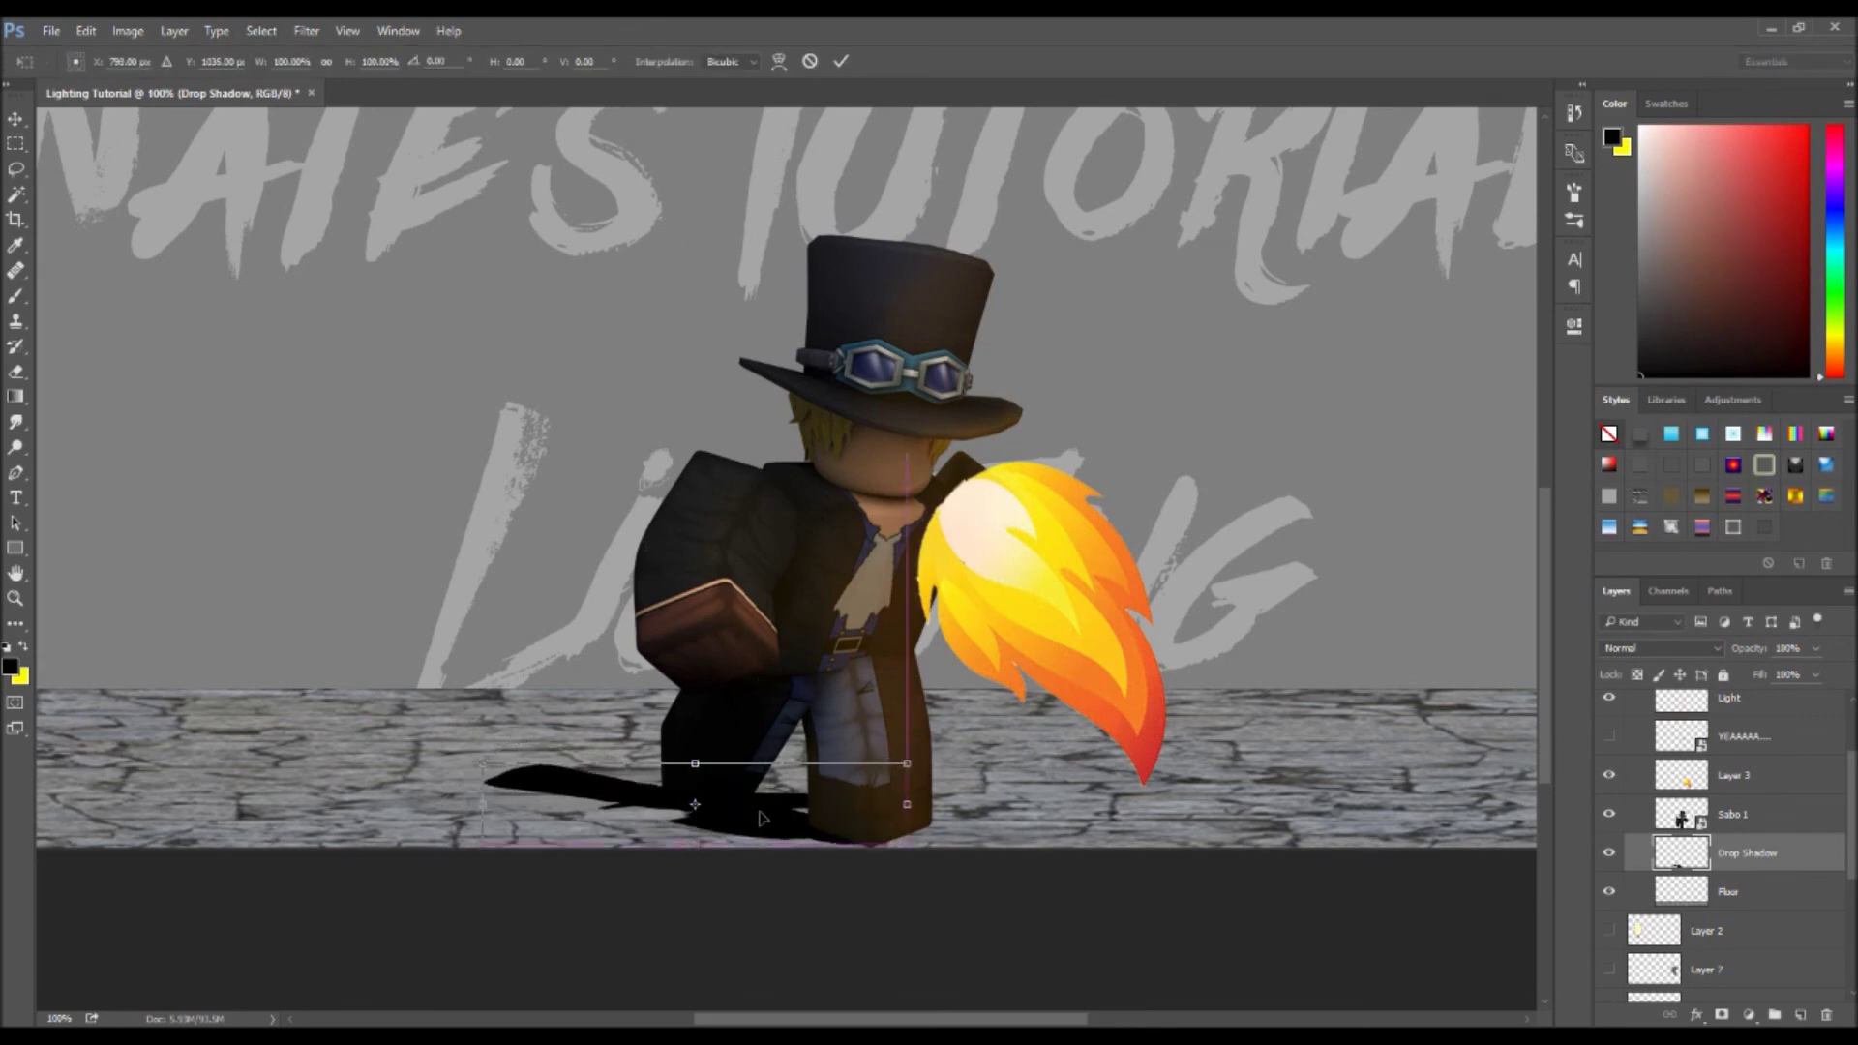
pyautogui.press('Escape')
pyautogui.press('b')
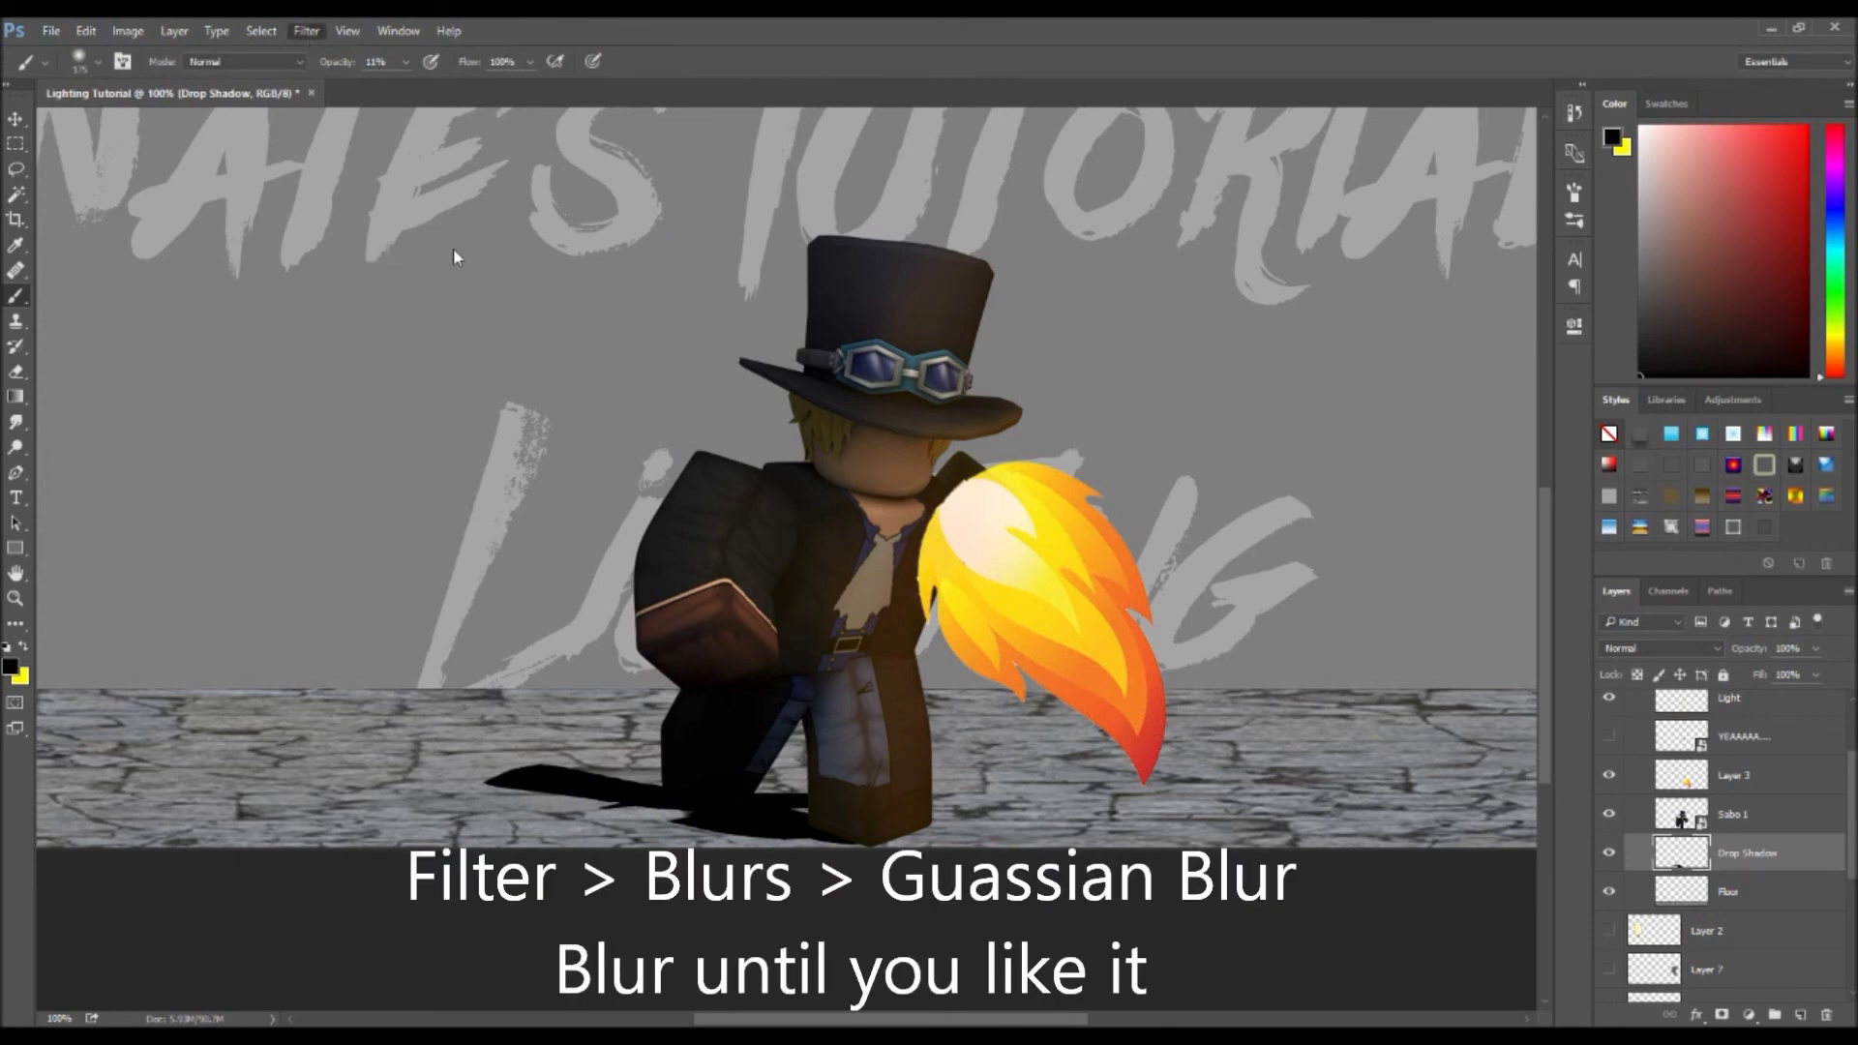
pyautogui.press('space')
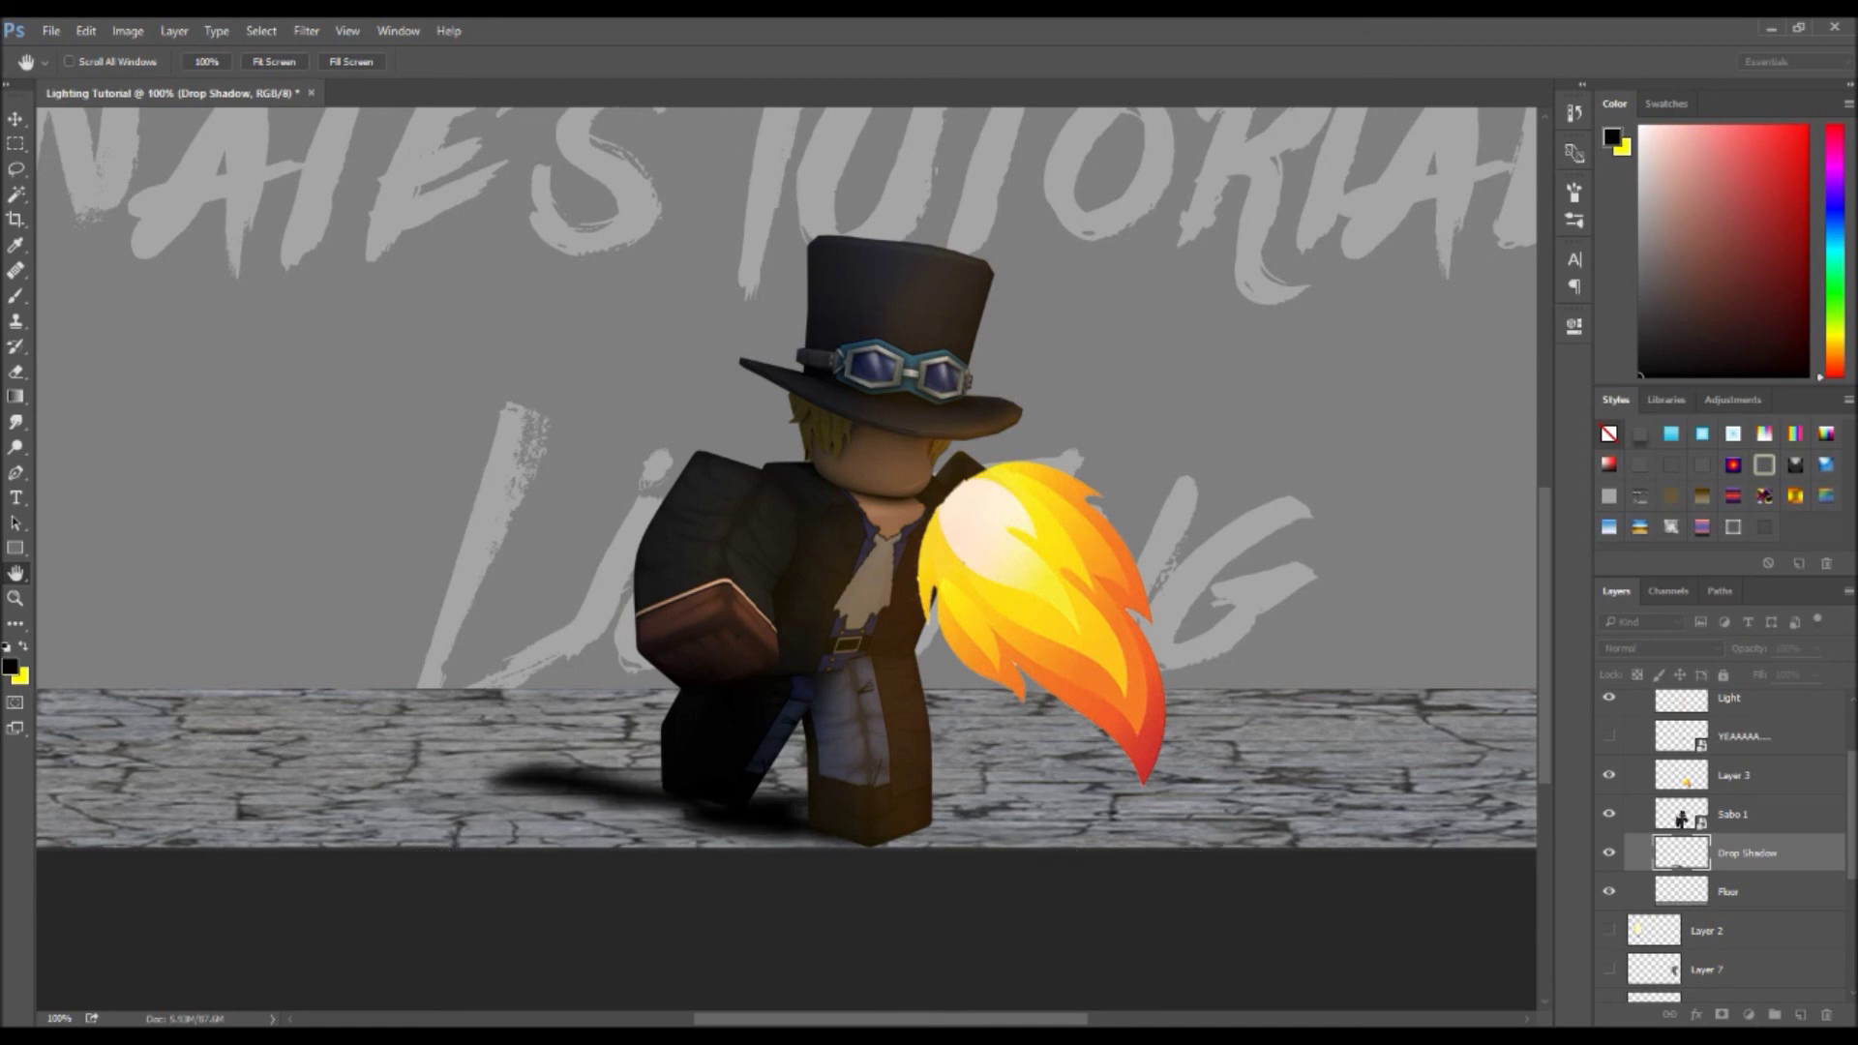
# - Set the Drop Shadow layer to 85% opacity, then enlarge it and narrow its left side
pyautogui.press('b')
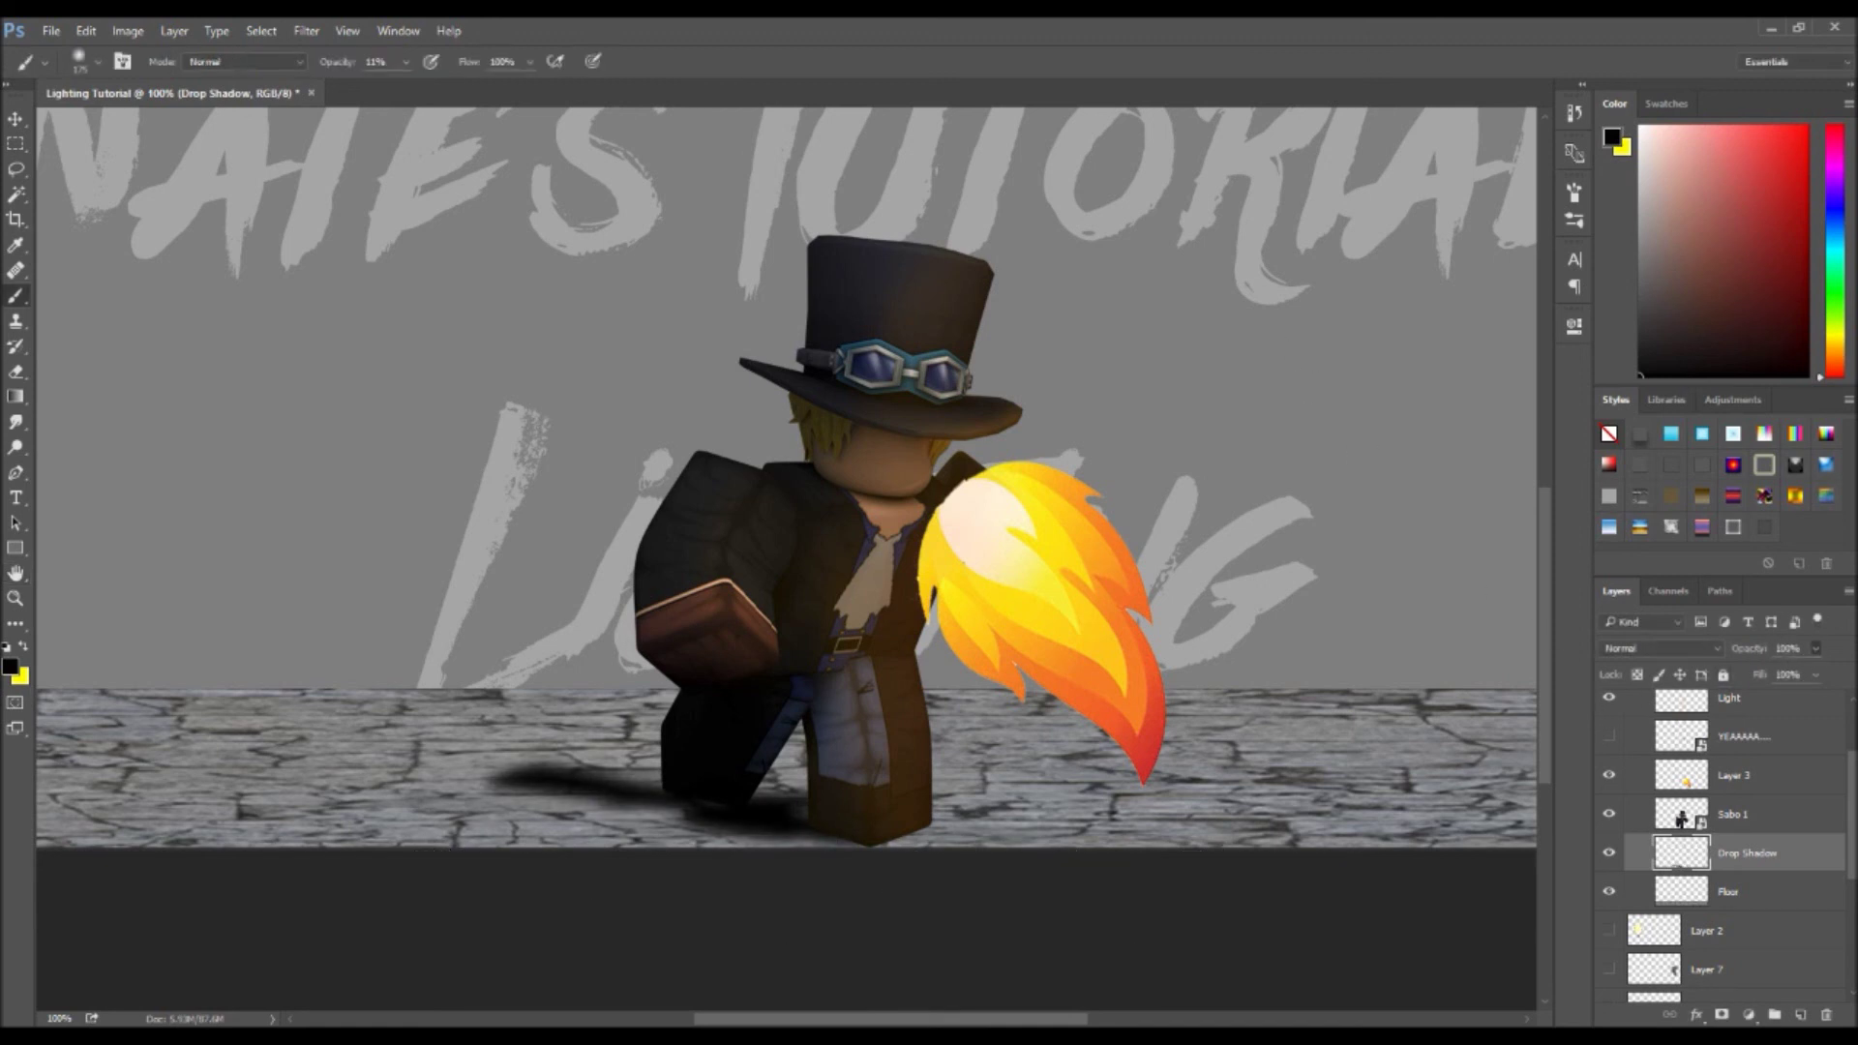
pyautogui.moveTo(1748, 648)
pyautogui.mouseDown()
pyautogui.moveTo(1732, 648)
pyautogui.moveTo(1758, 648)
pyautogui.mouseUp()
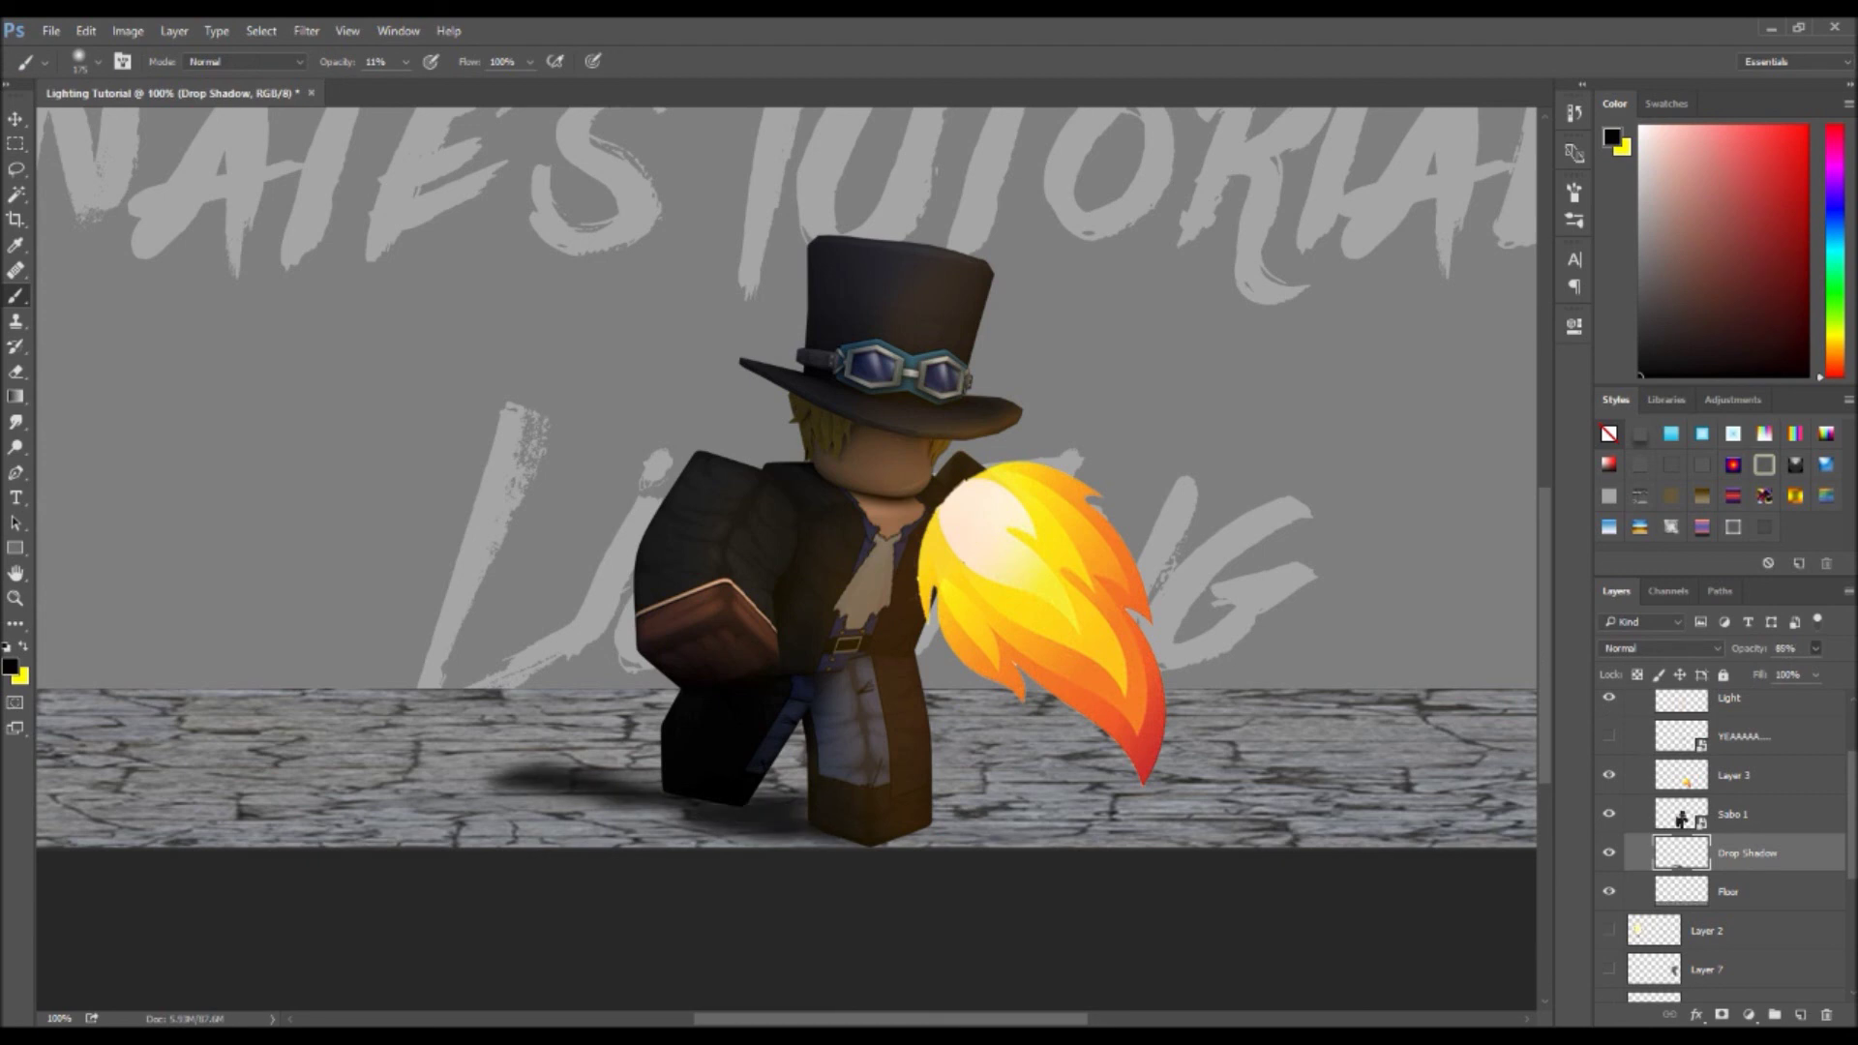
pyautogui.hotkey('ctrl', 't')
pyautogui.moveTo(924, 753); pyautogui.dragTo(812, 809)
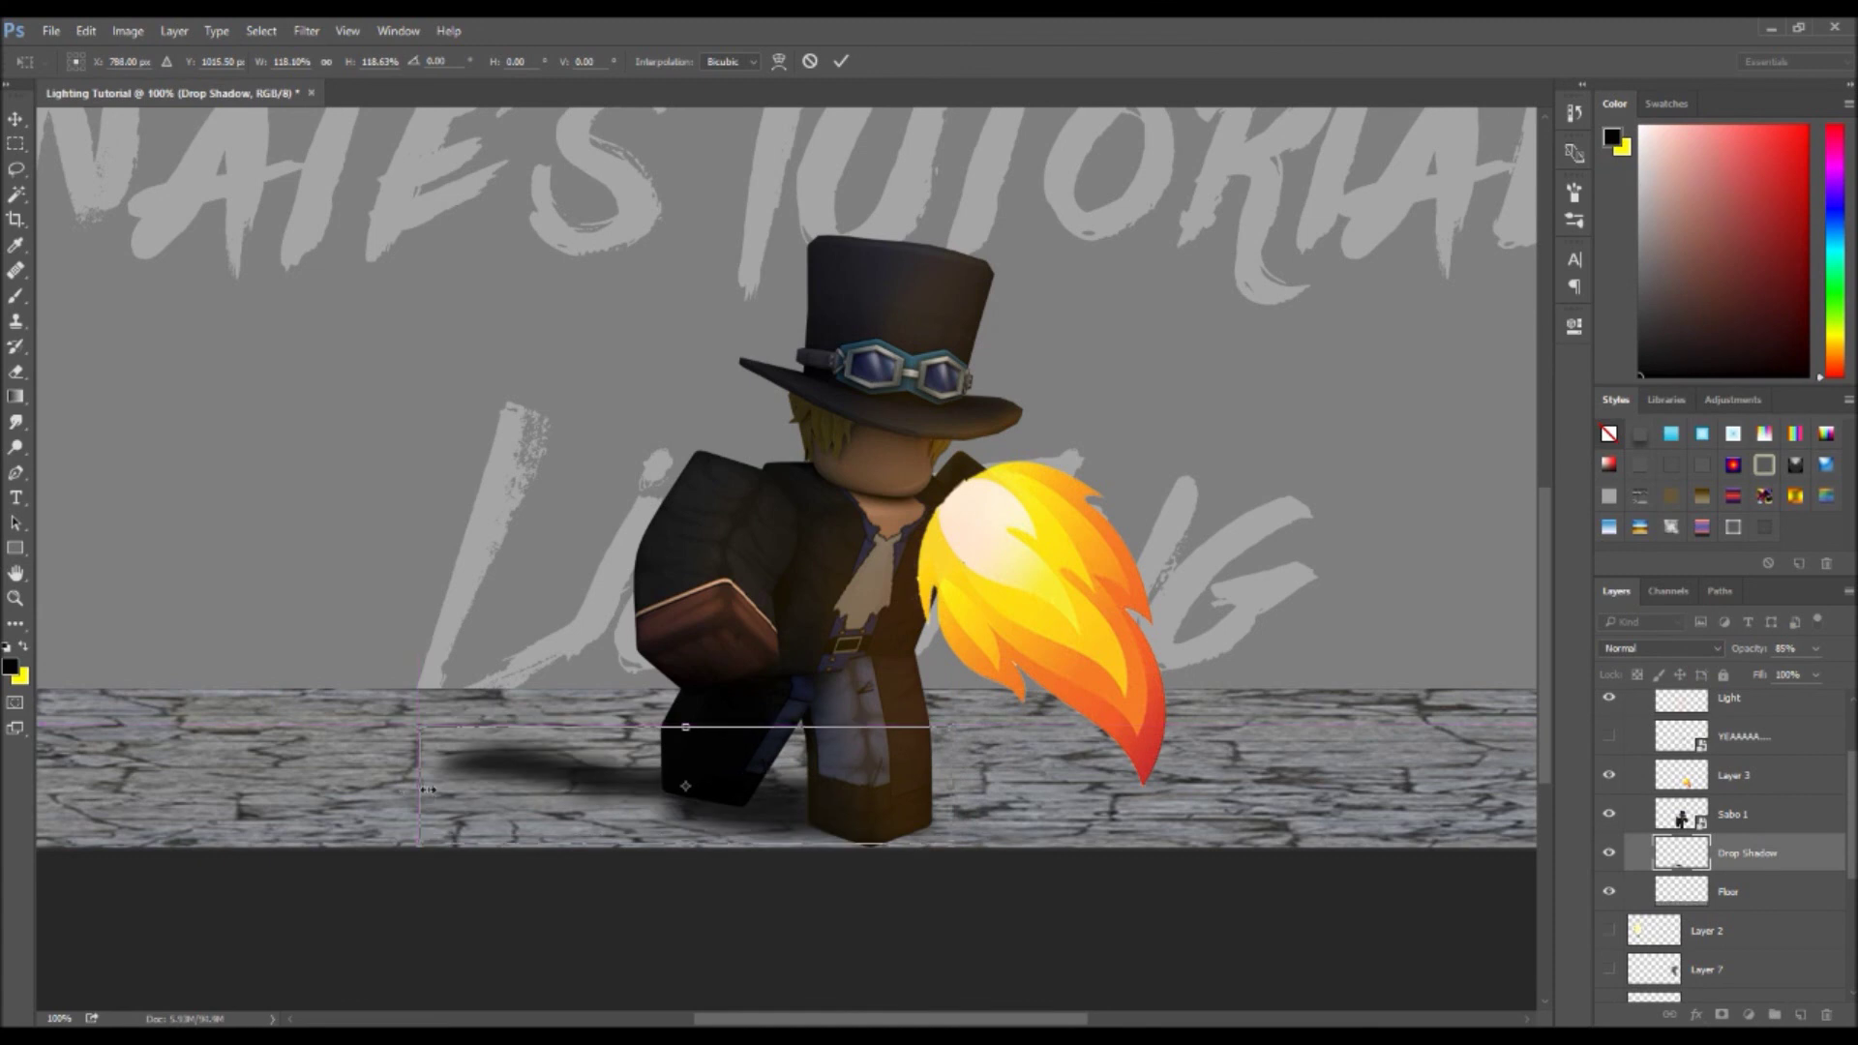
pyautogui.moveTo(428, 790); pyautogui.dragTo(466, 790)
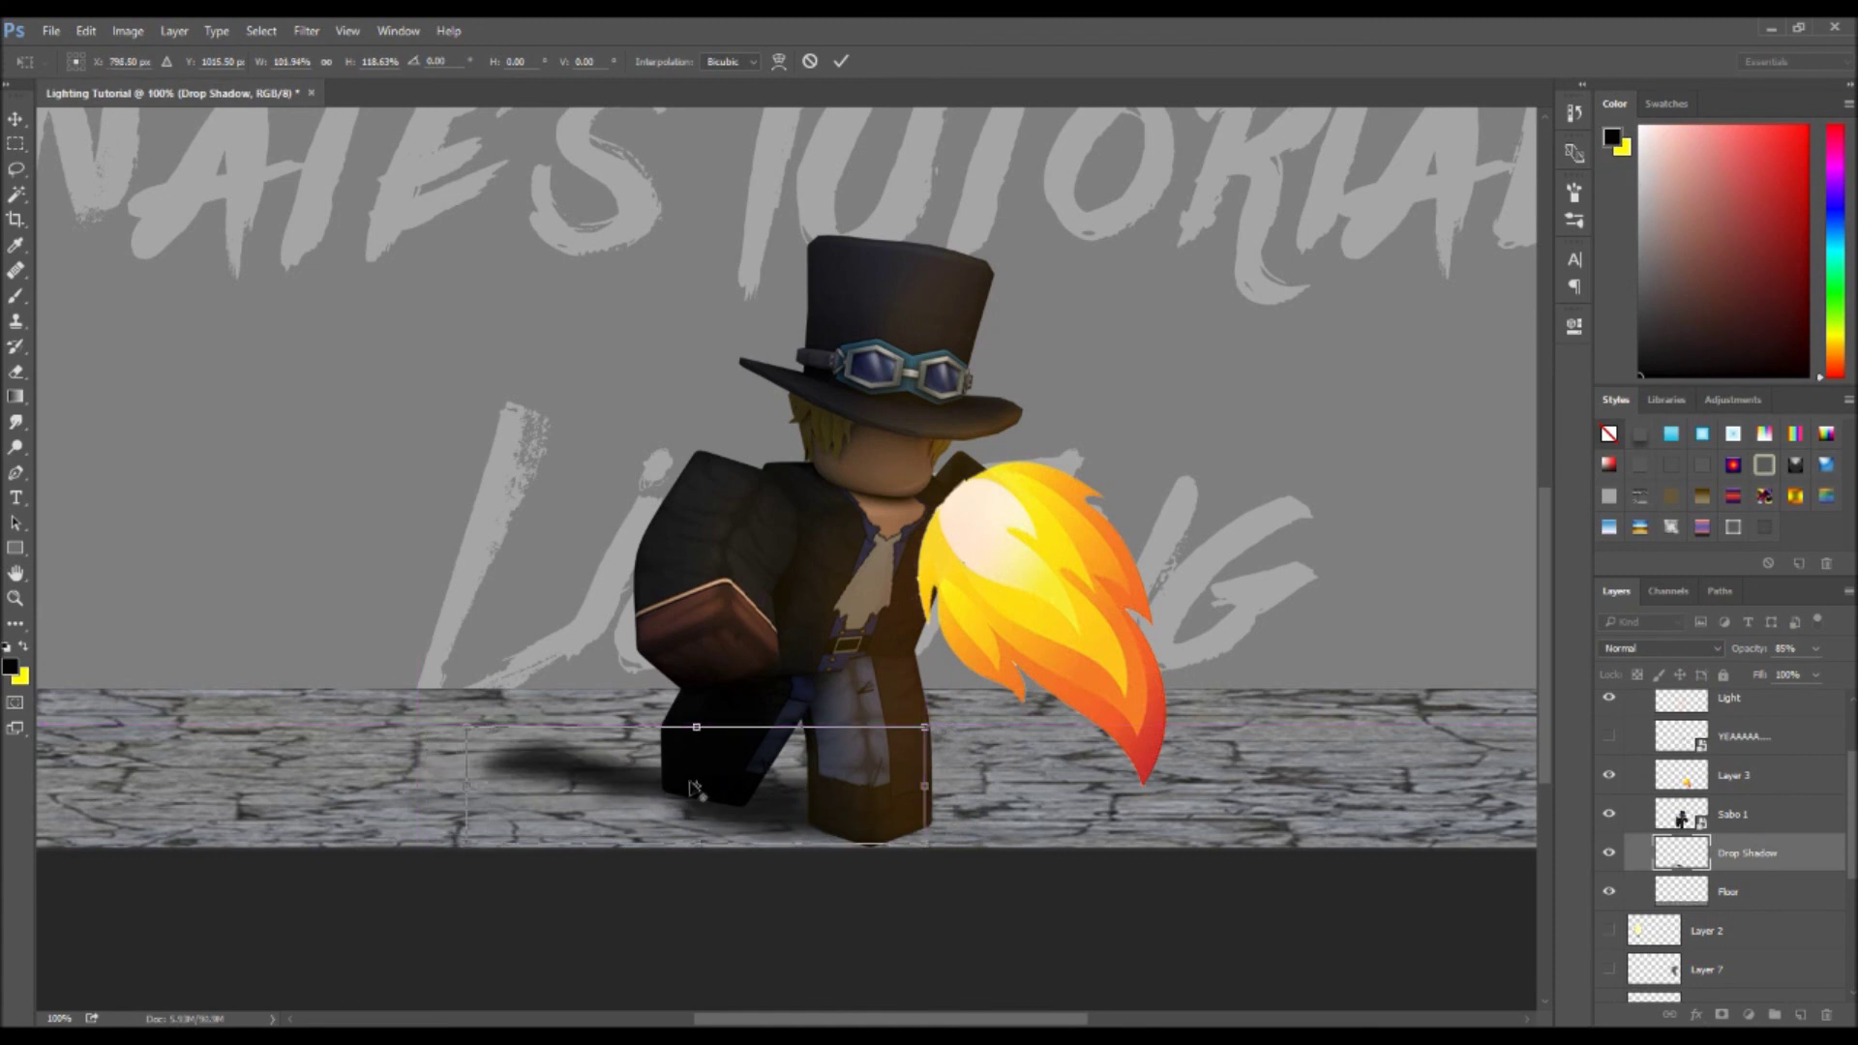
# - Stretch and tilt the shadow further, nudge it right, and commit the transform
pyautogui.moveTo(463, 725); pyautogui.dragTo(435, 679)
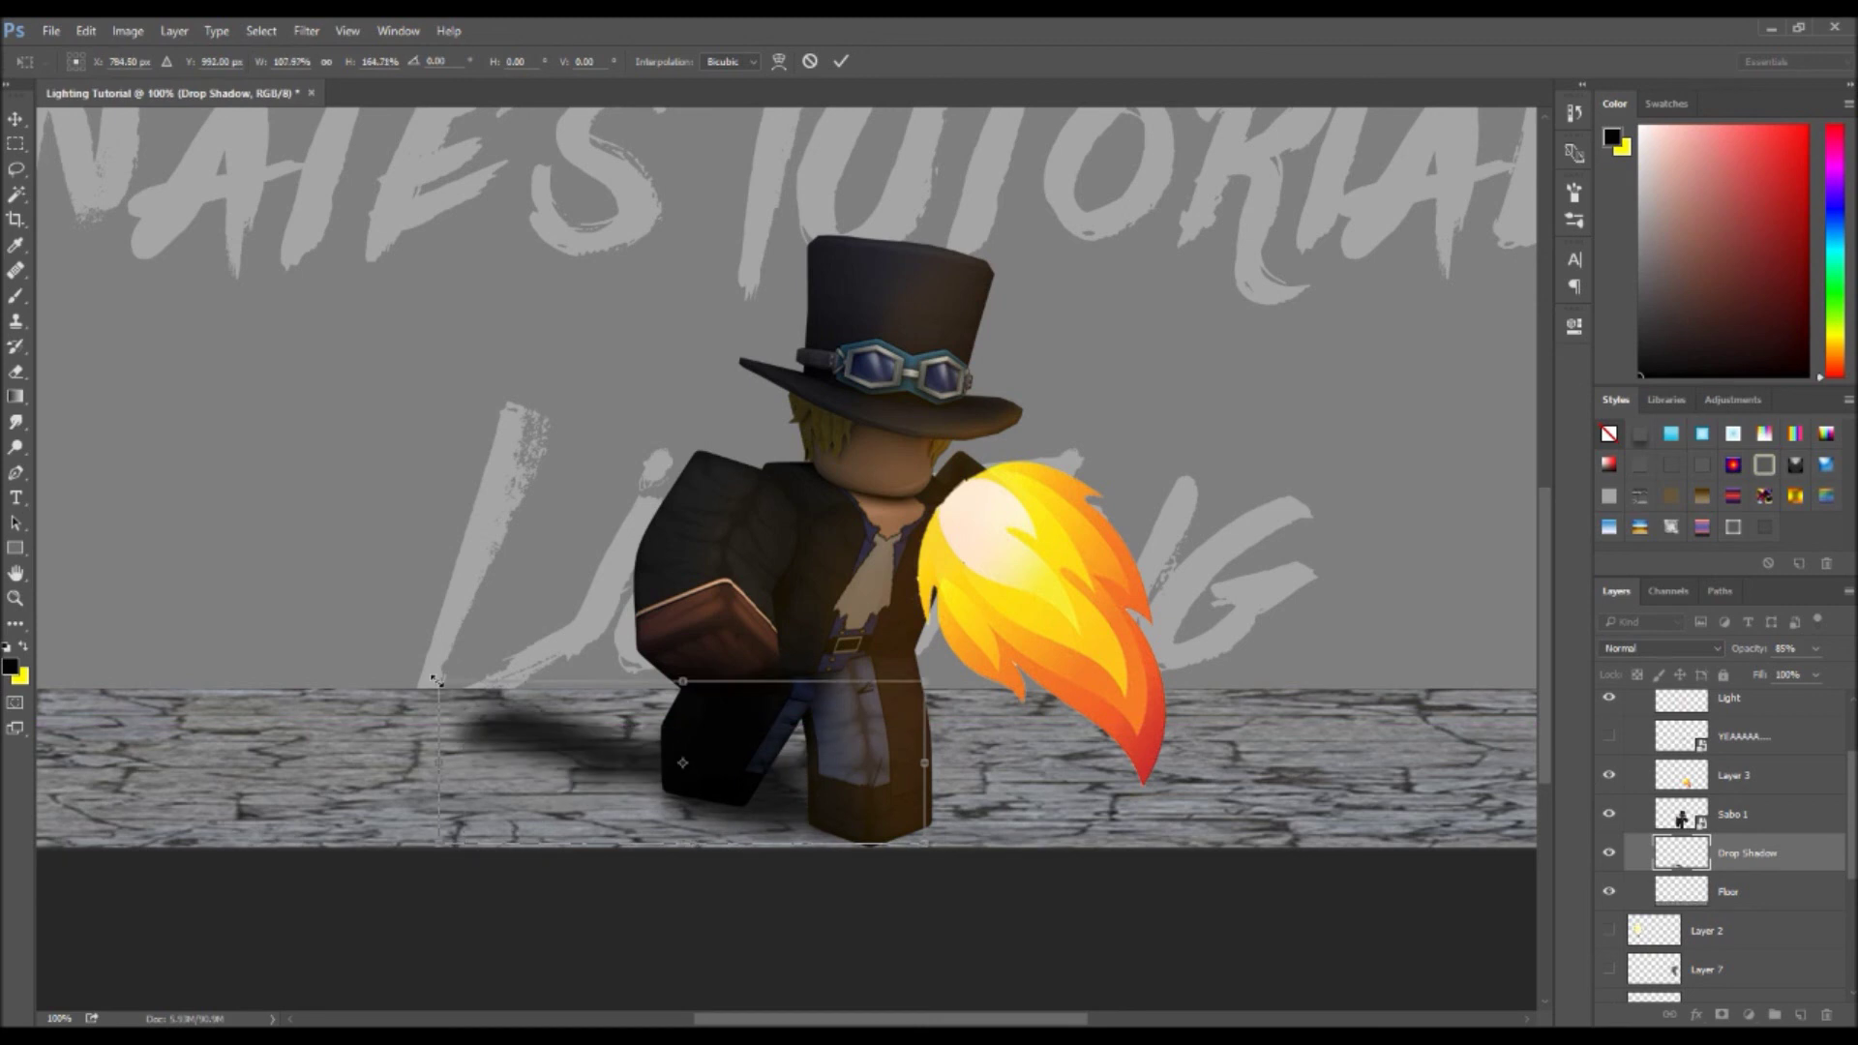
pyautogui.moveTo(741, 882); pyautogui.dragTo(726, 892)
pyautogui.moveTo(938, 920); pyautogui.dragTo(959, 895)
pyautogui.moveTo(758, 791); pyautogui.dragTo(767, 796)
pyautogui.press('Return')
pyautogui.press('b')
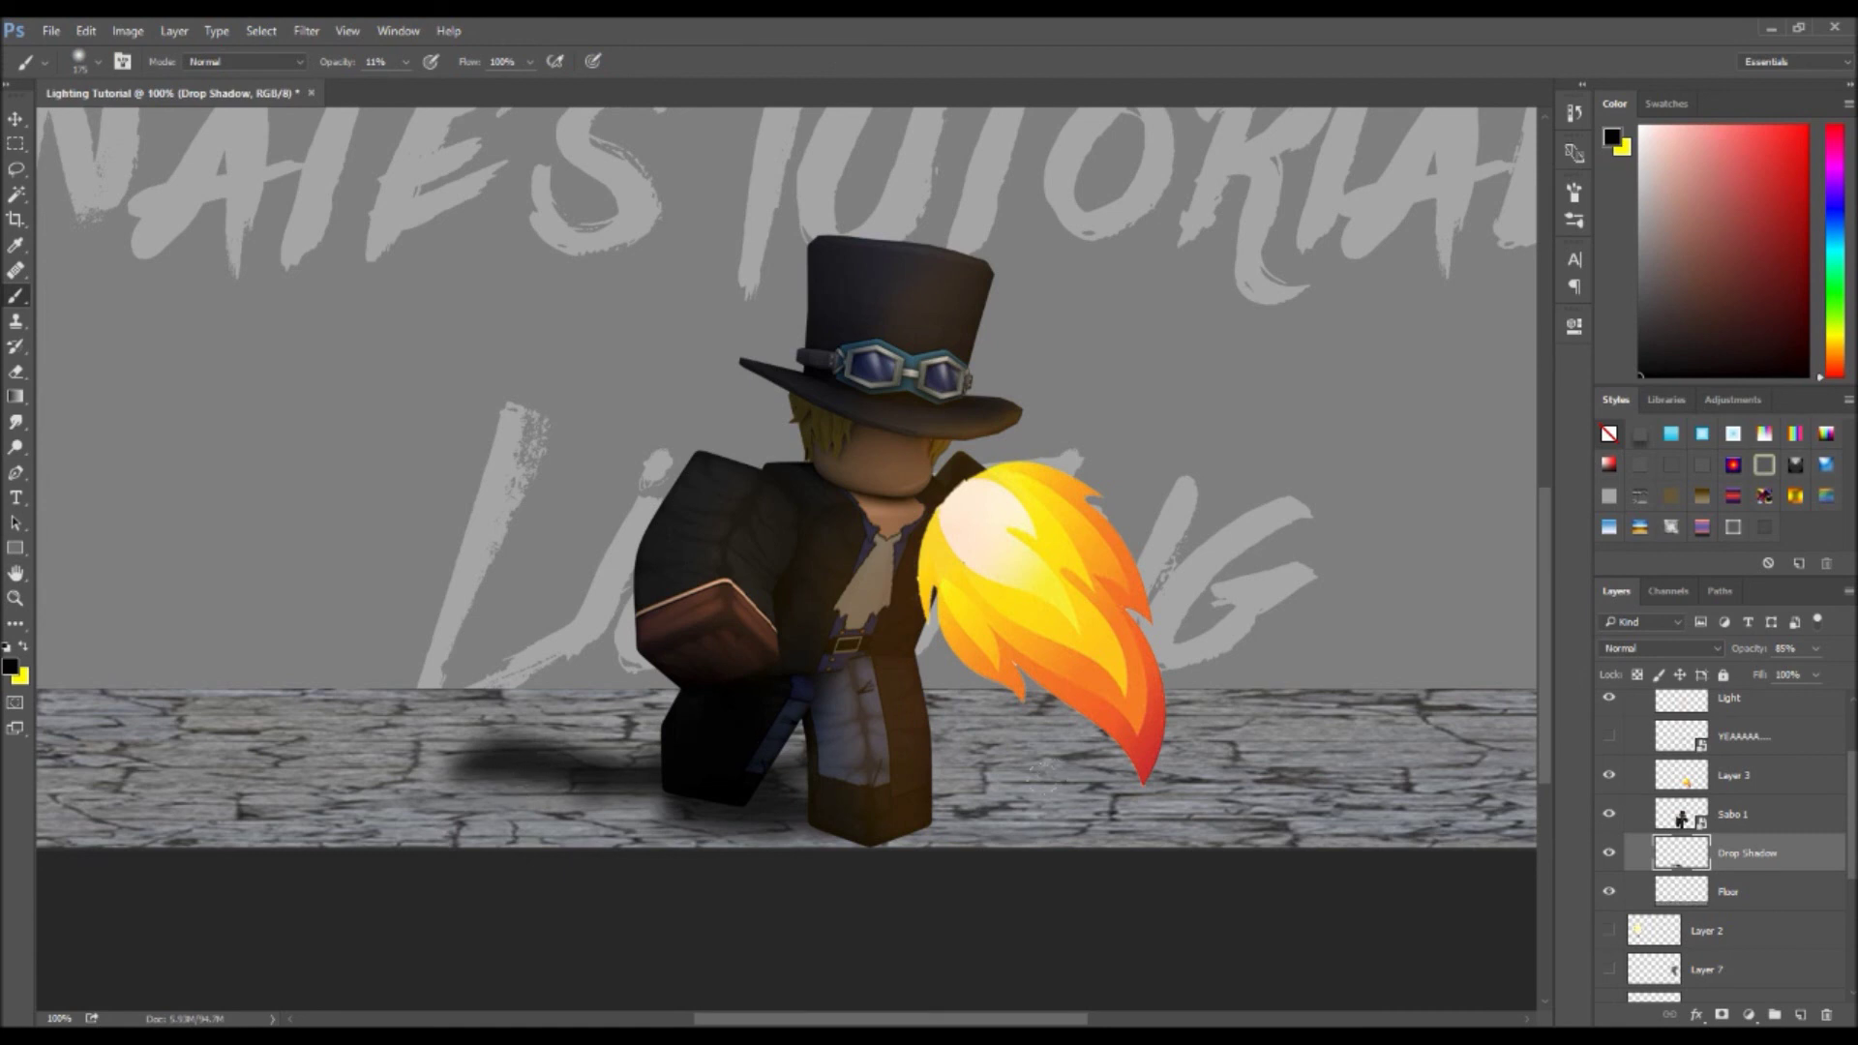
# - On a new layer, brush a soft bright orange glow onto the floor around the feet
pyautogui.click(1801, 1016)
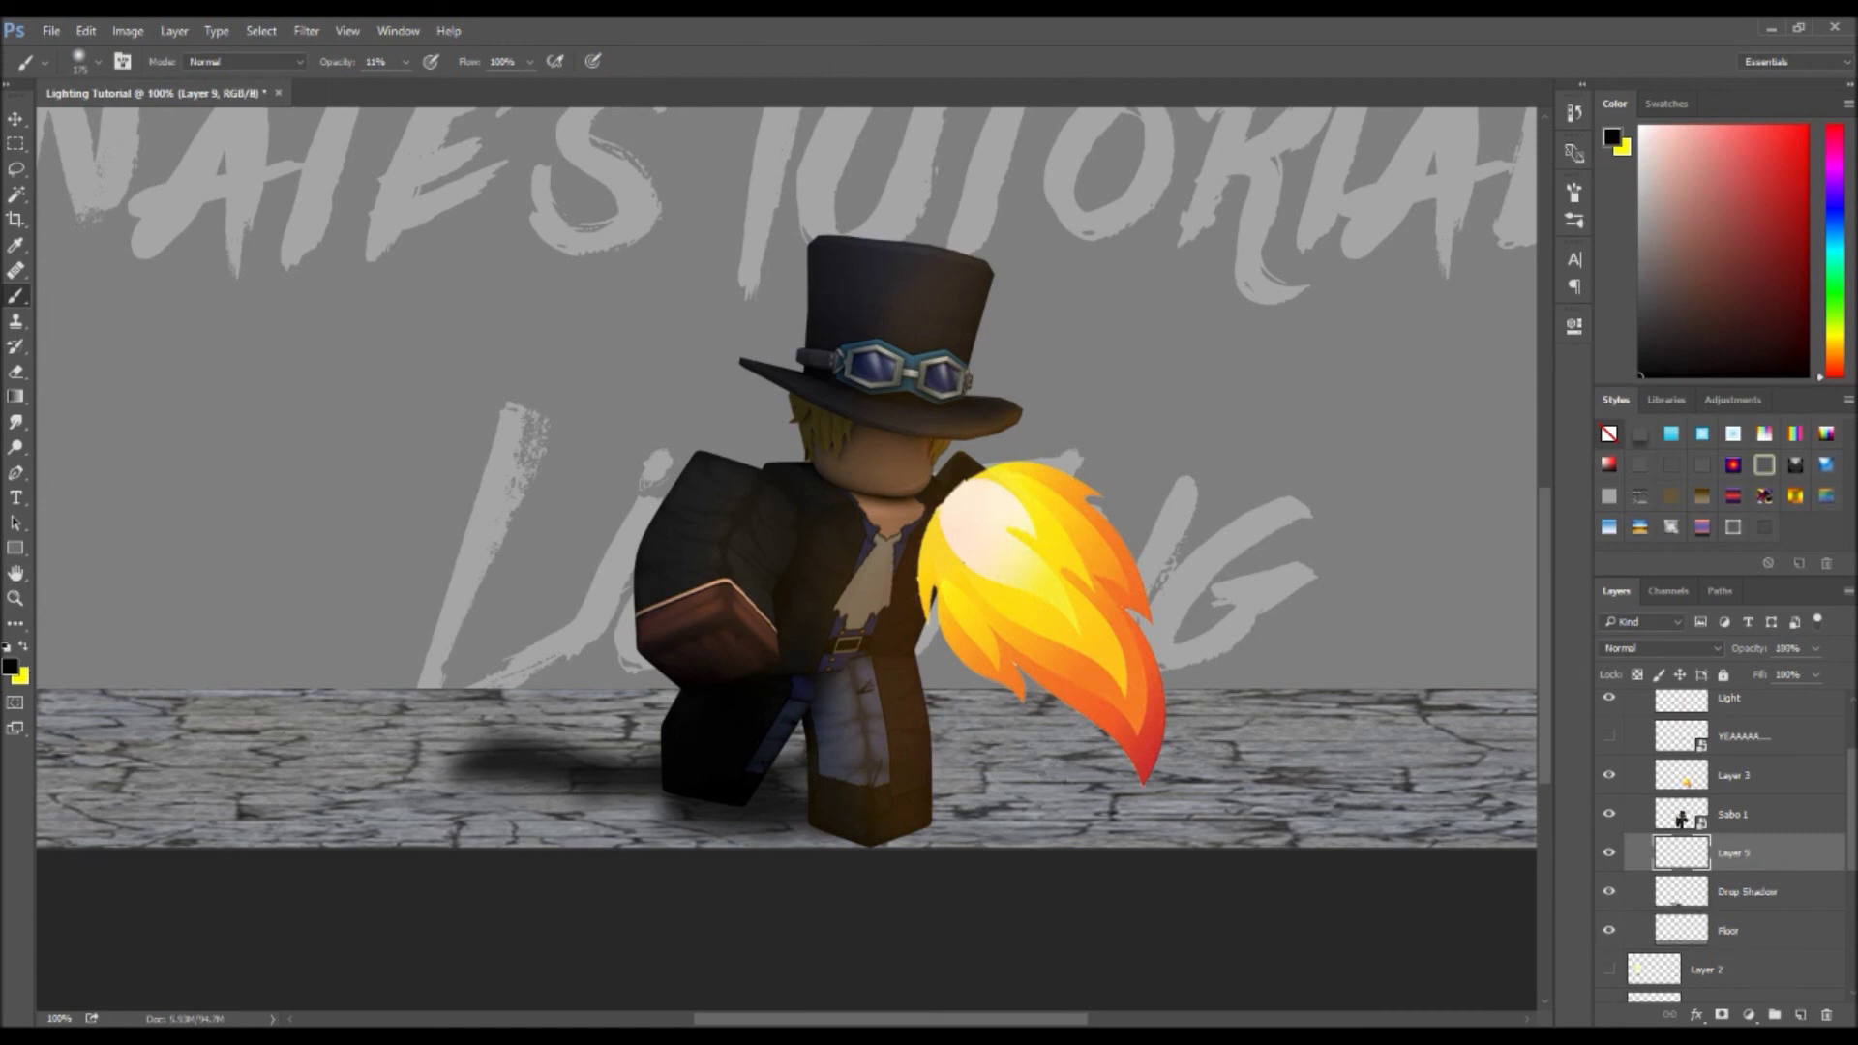
pyautogui.moveTo(1836, 353); pyautogui.dragTo(1834, 360)
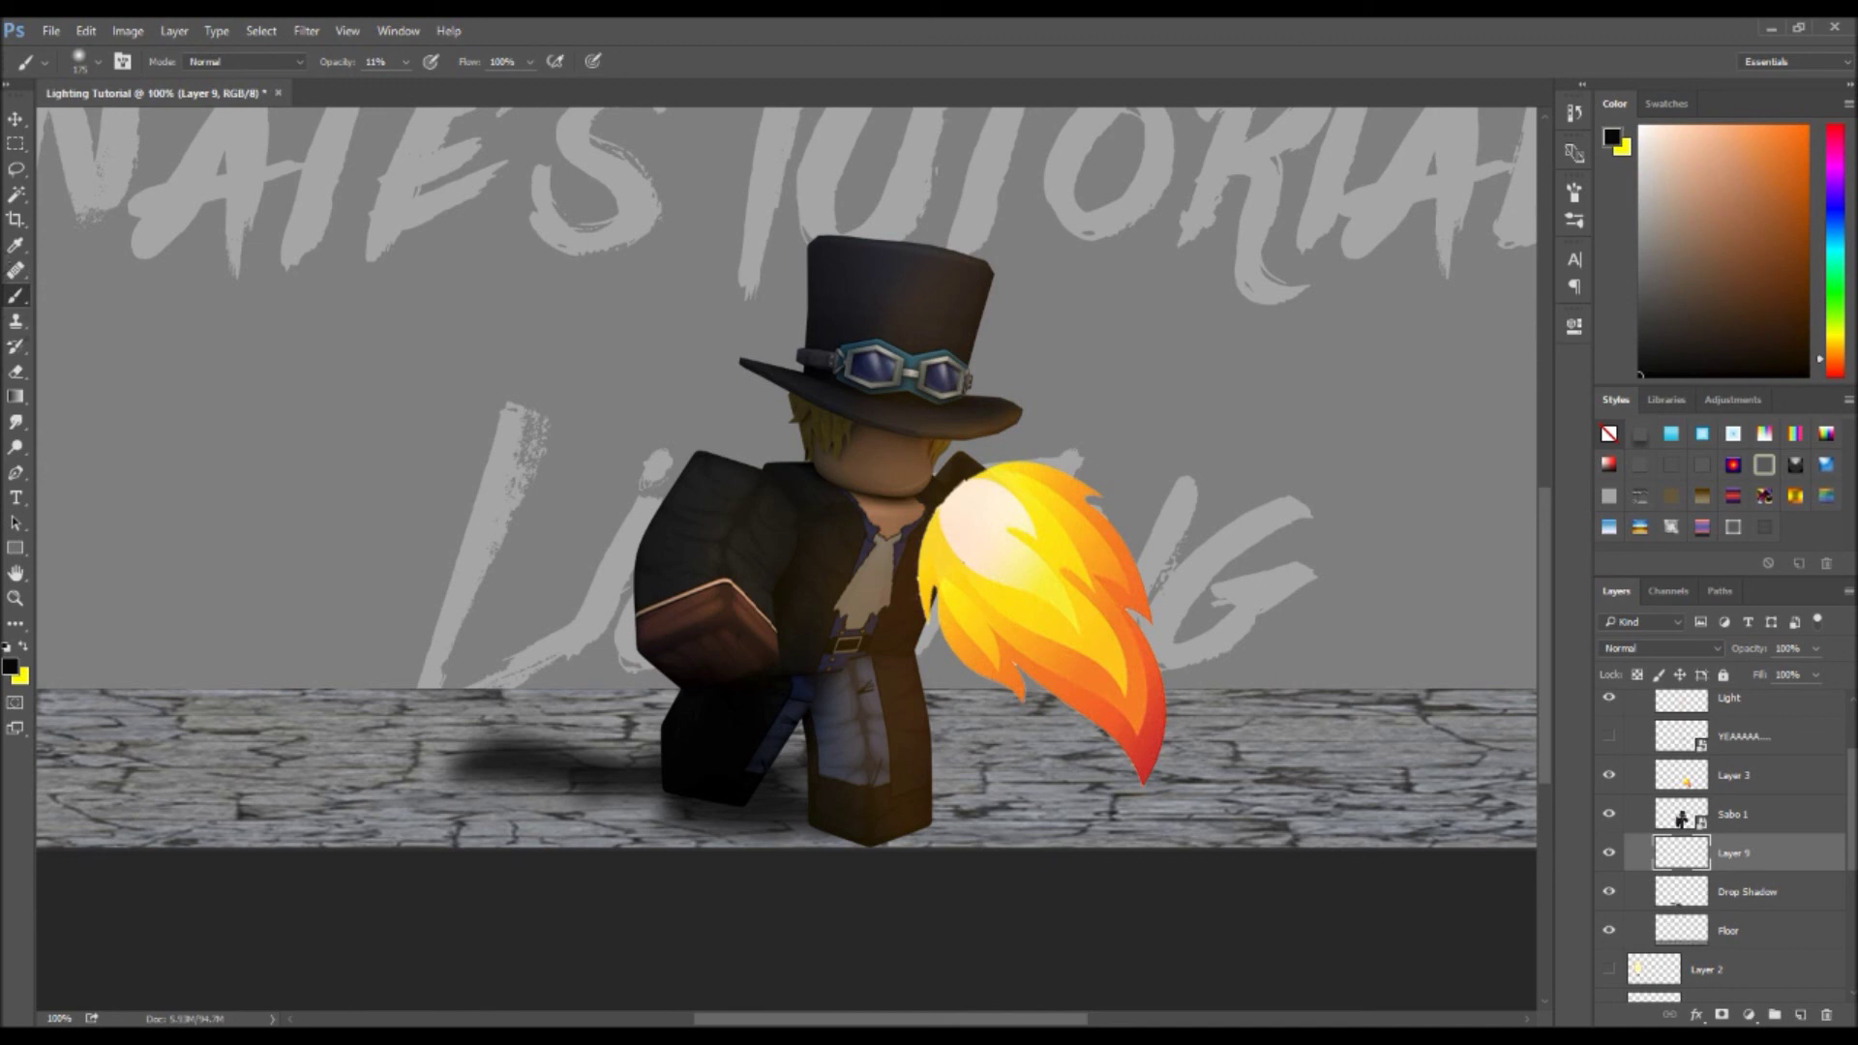
pyautogui.click(1806, 127)
pyautogui.moveTo(780, 809); pyautogui.dragTo(600, 779)
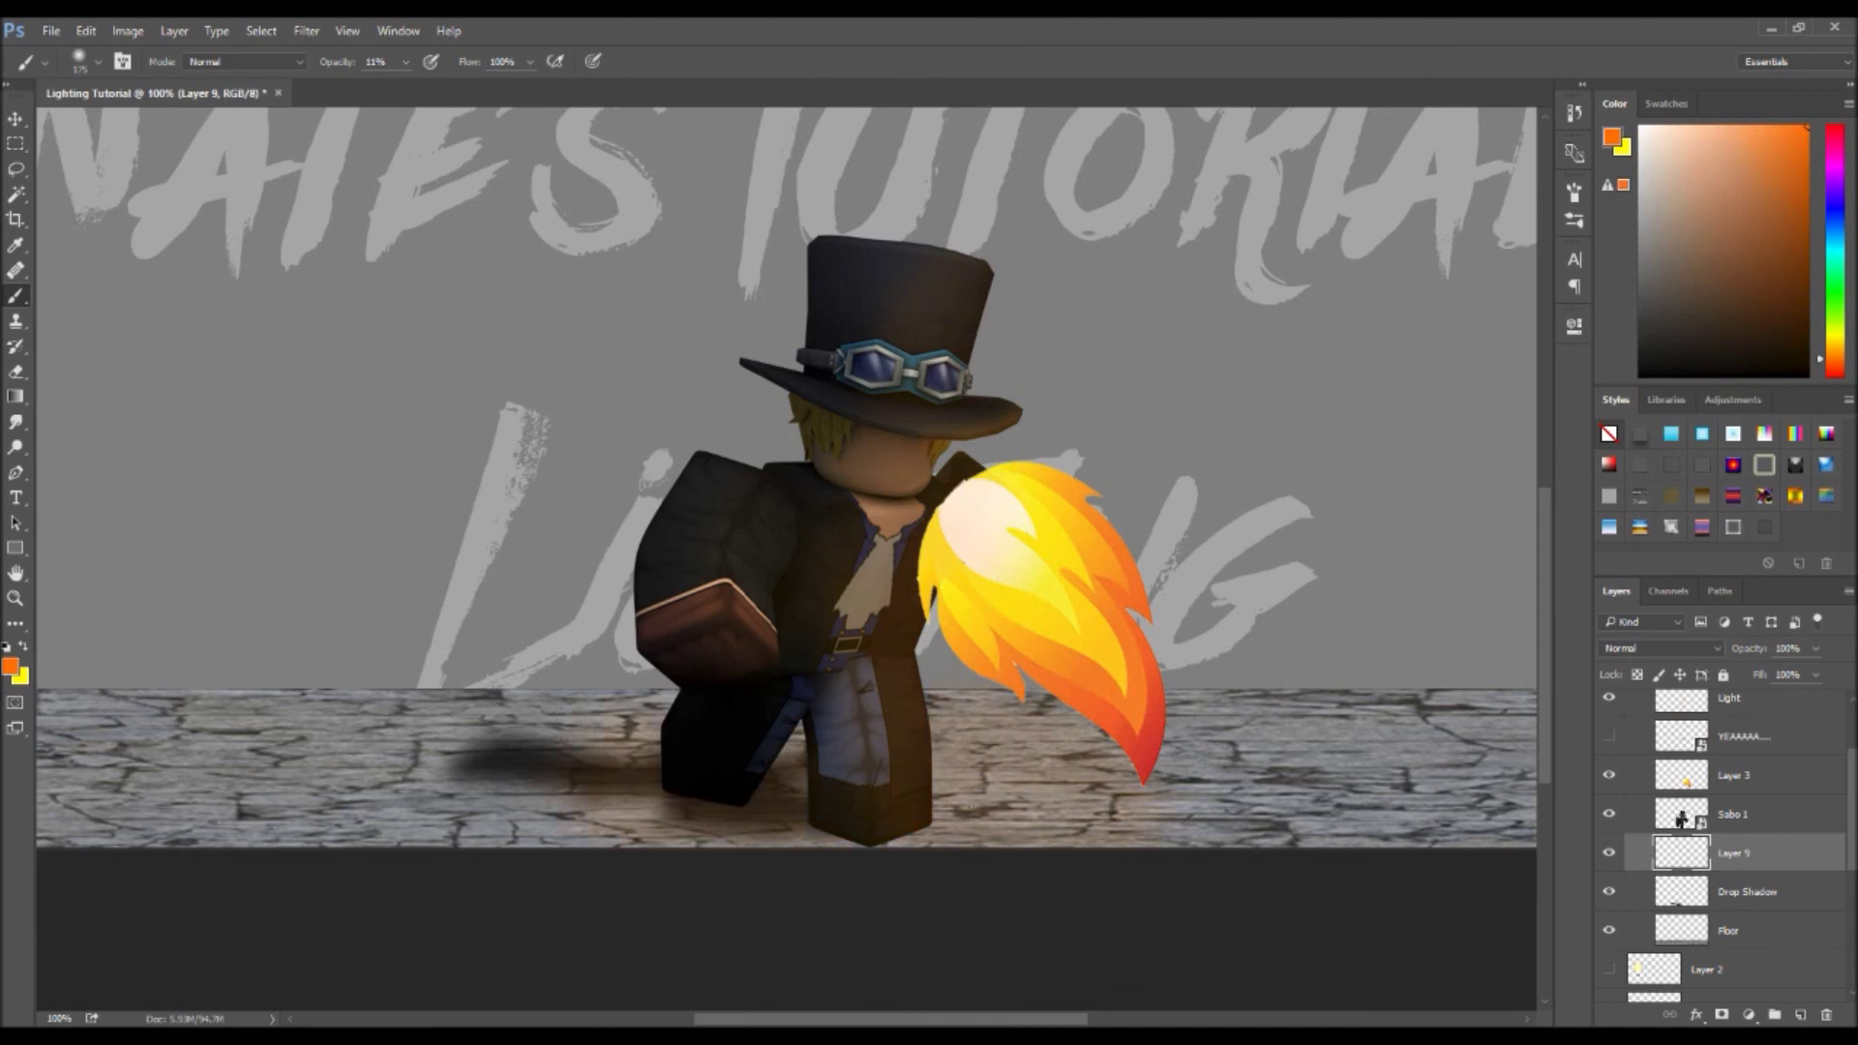